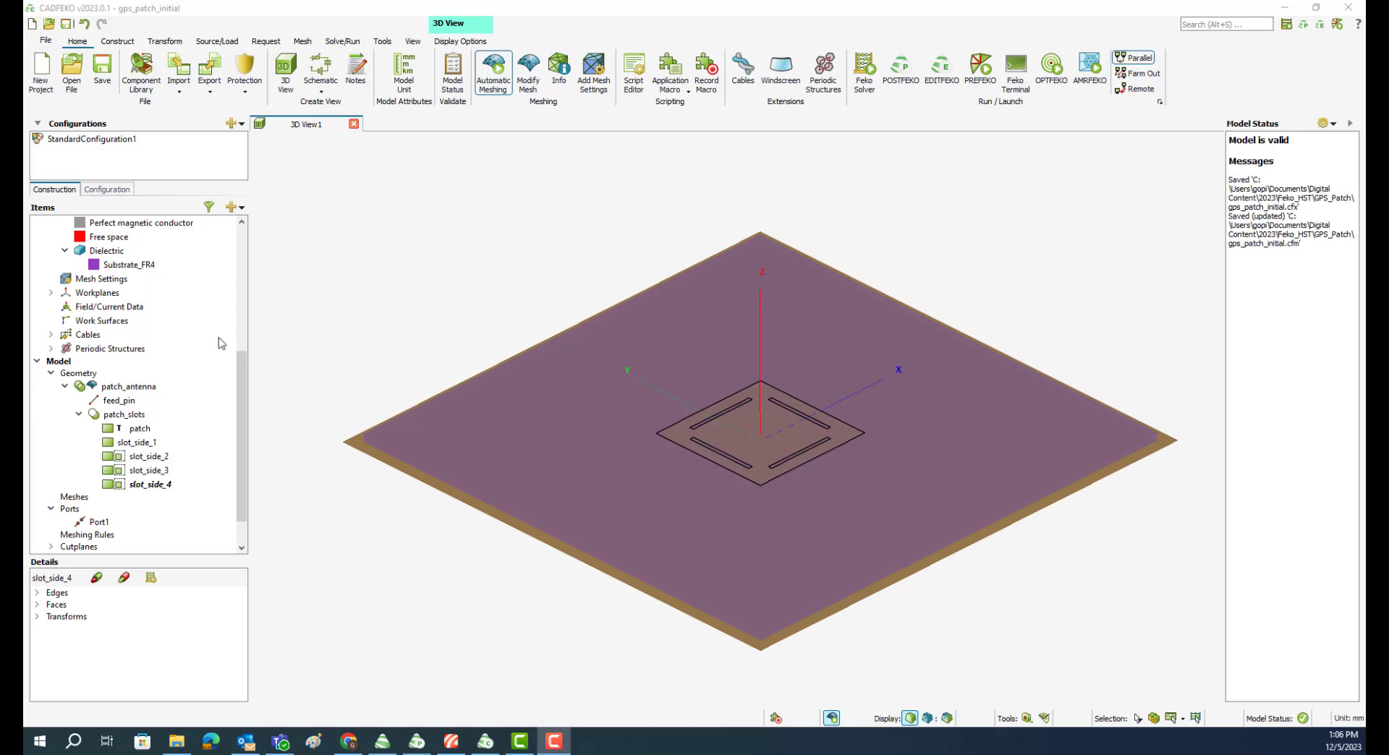
Review the model's variables, the rectangle definitions of patch and slot_side_2, and the configuration's frequency range
scroll(152, 313, "up", 6)
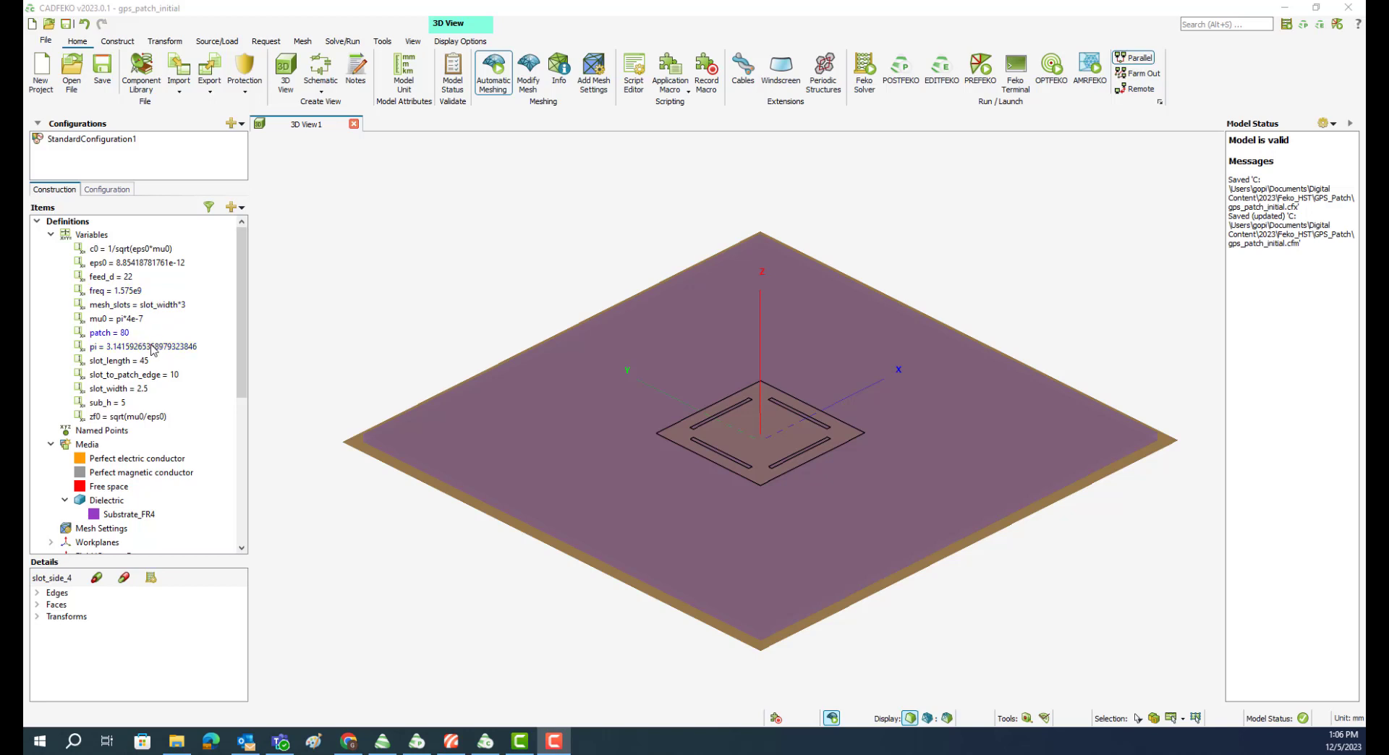
scroll(151, 350, "down", 6)
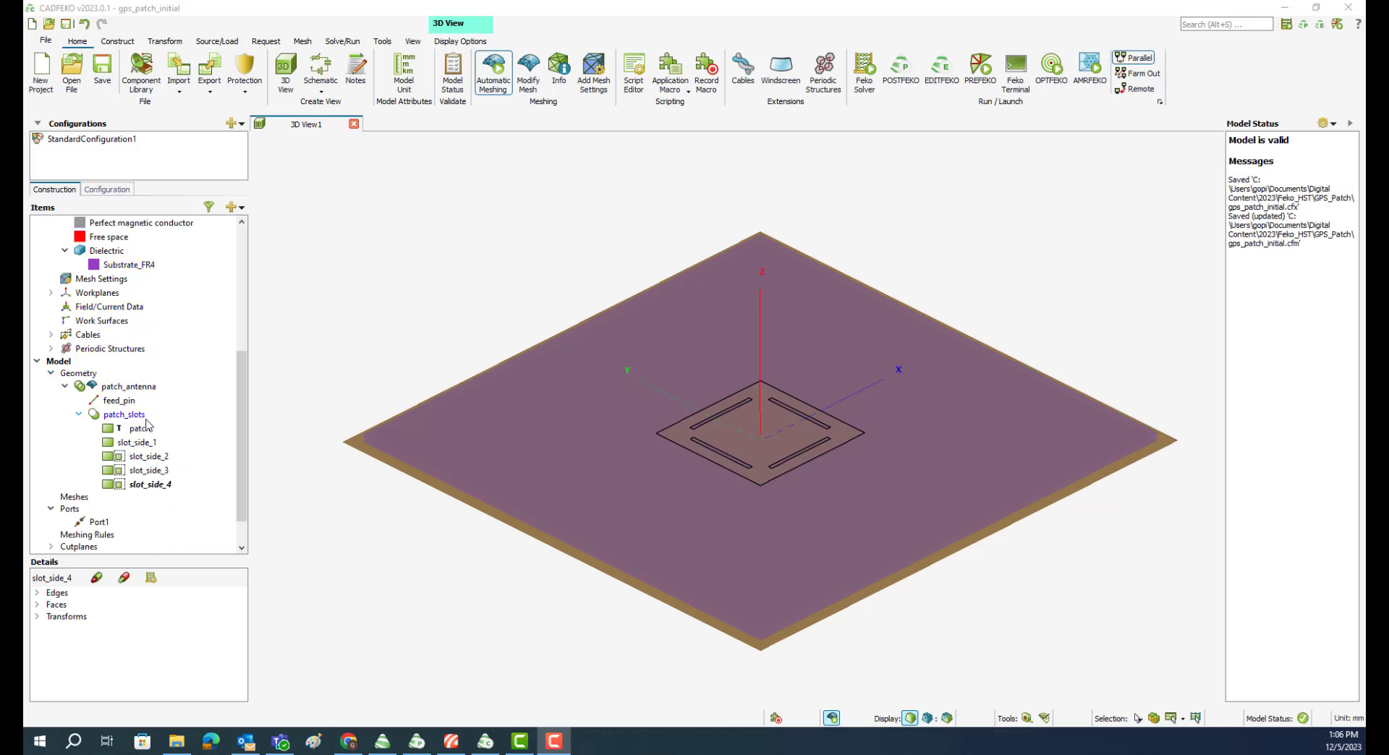
double_click(141, 430)
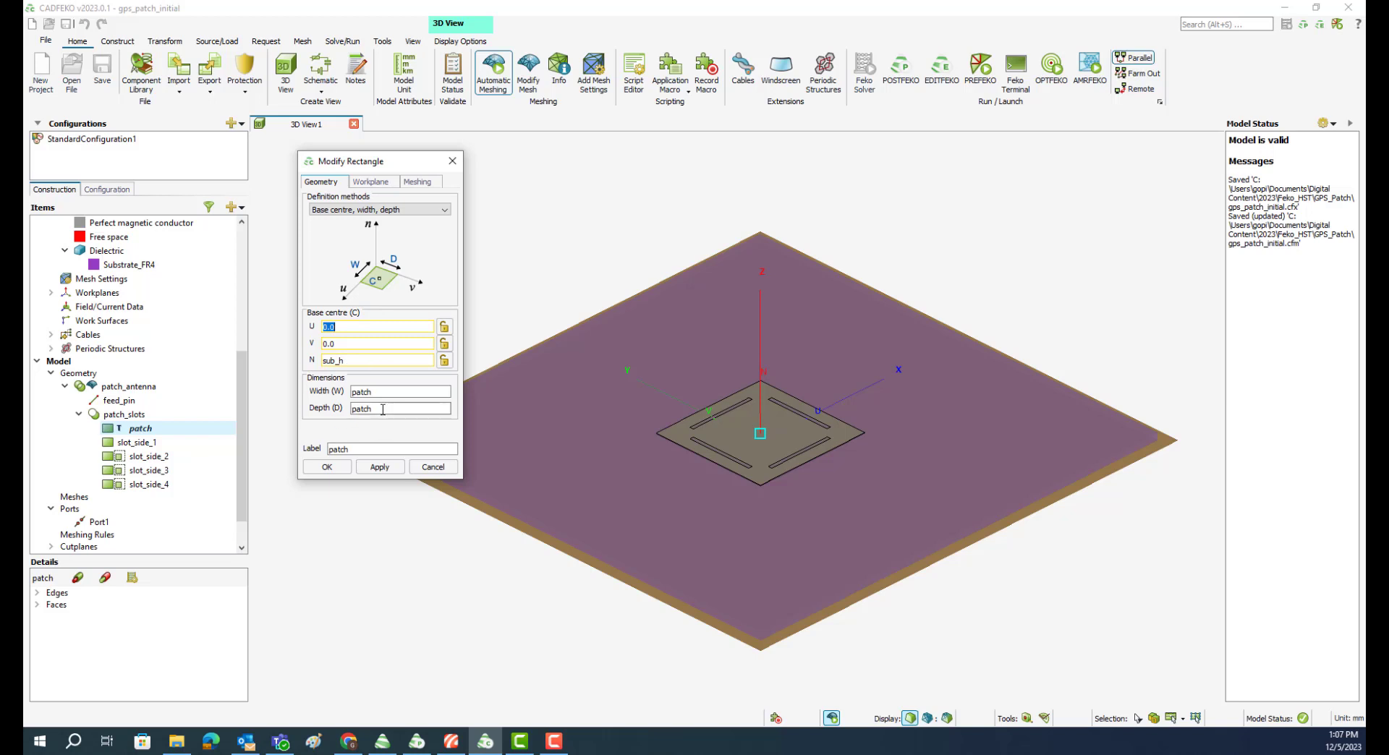
left_click(452, 161)
double_click(150, 456)
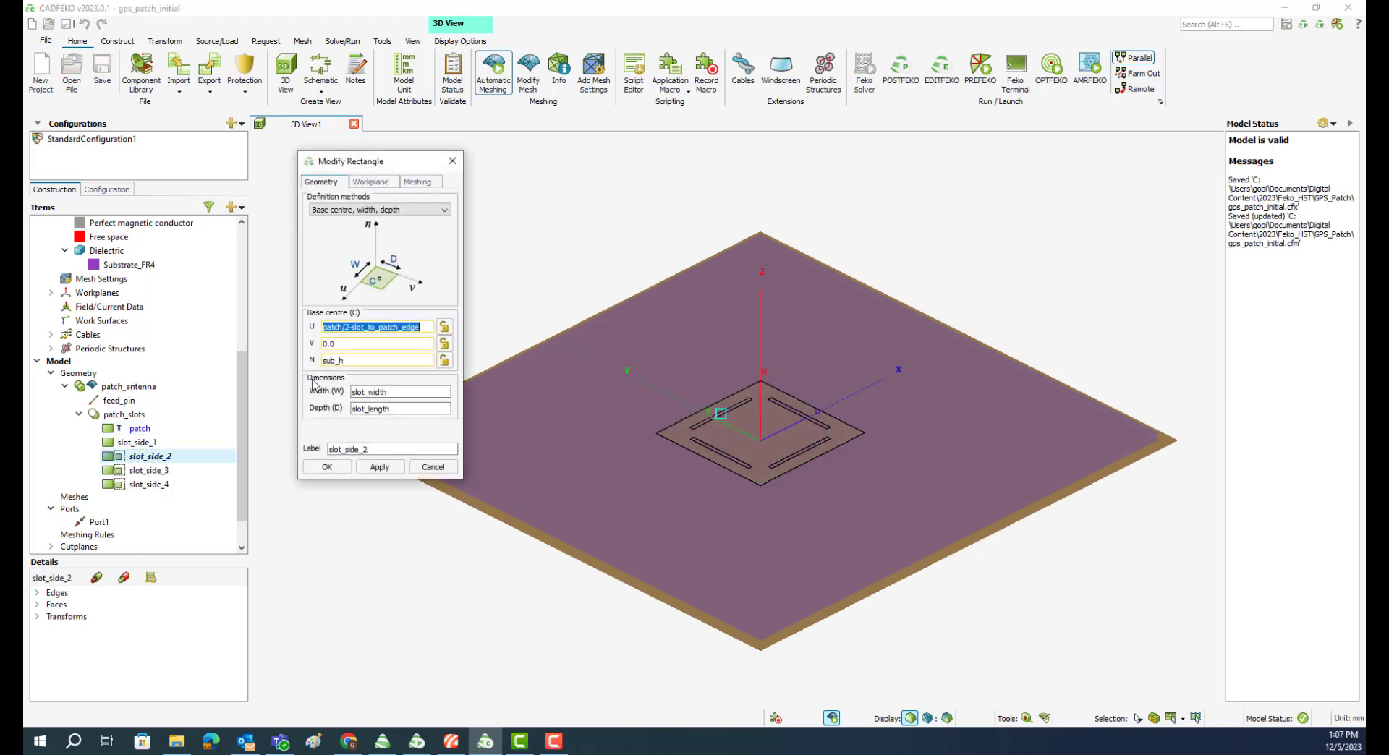
left_click(452, 161)
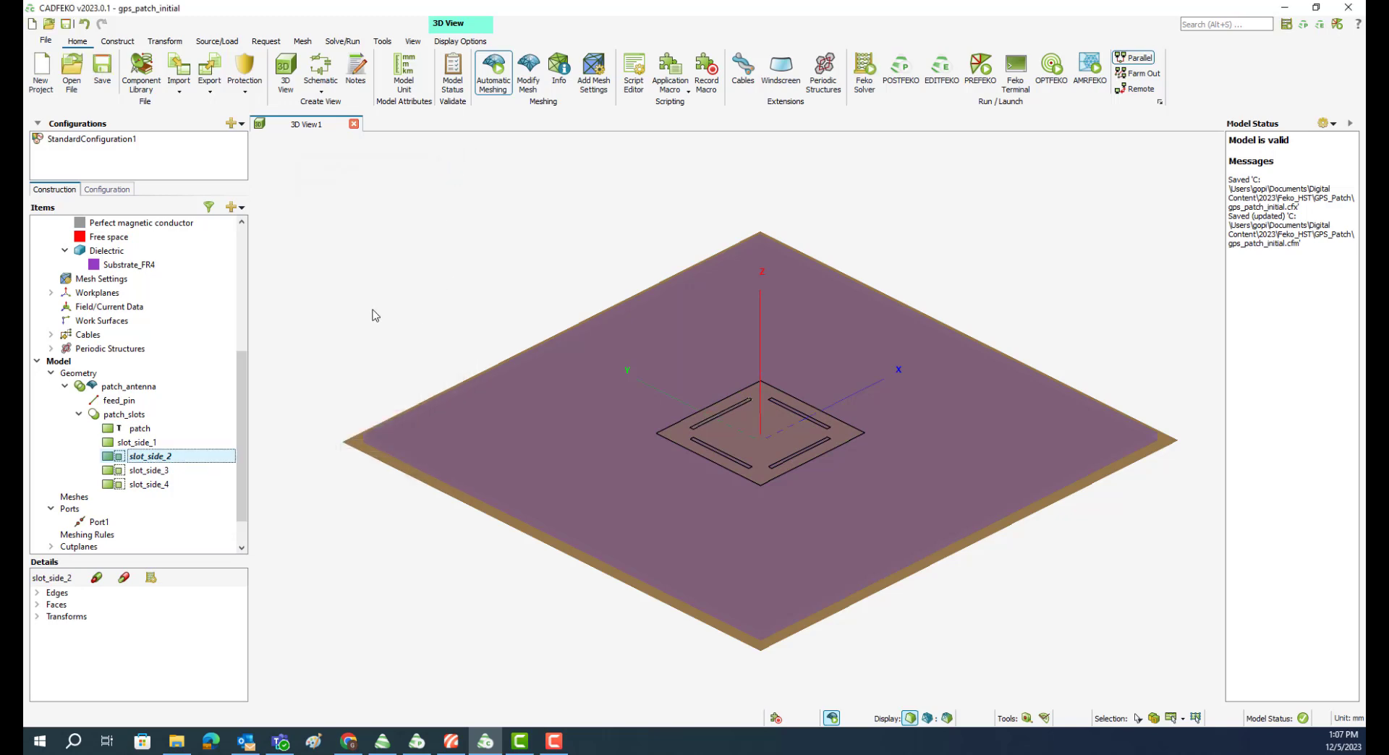
left_click(120, 192)
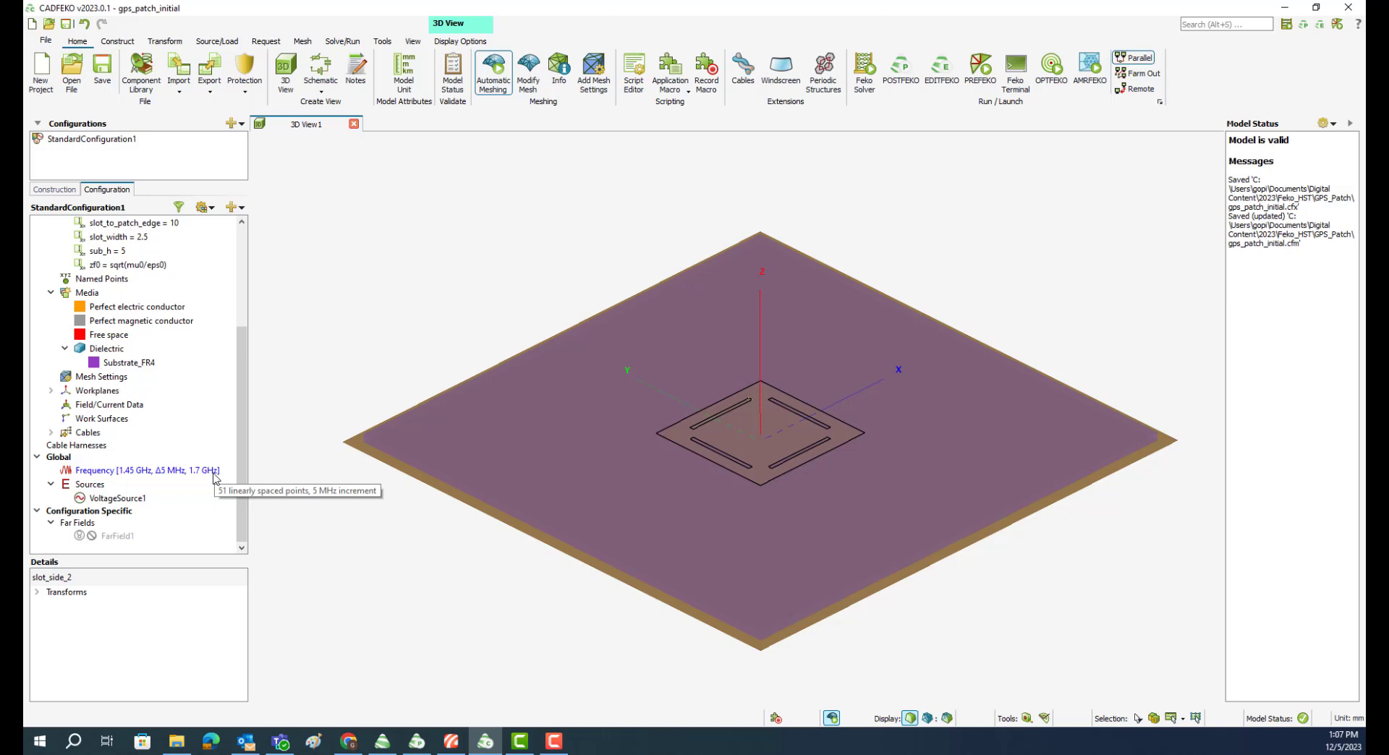
Switch to POSTFEKO and plot the VoltageSource1 source data on a new Cartesian graph
left_click(905, 87)
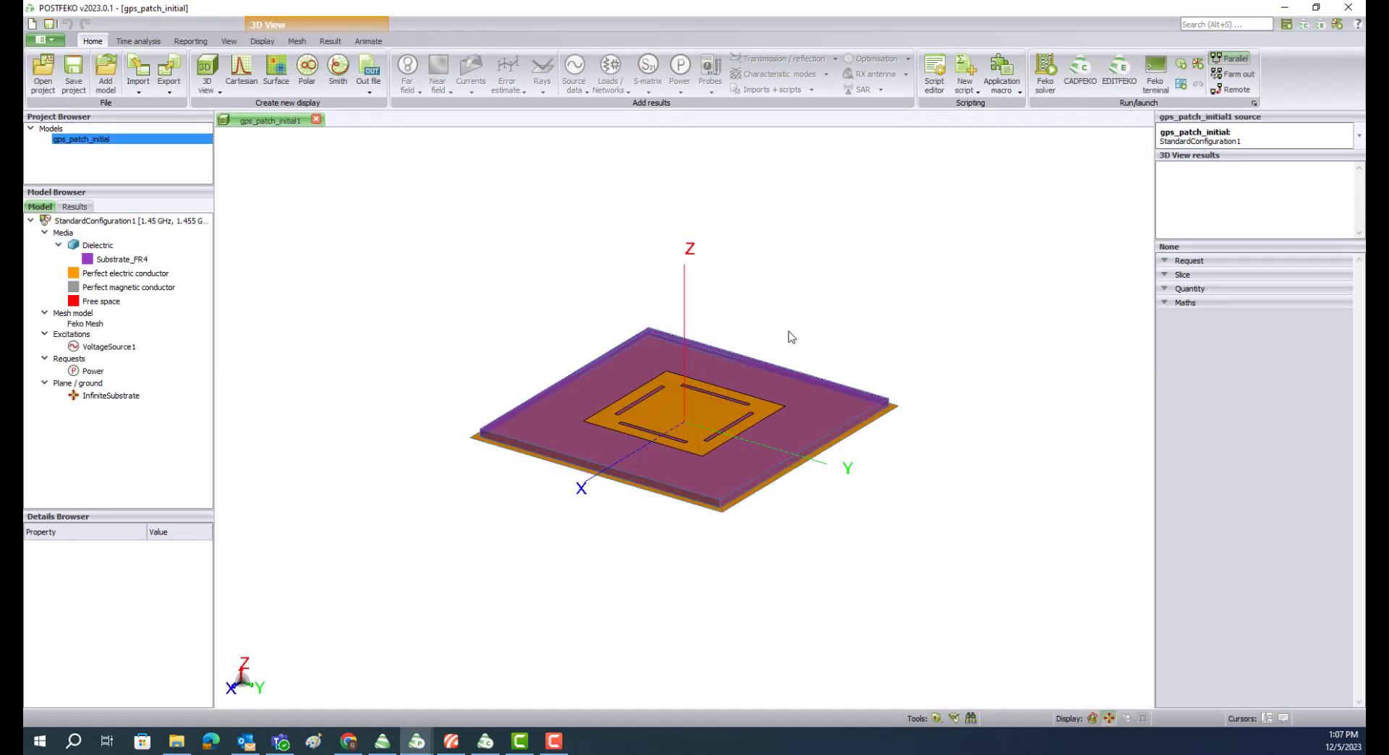
scroll(793, 449, "up", 3)
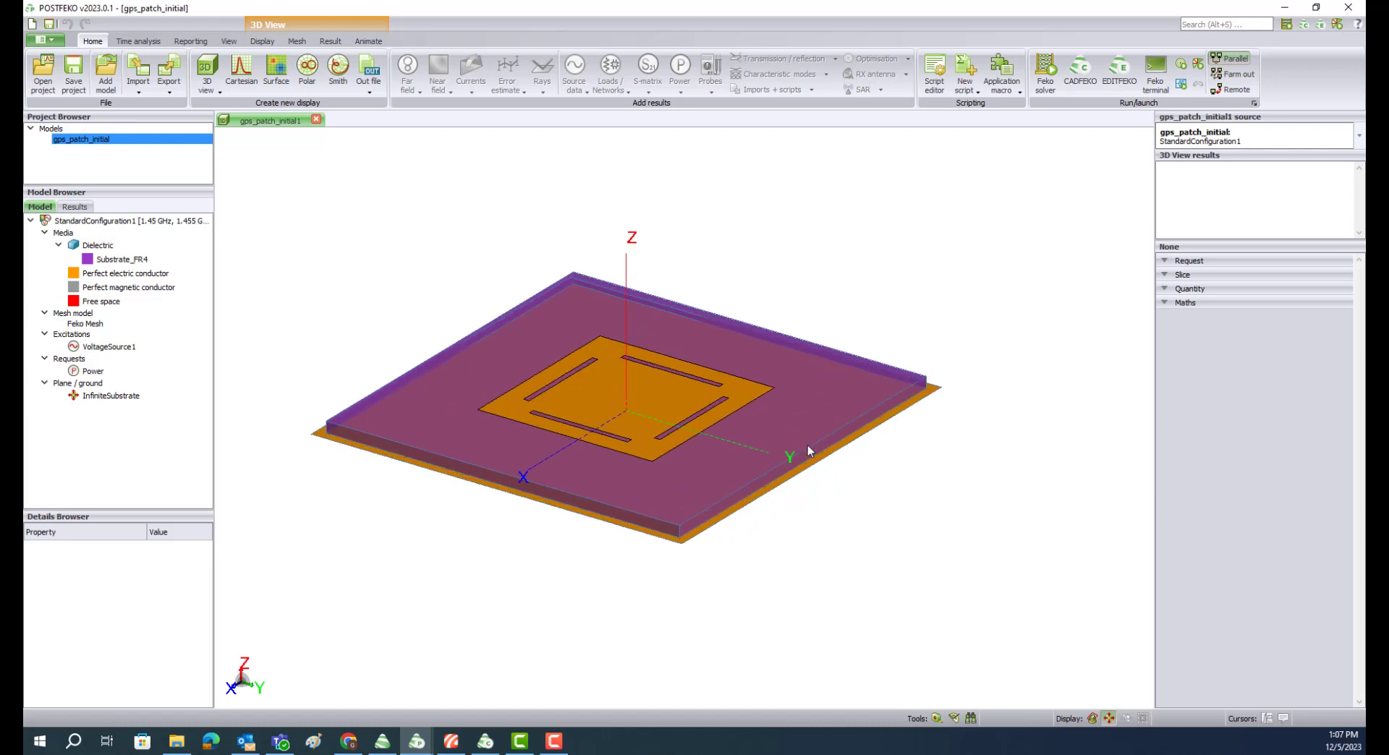
scroll(250, 419, "up", 1)
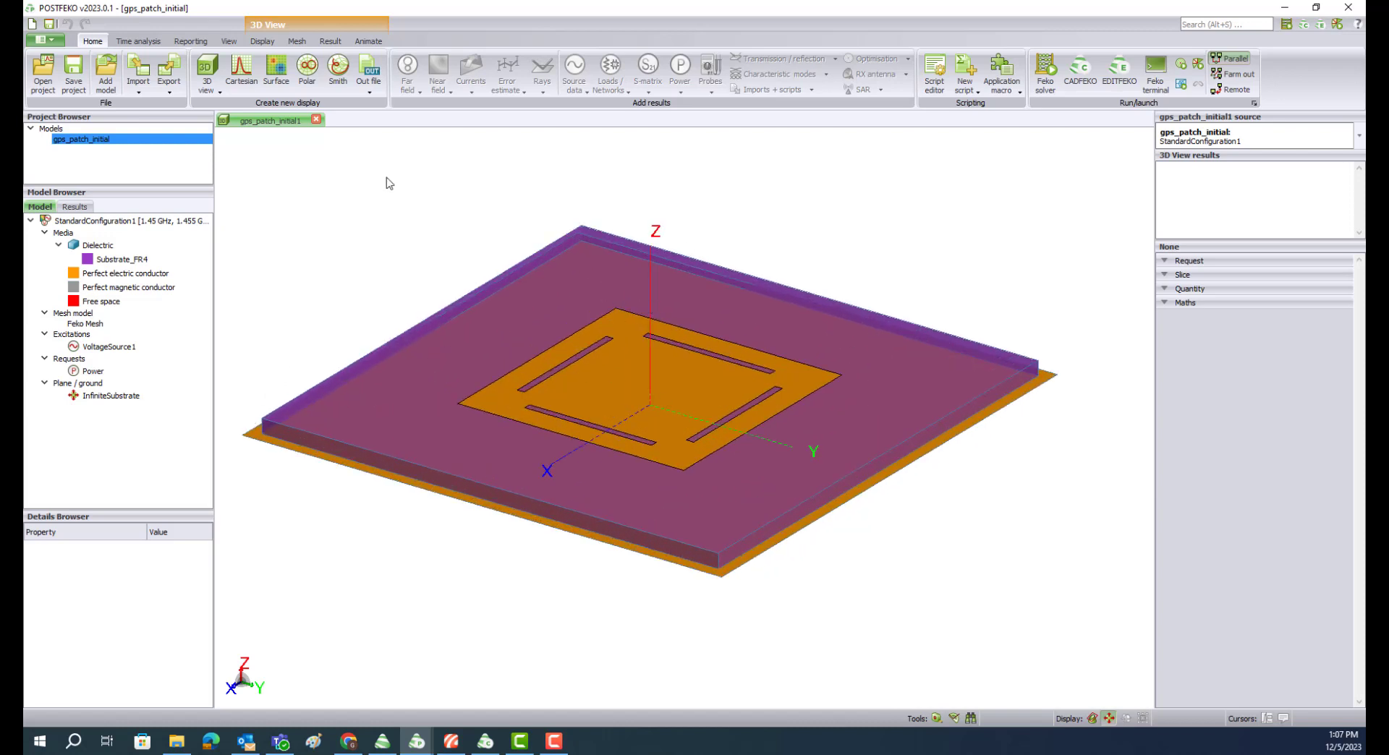
left_click(244, 80)
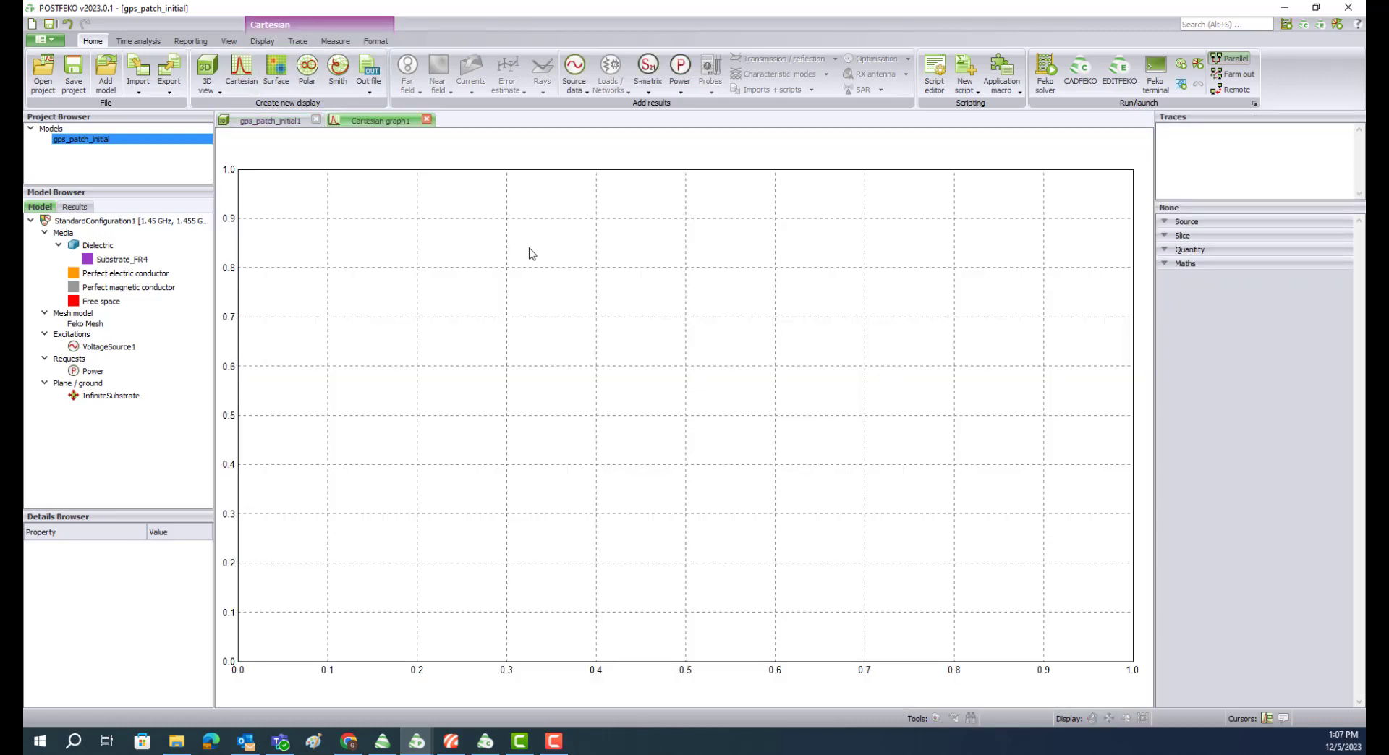
left_click(580, 89)
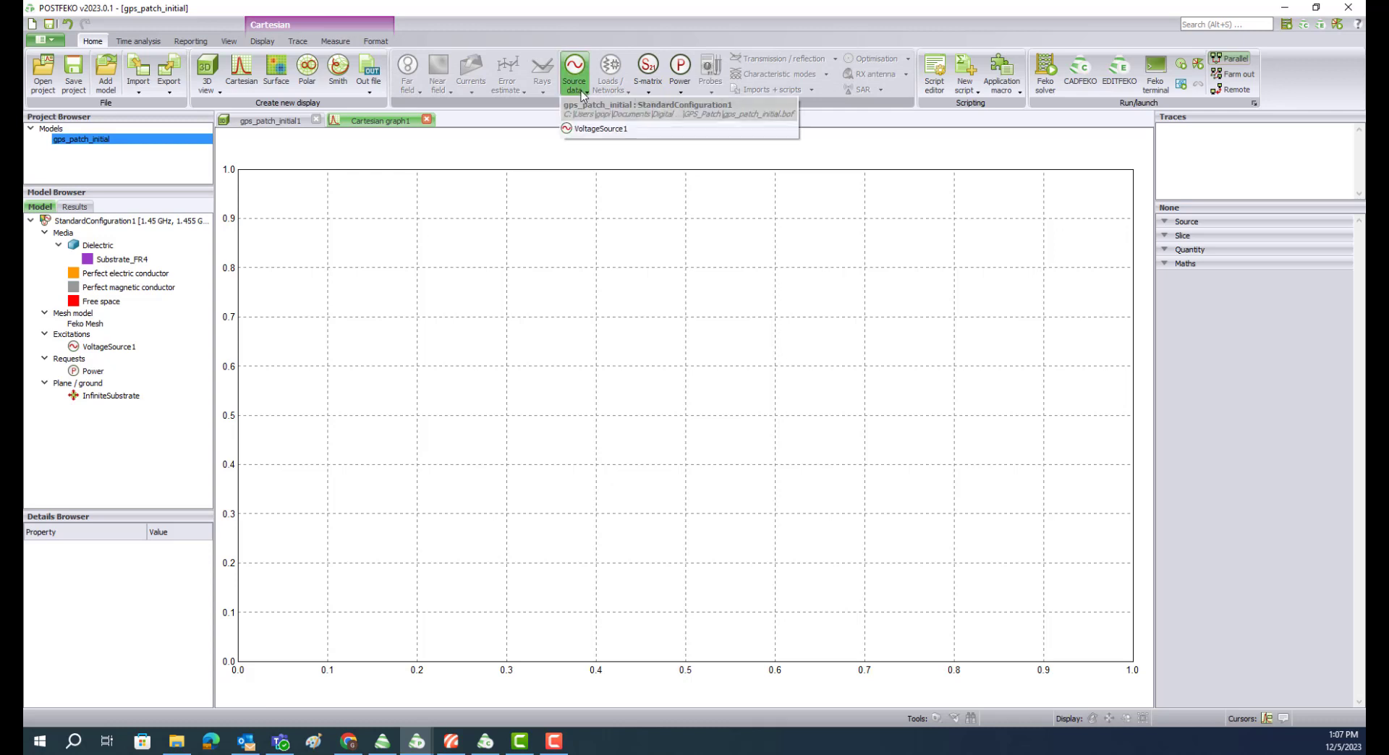
left_click(594, 129)
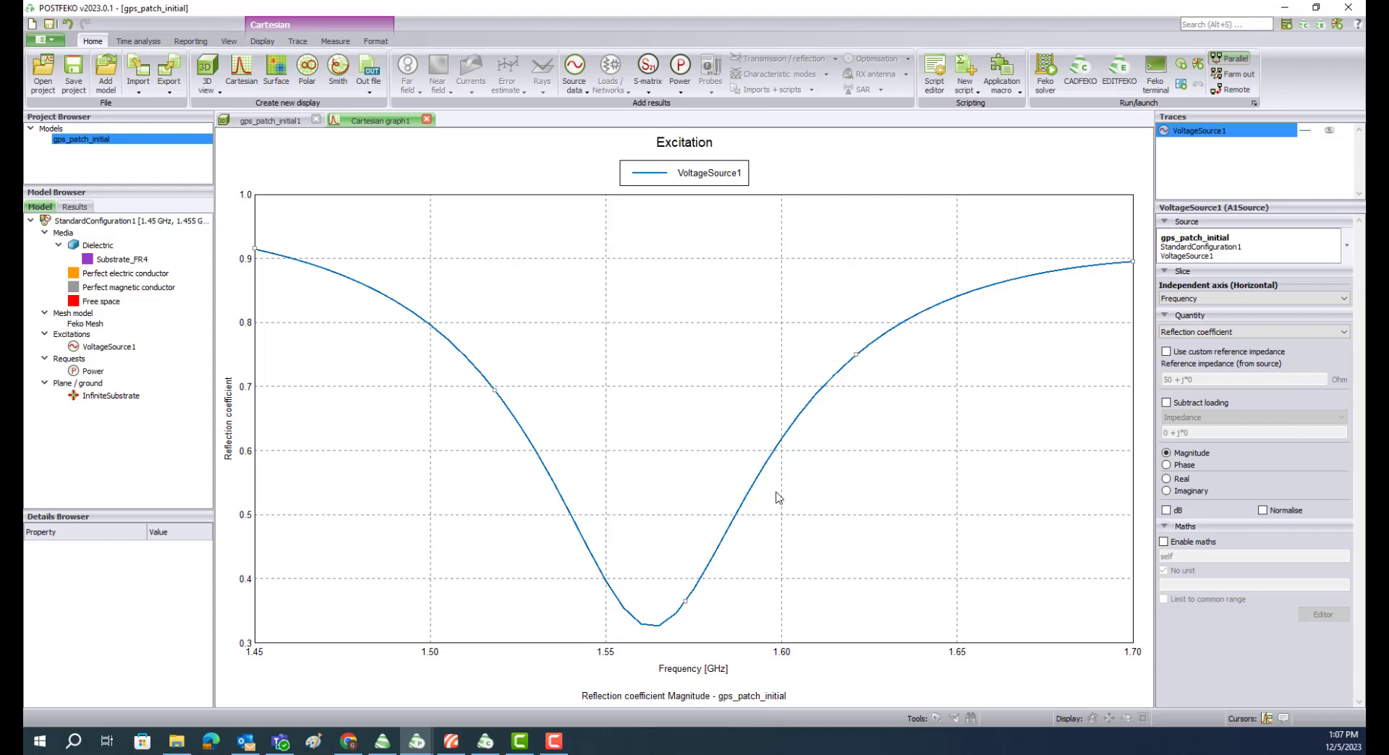
Show the reflection coefficient trace in dB and save the project
left_click(1166, 511)
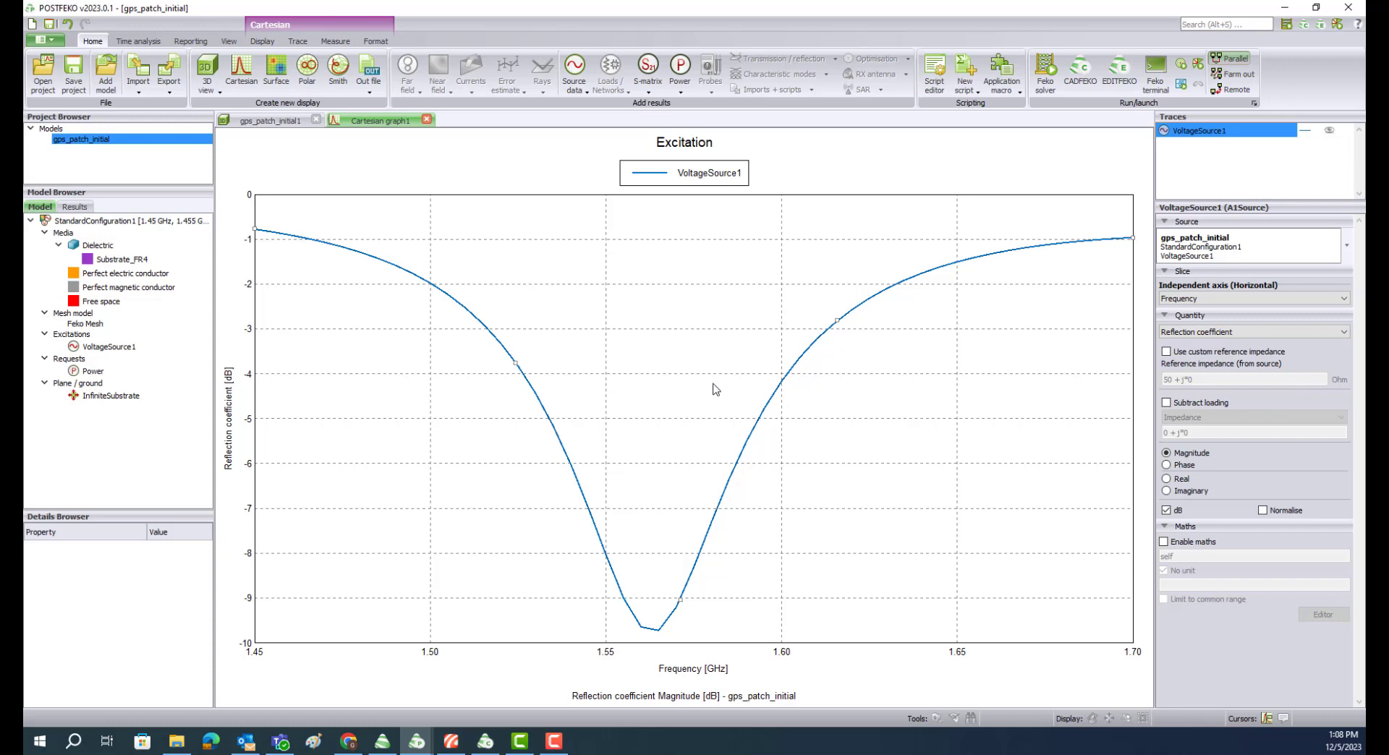
left_click(75, 86)
Start the Optimise Model in HyperStudy utility and set the study label to gps_patch_demo
left_click(1017, 93)
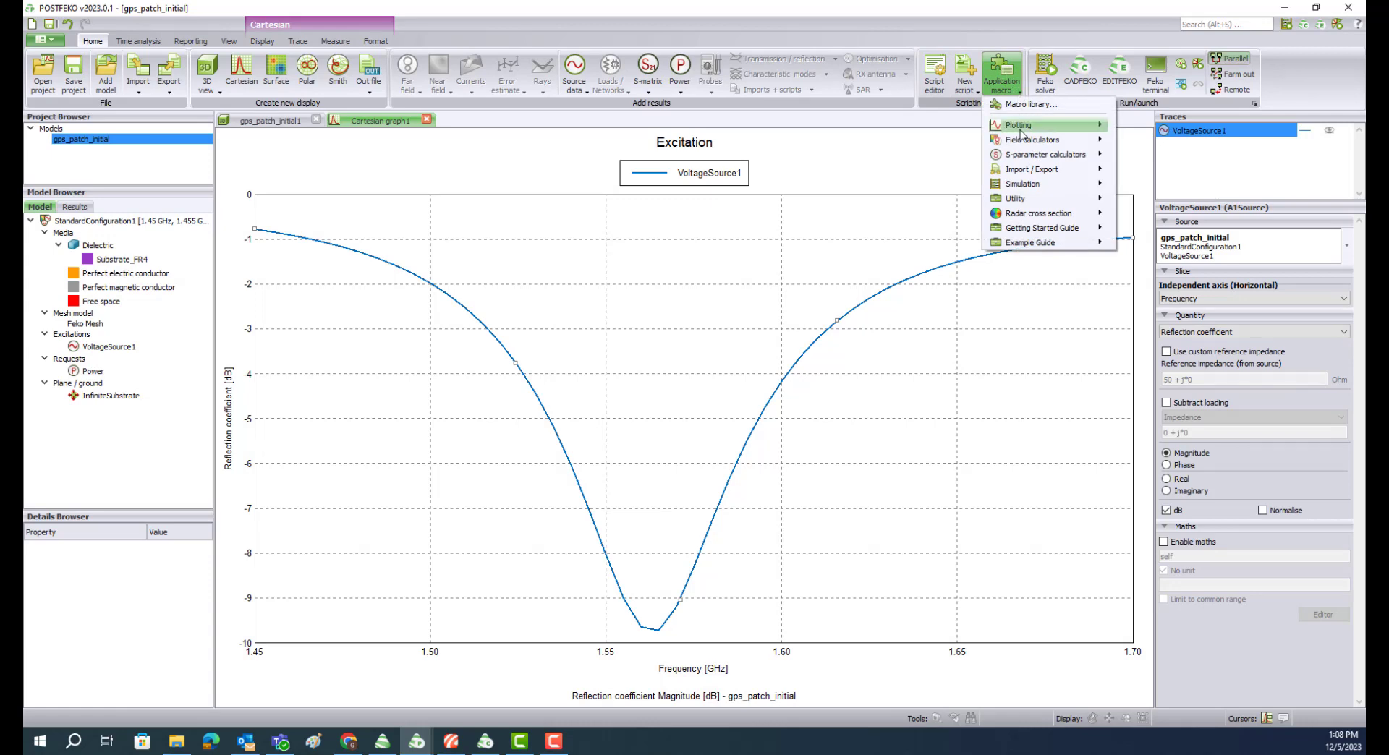
mouse_move(1026, 204)
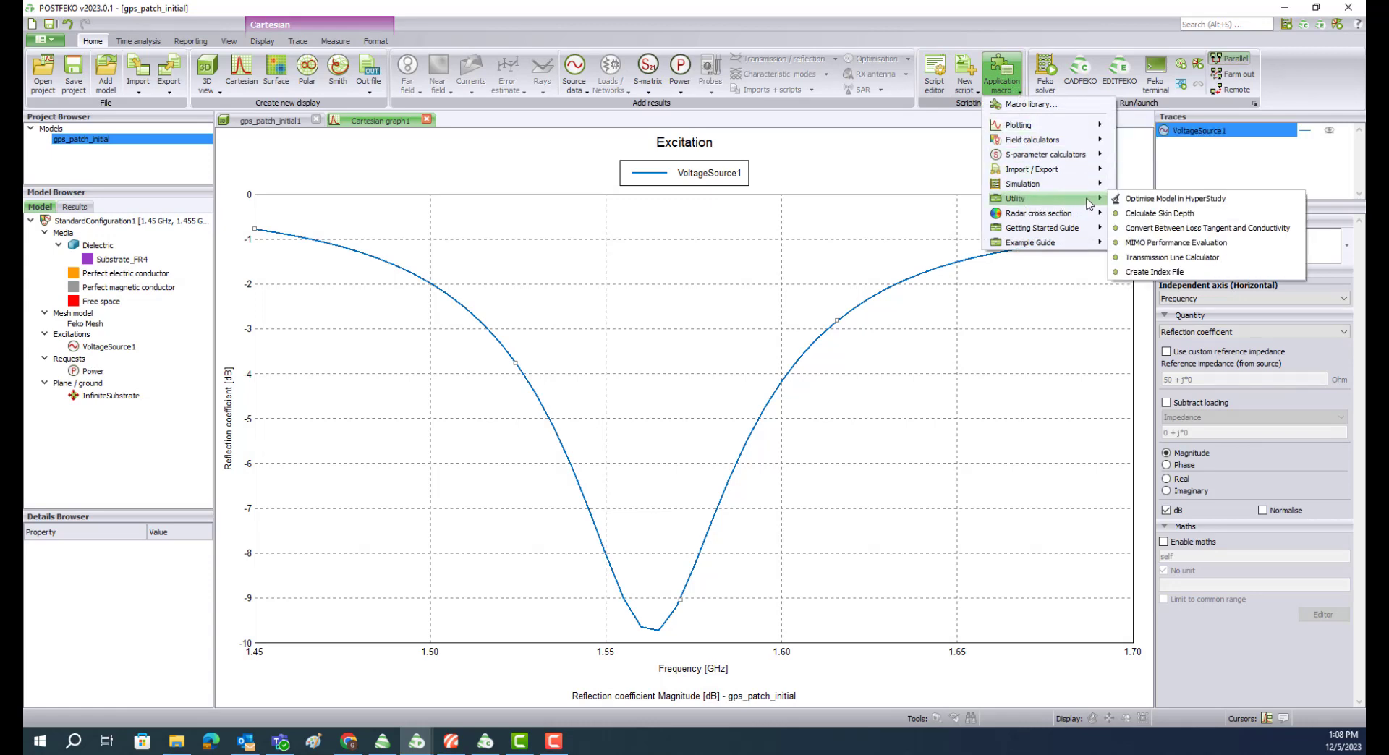
left_click(1187, 201)
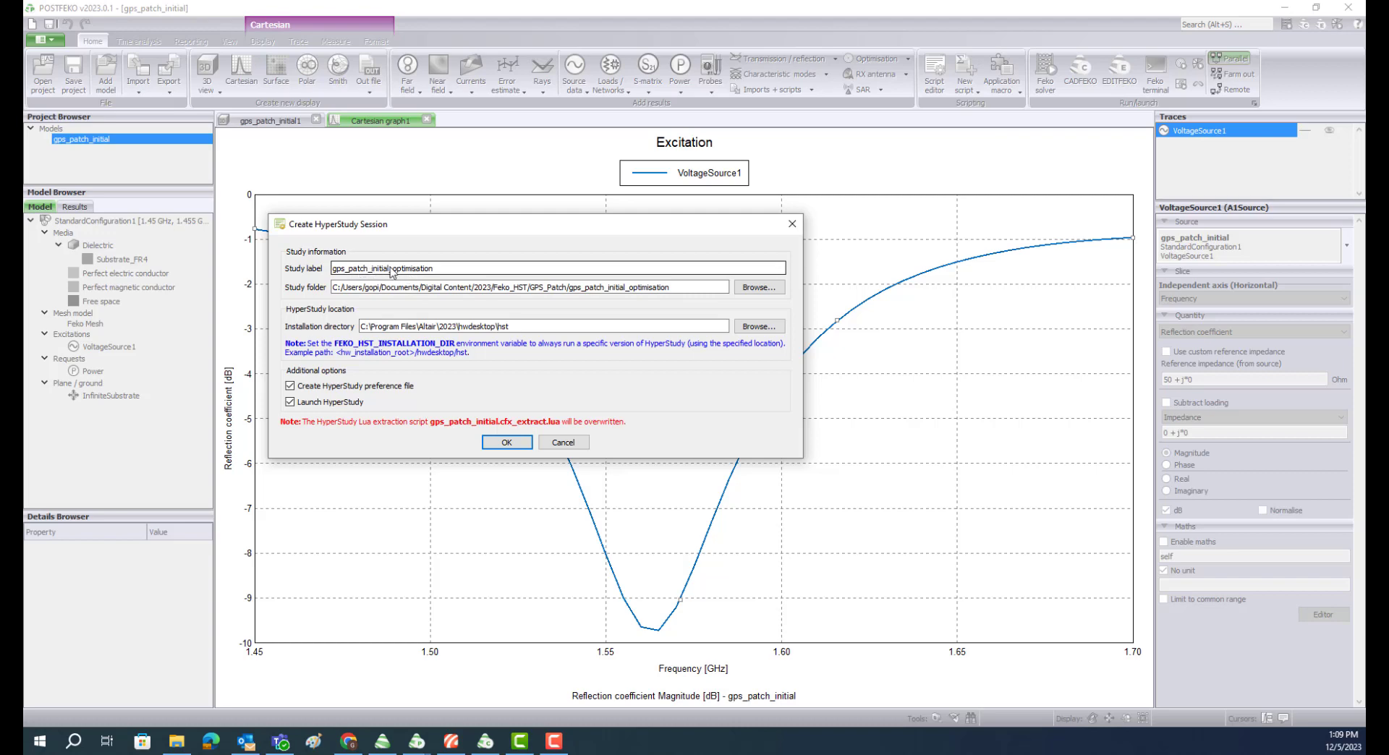
left_click(435, 267)
key("BackSpace")
key("BackSpace")
key("BackSpace")
key("BackSpace")
key("BackSpace")
key("BackSpace")
key("BackSpace")
key("BackSpace")
key("BackSpace")
key("BackSpace")
key("BackSpace")
key("BackSpace")
key("BackSpace")
type("demo")
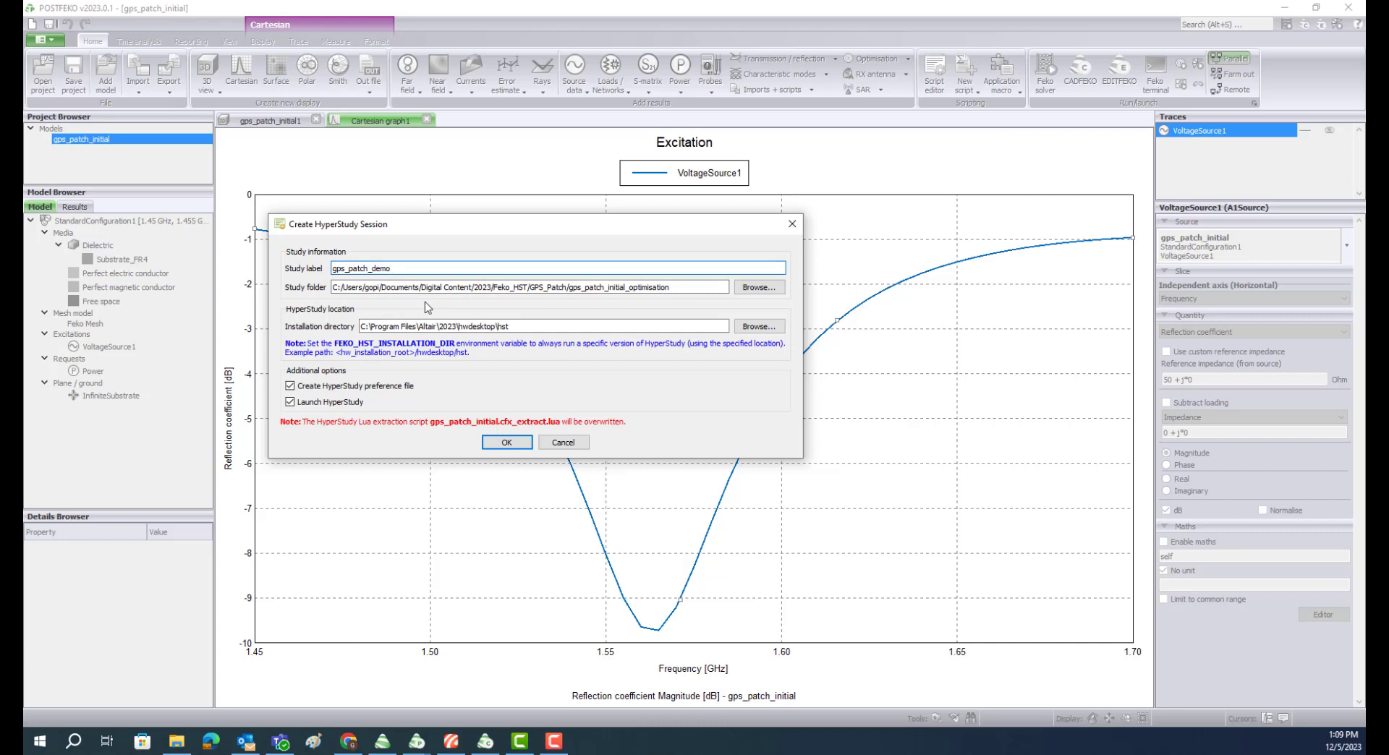
Change the study folder to gps_patch_demo inside the GPS_Patch directory
left_click(681, 288)
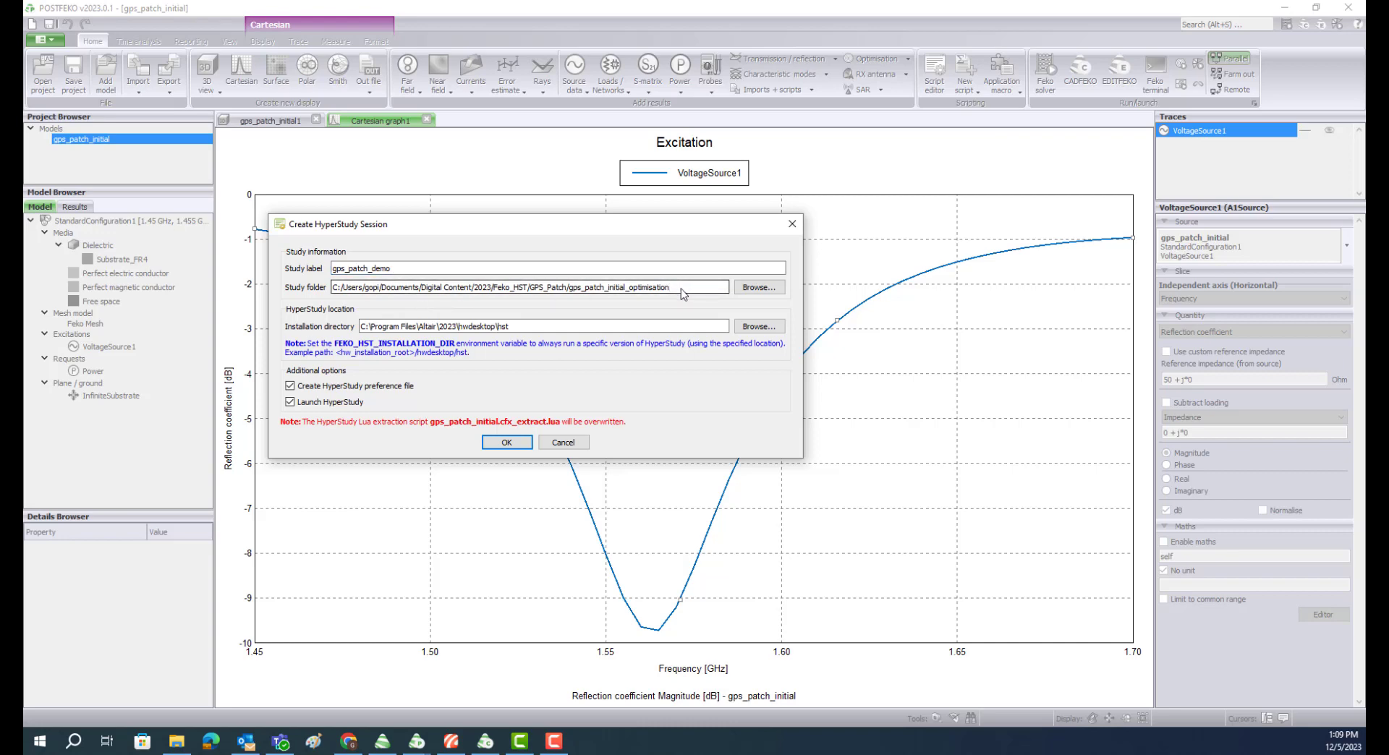
key("BackSpace")
key("BackSpace")
key("BackSpace")
key("BackSpace")
key("BackSpace")
key("BackSpace")
key("BackSpace")
key("BackSpace")
key("BackSpace")
key("BackSpace")
key("BackSpace")
key("BackSpace")
key("BackSpace")
key("BackSpace")
key("BackSpace")
key("BackSpace")
type("demo")
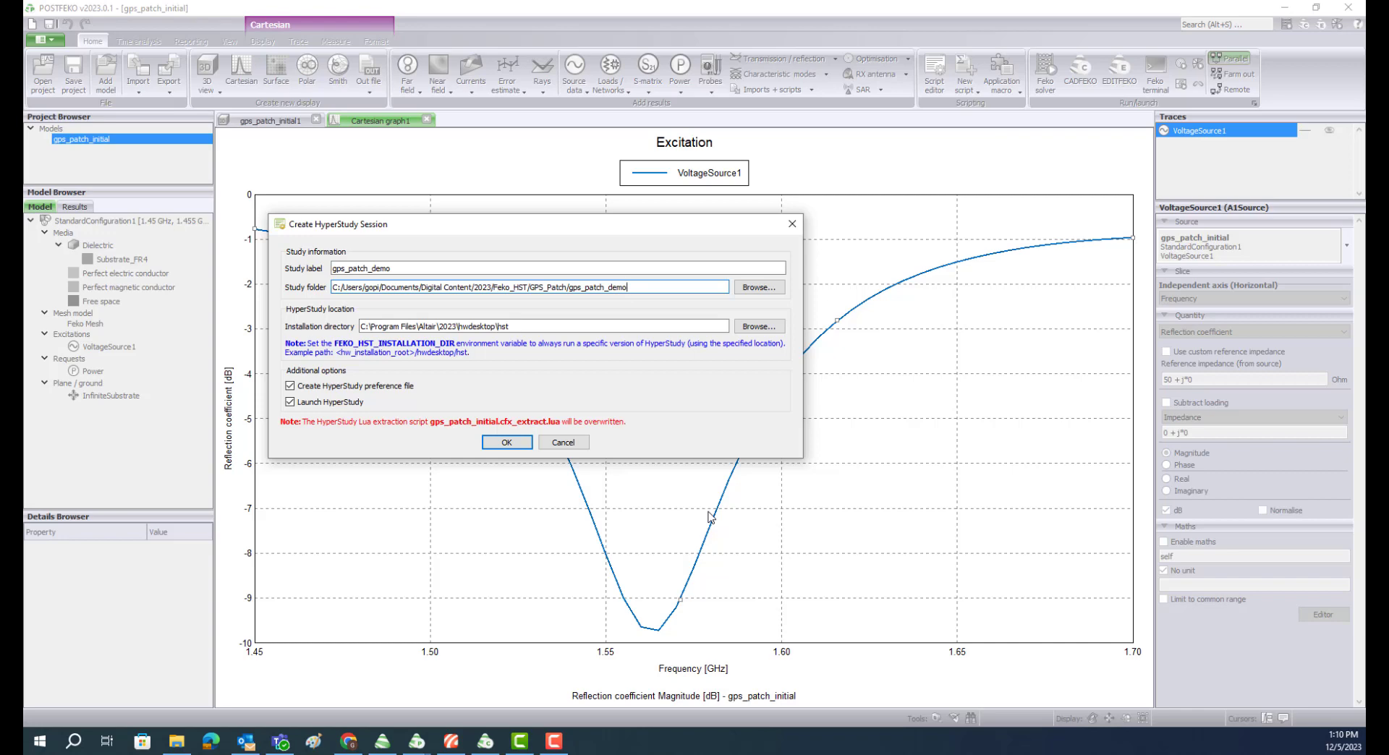
Create the HyperStudy session and let the HyperStudy interface open
left_click(506, 442)
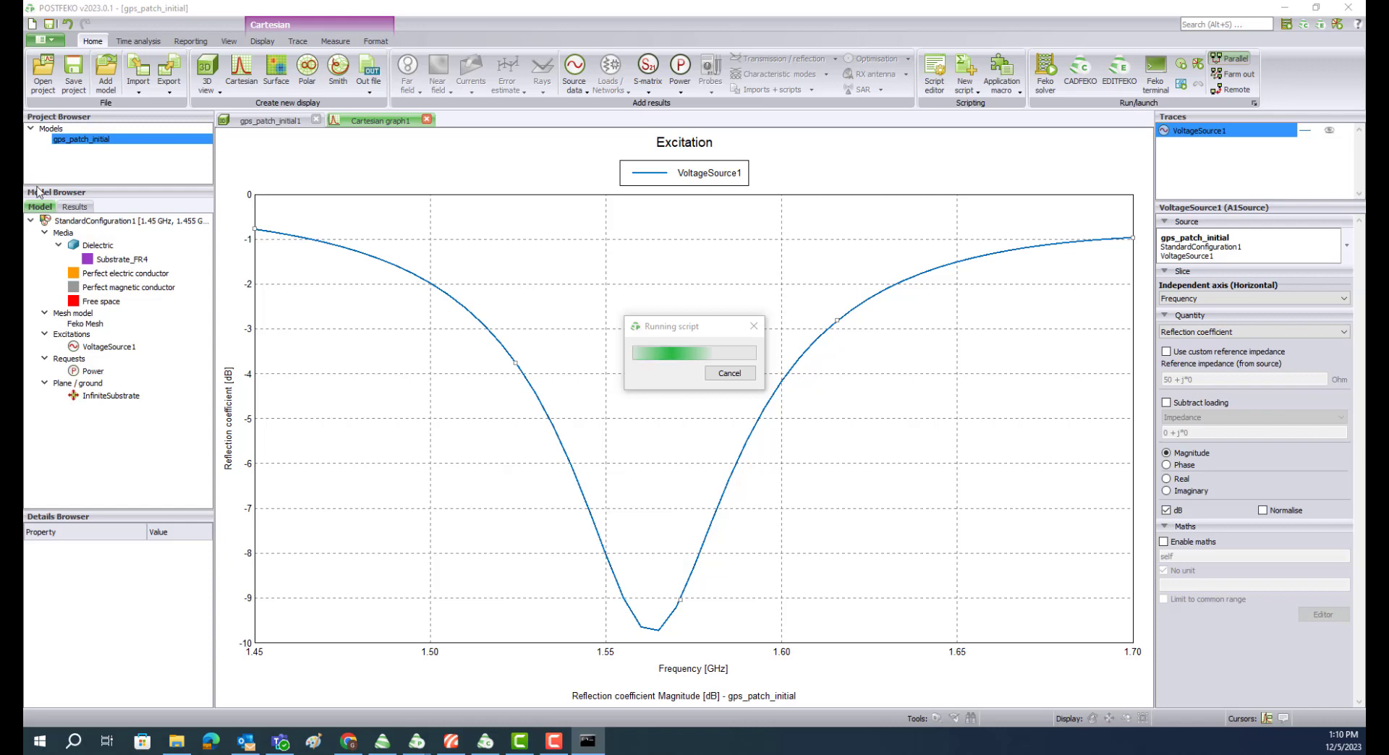
left_click_drag(647, 172, 642, 162)
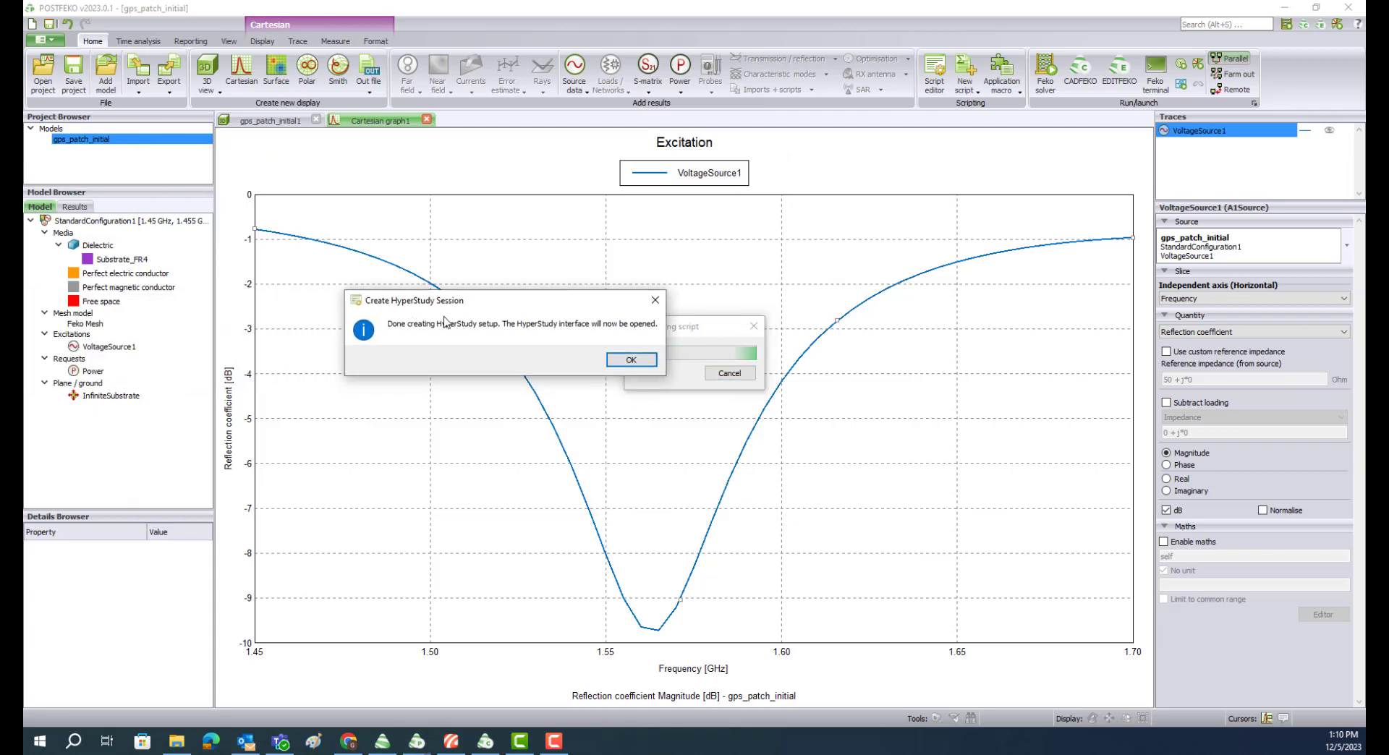
left_click(630, 360)
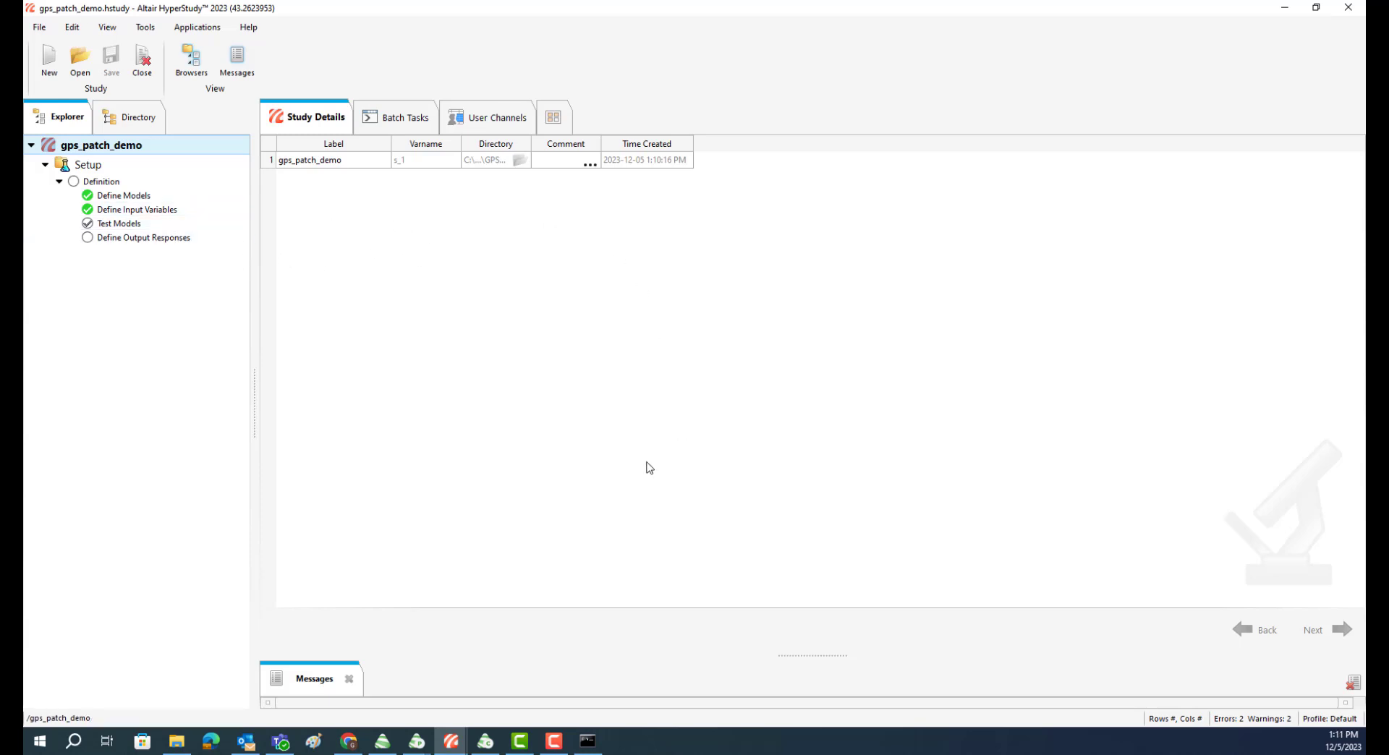
Append -np 4 to Model 1's solver input arguments in the model definition and accept the change
left_click(127, 198)
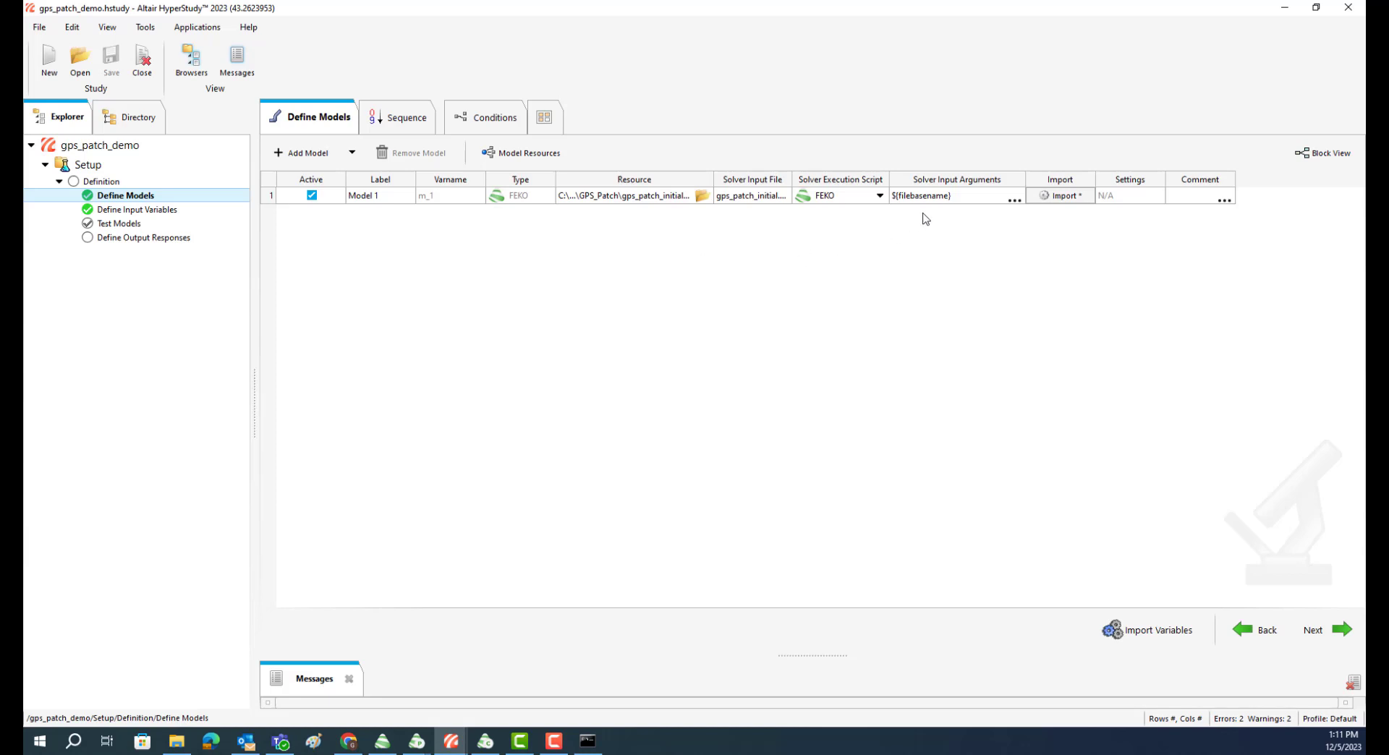
double_click(965, 199)
left_click(965, 196)
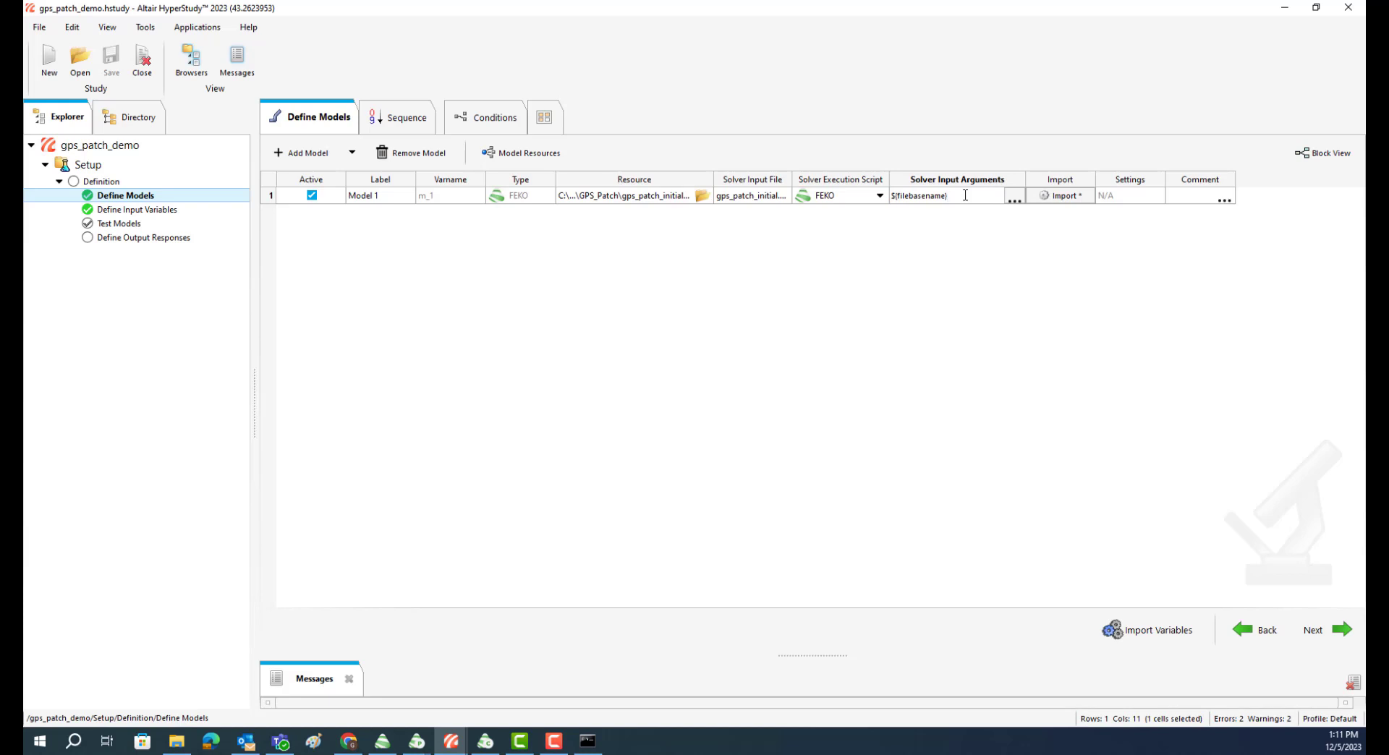
type("-np 4")
left_click(920, 300)
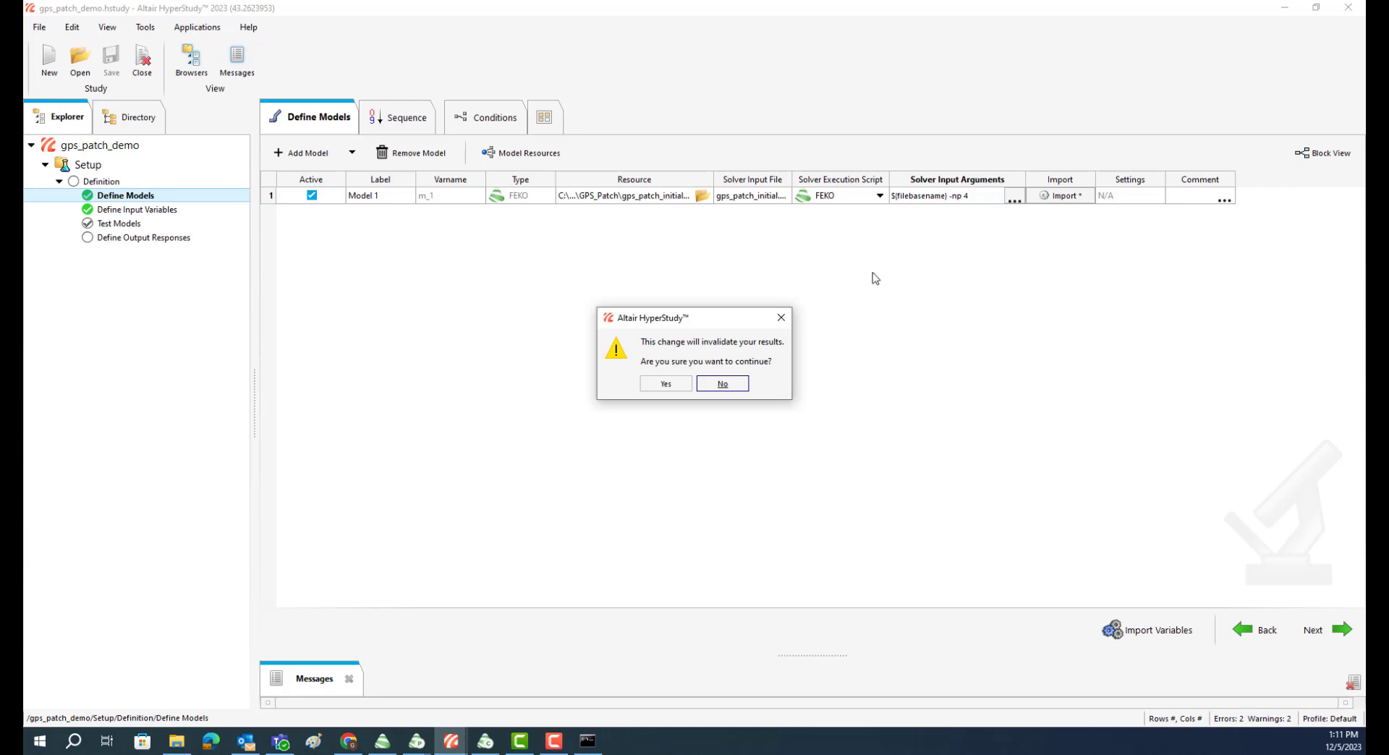
left_click(666, 385)
Deactivate the input variables sub_h, freq and mesh_slots in the study's variable bounds
left_click(1327, 640)
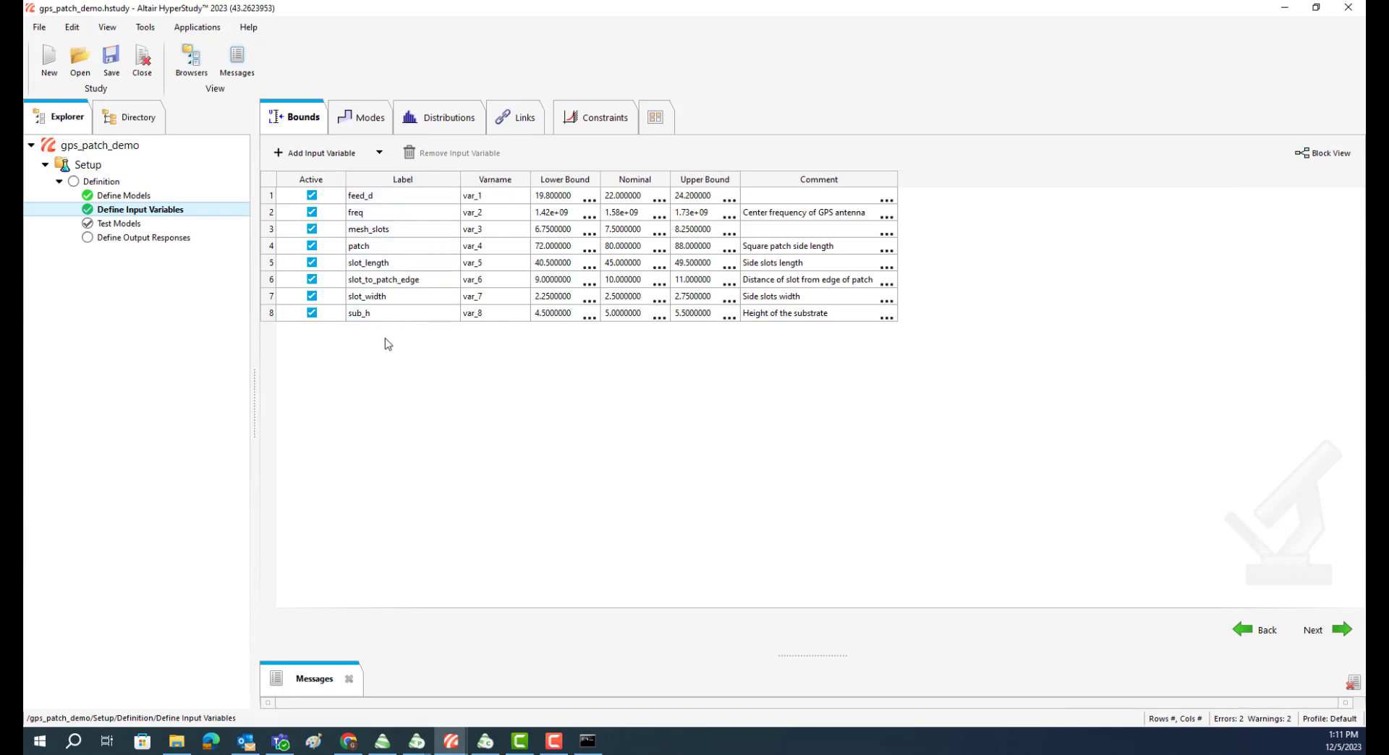
left_click(312, 312)
left_click(311, 213)
left_click(312, 230)
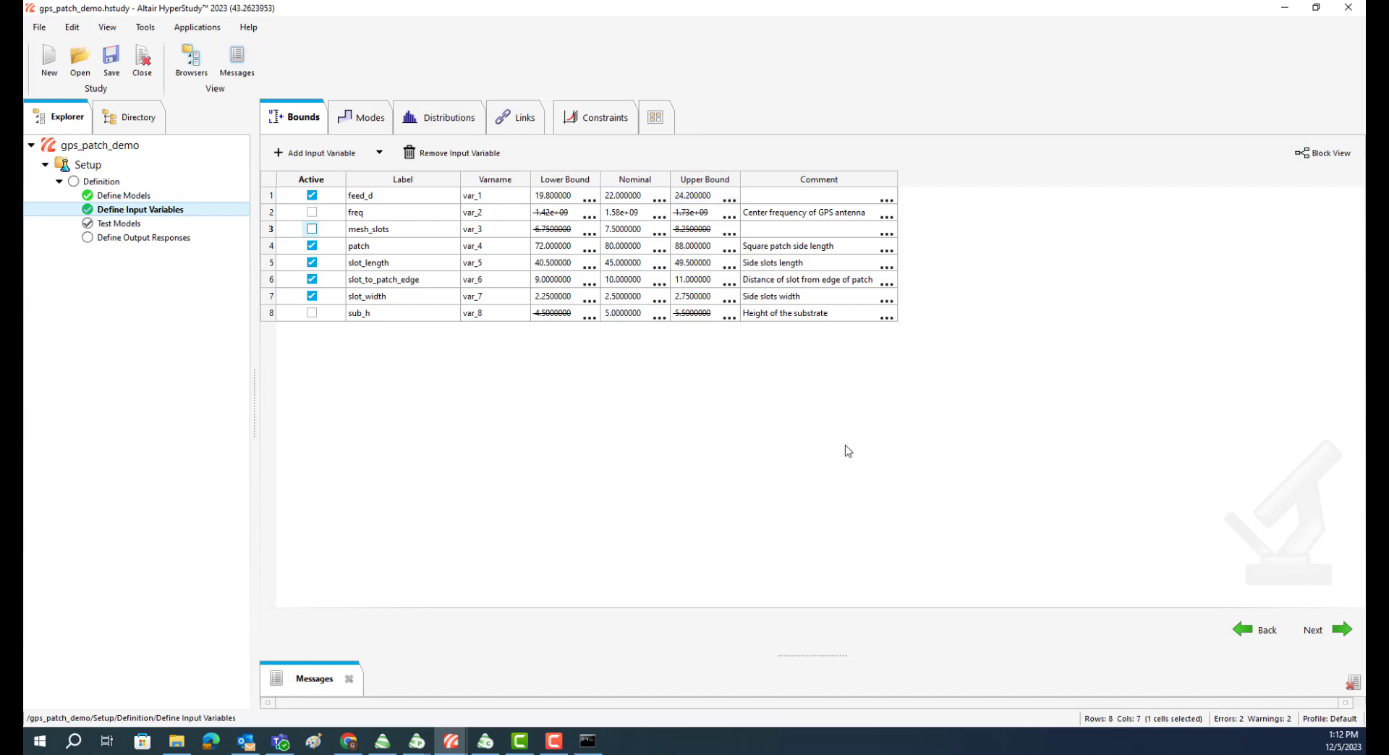
Run the definition test of Model 1, covering write, execute and extract
left_click(1335, 635)
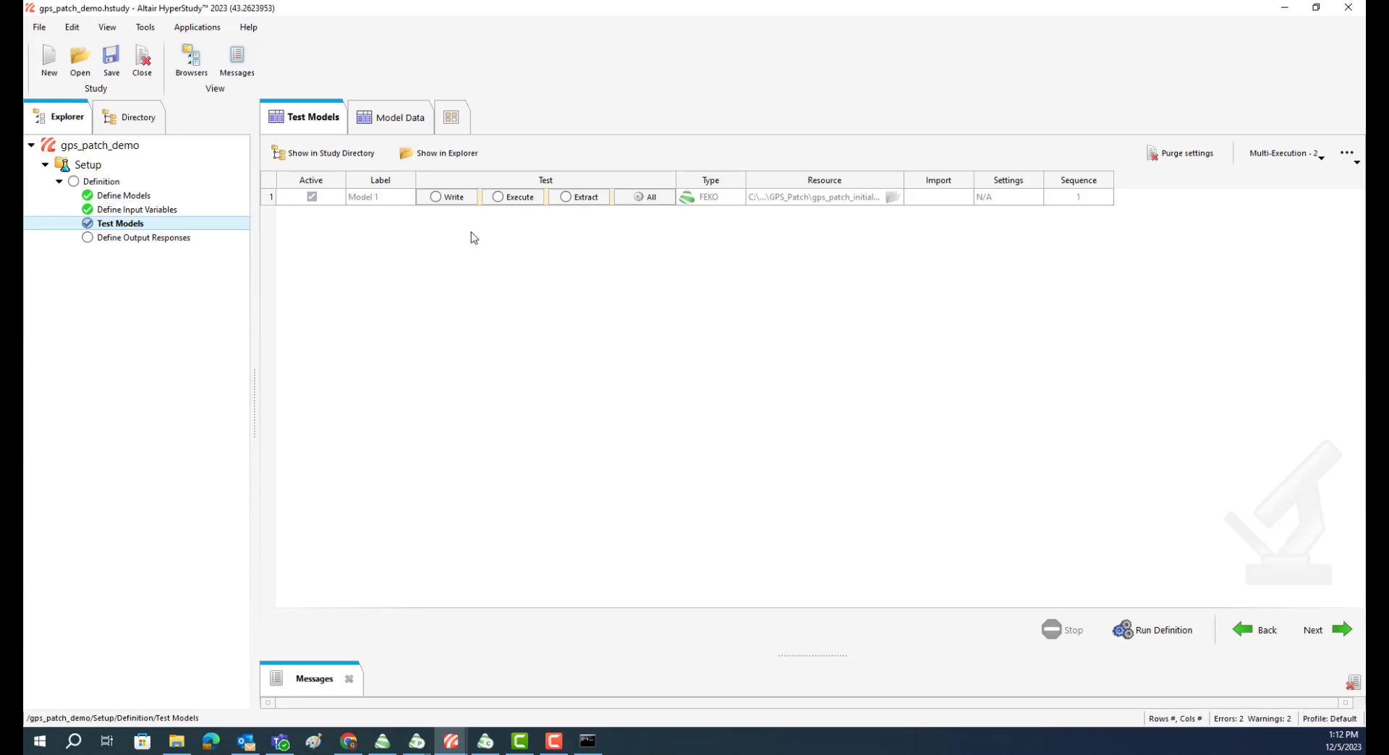
left_click(1134, 630)
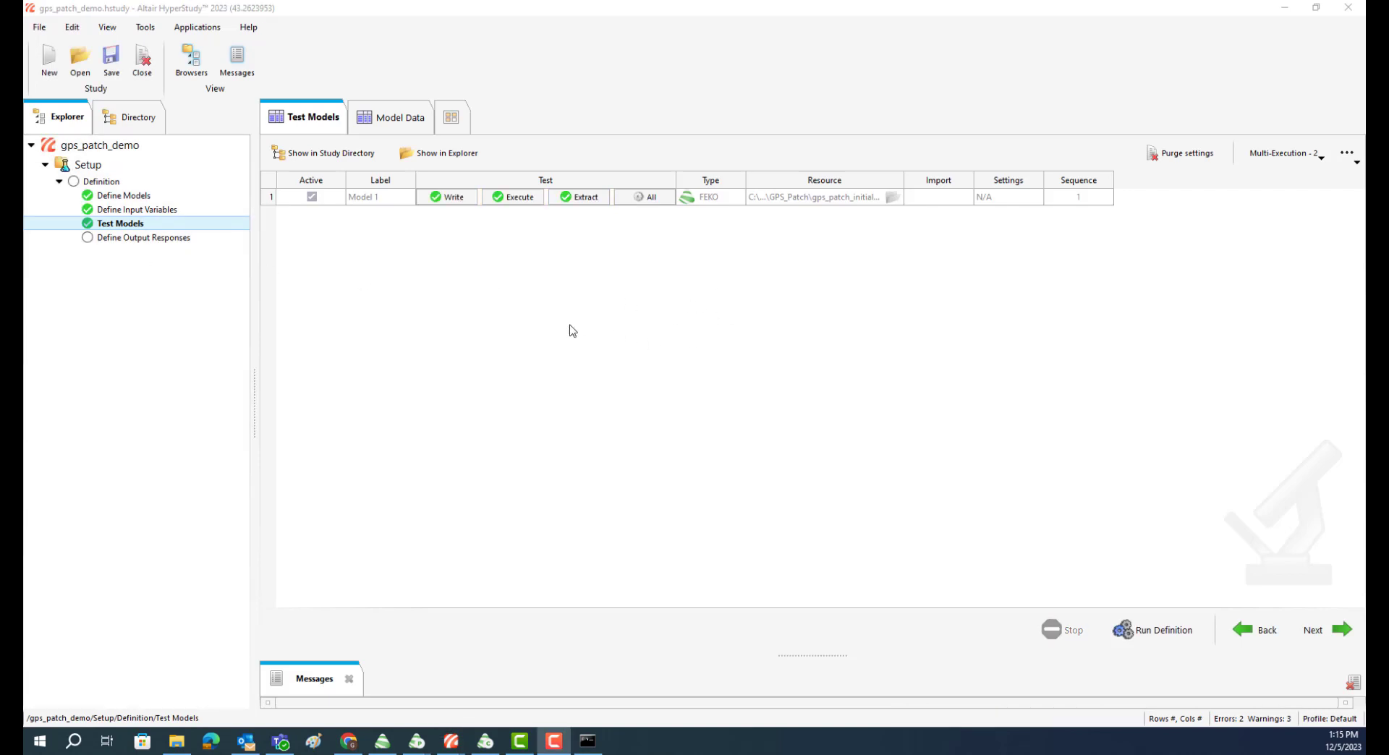
Add an output response and insert the VoltageSource1 QUANTITY data source m1_ds_1 into its expression
left_click(1312, 630)
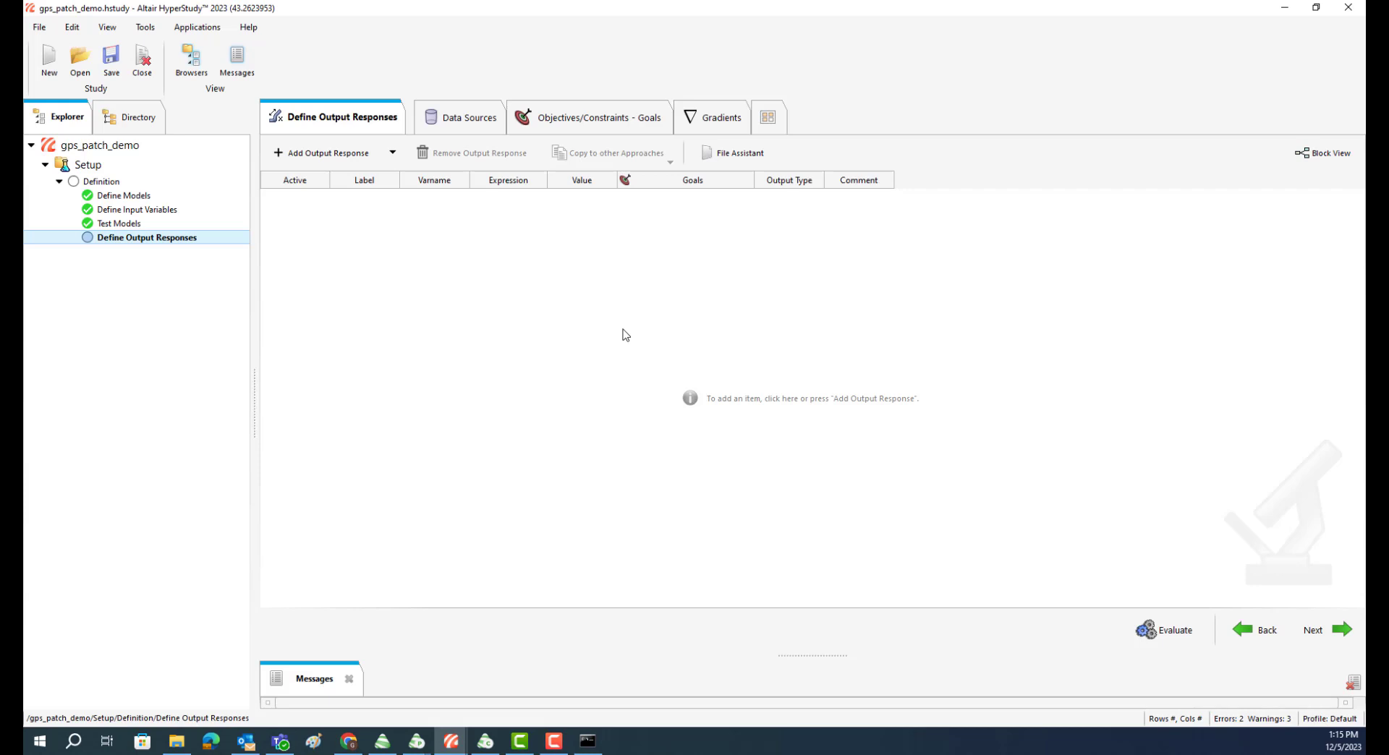
left_click(307, 161)
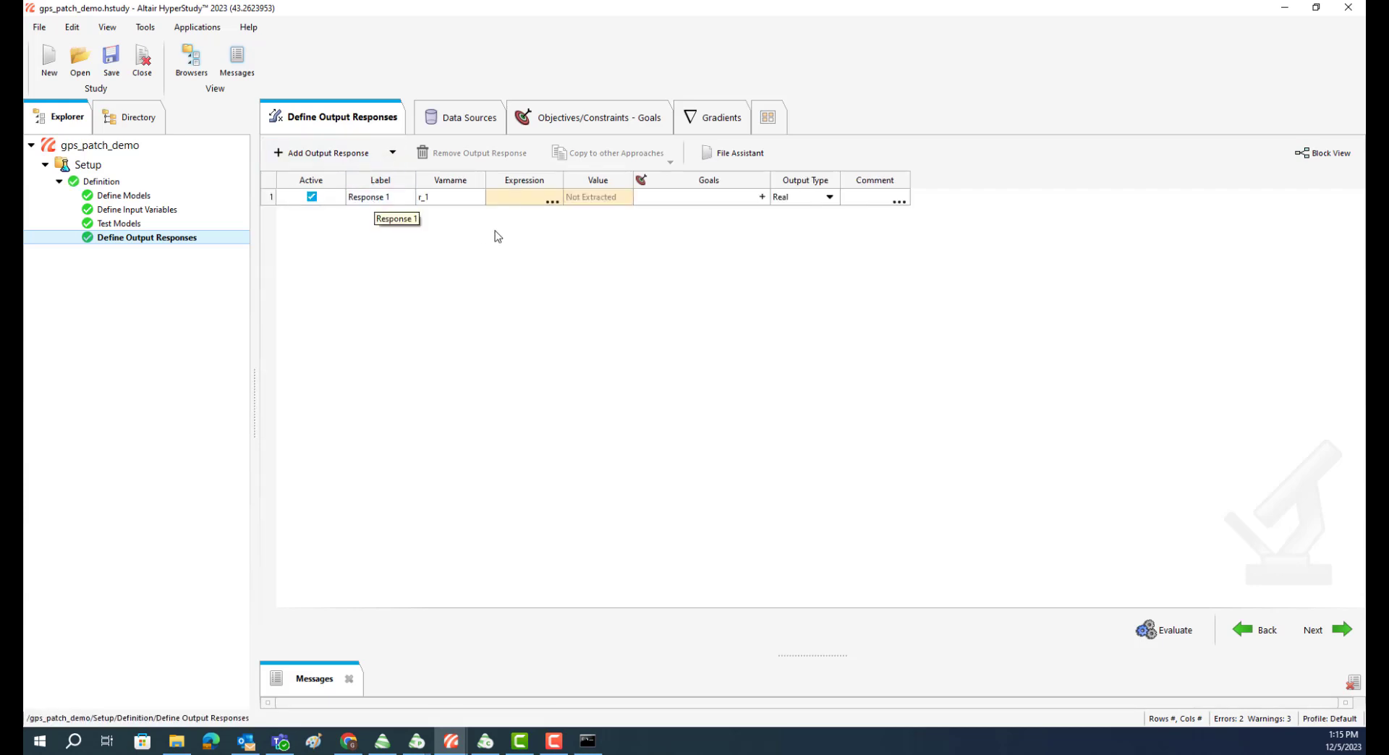
left_click(554, 203)
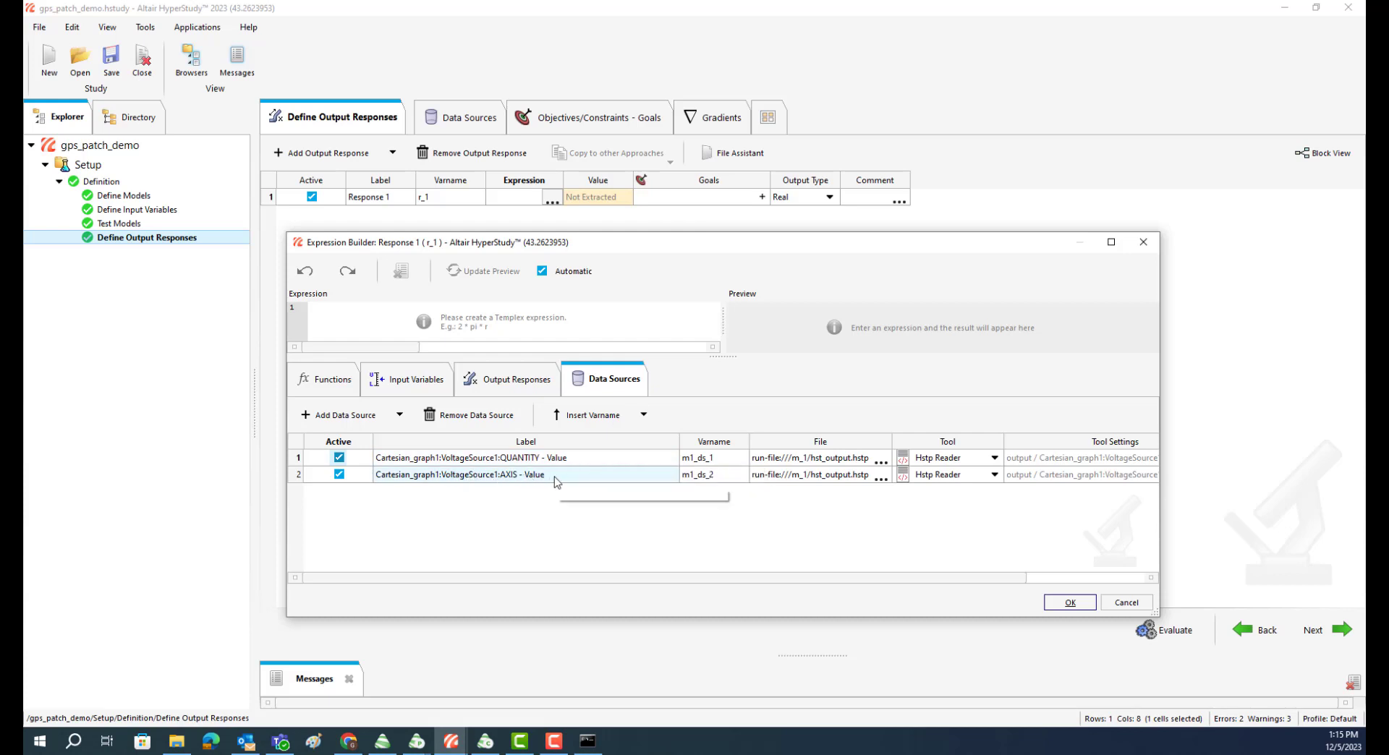
left_click(701, 458)
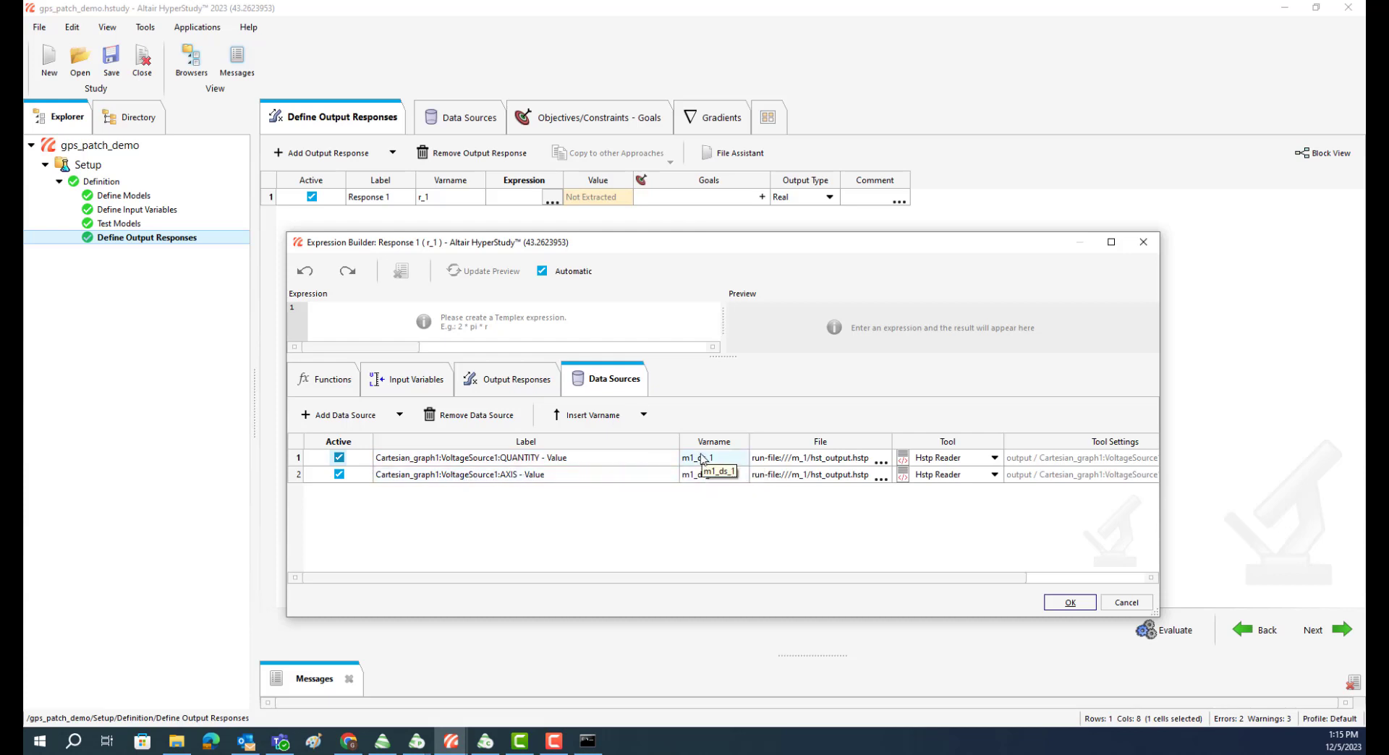
left_click(703, 463)
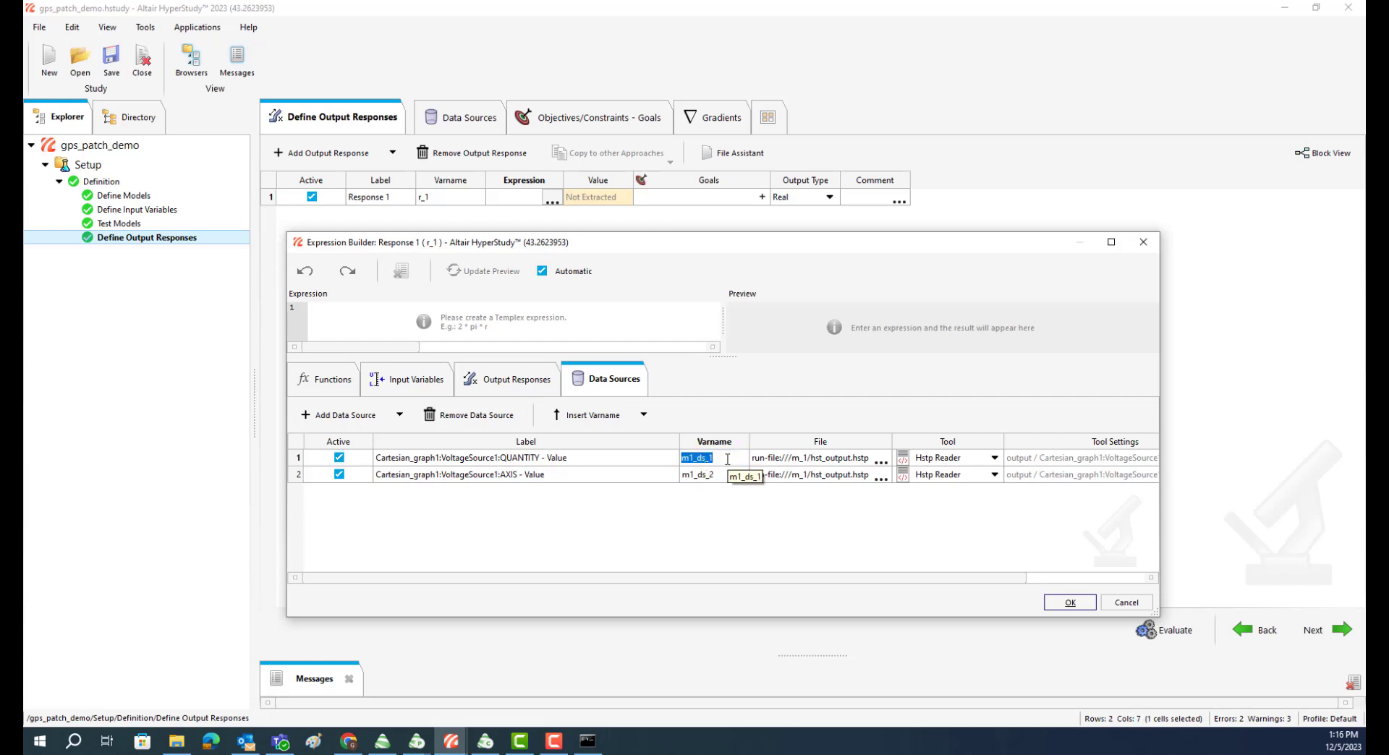
left_click(579, 417)
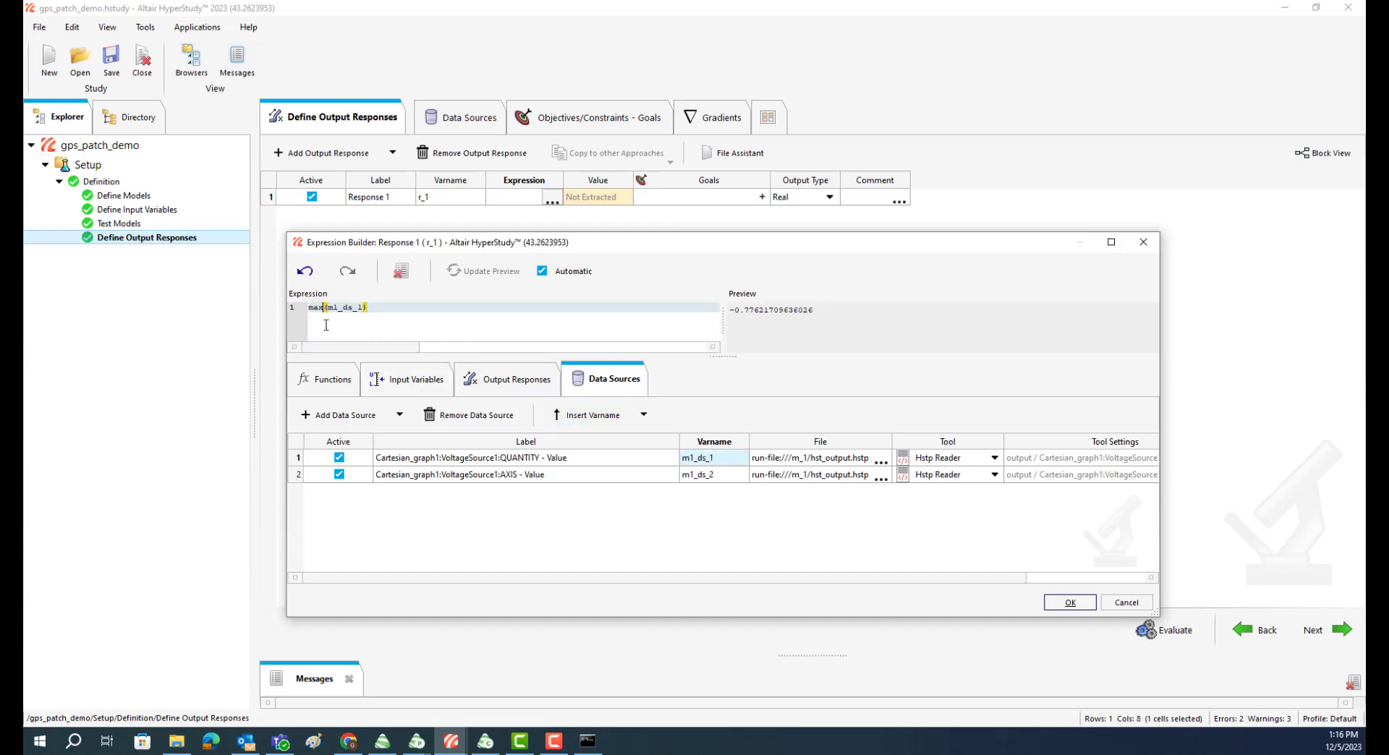
Change Response 1's expression to min(m1_ds_1), accept it and evaluate the response
key("BackSpace")
key("BackSpace")
key("BackSpace")
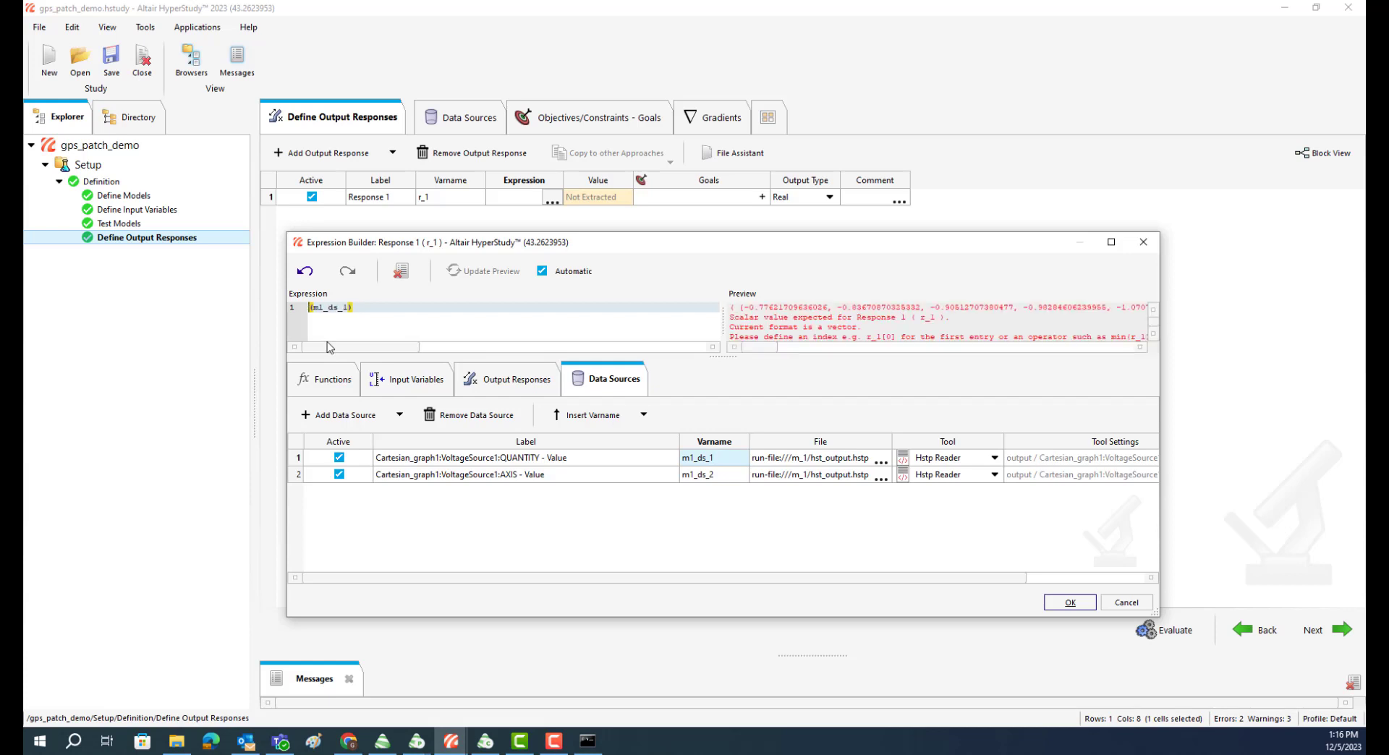
type("min")
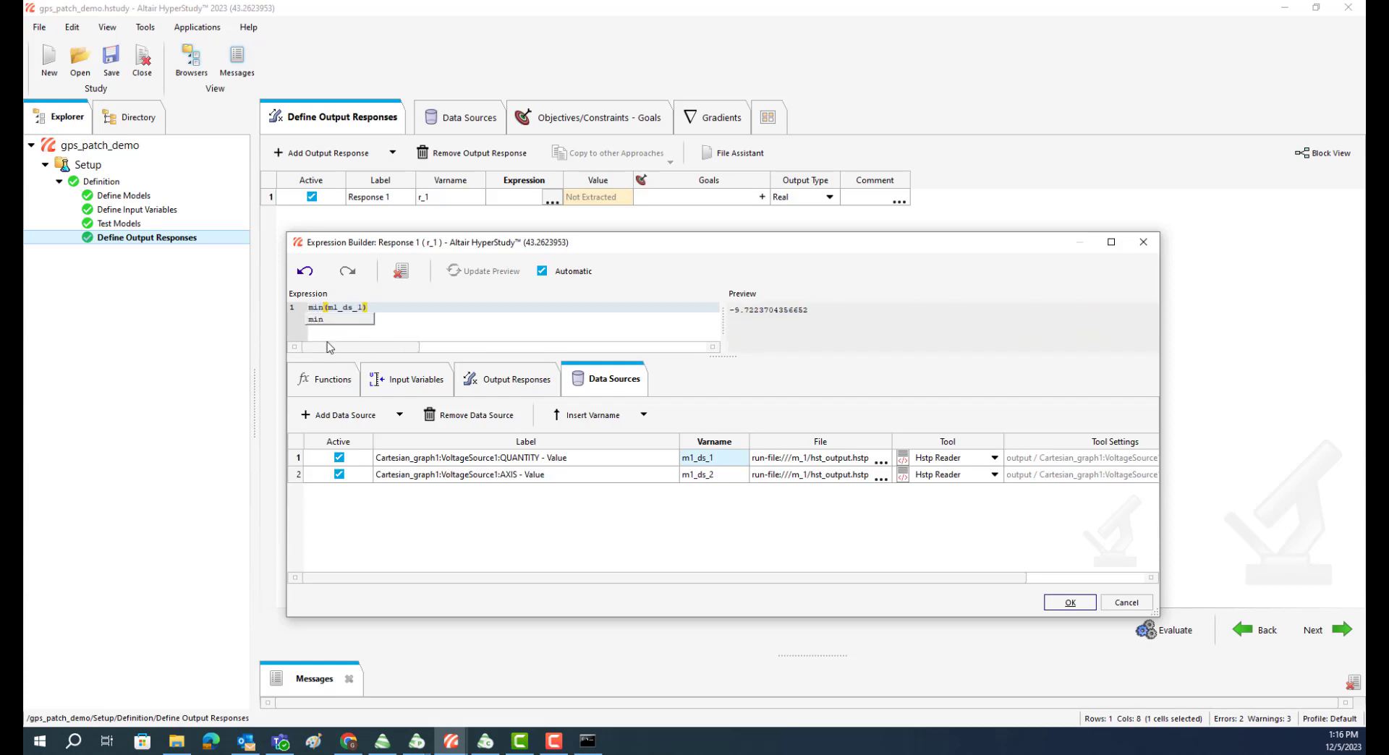
left_click(326, 314)
left_click(696, 462)
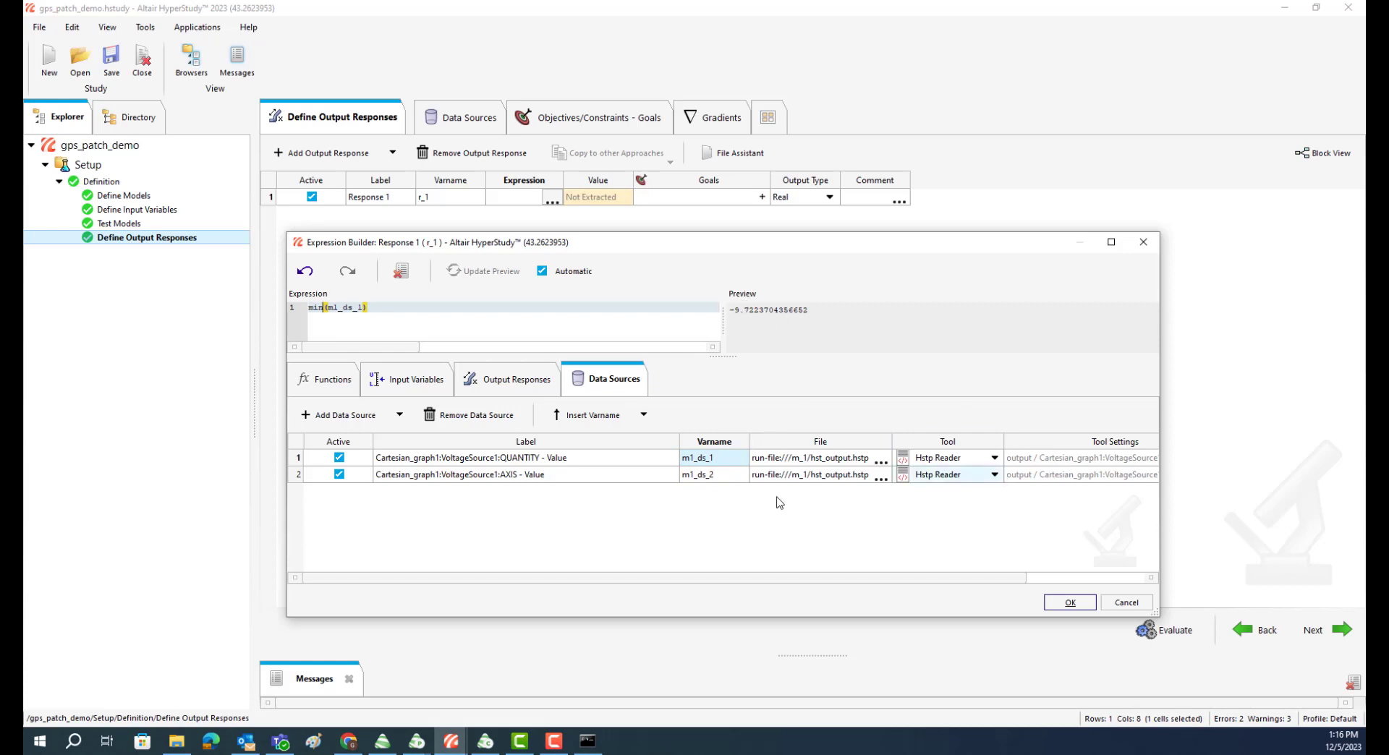
left_click(1070, 603)
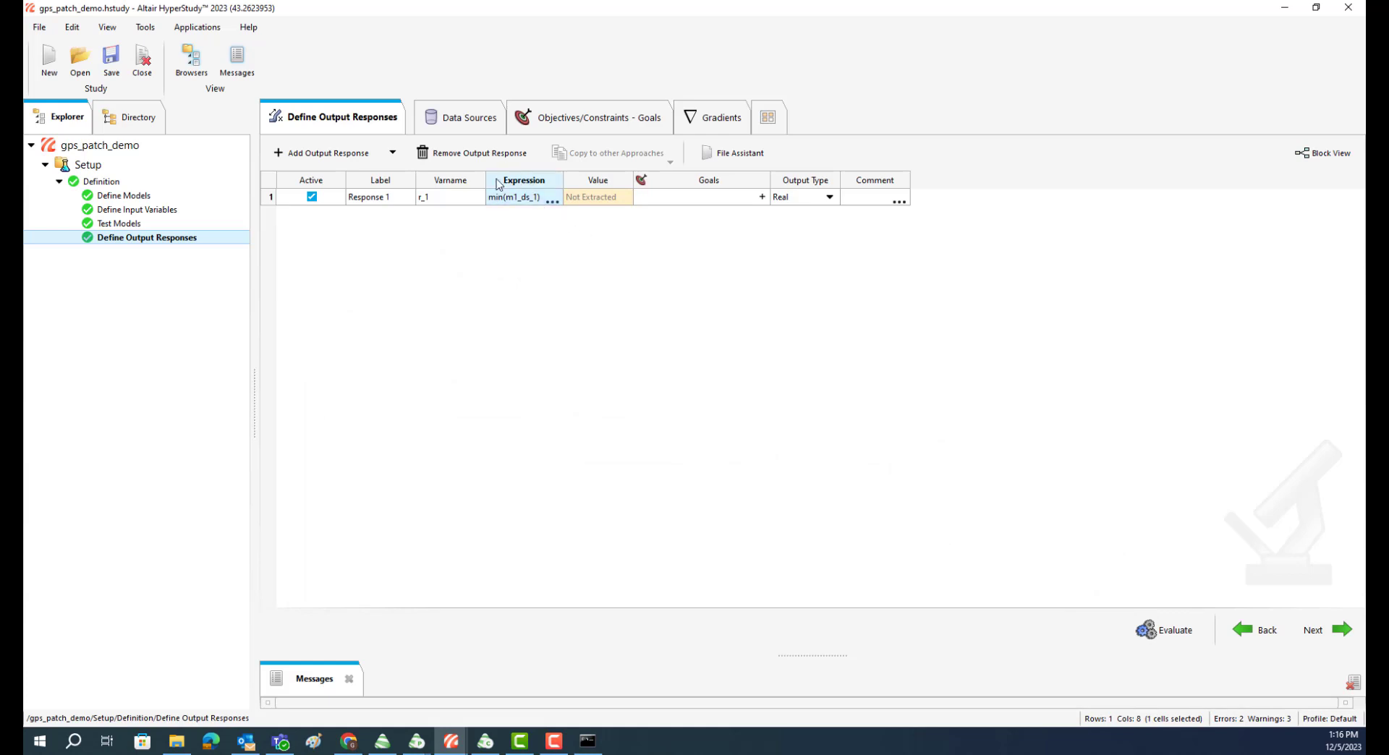
left_click(1162, 633)
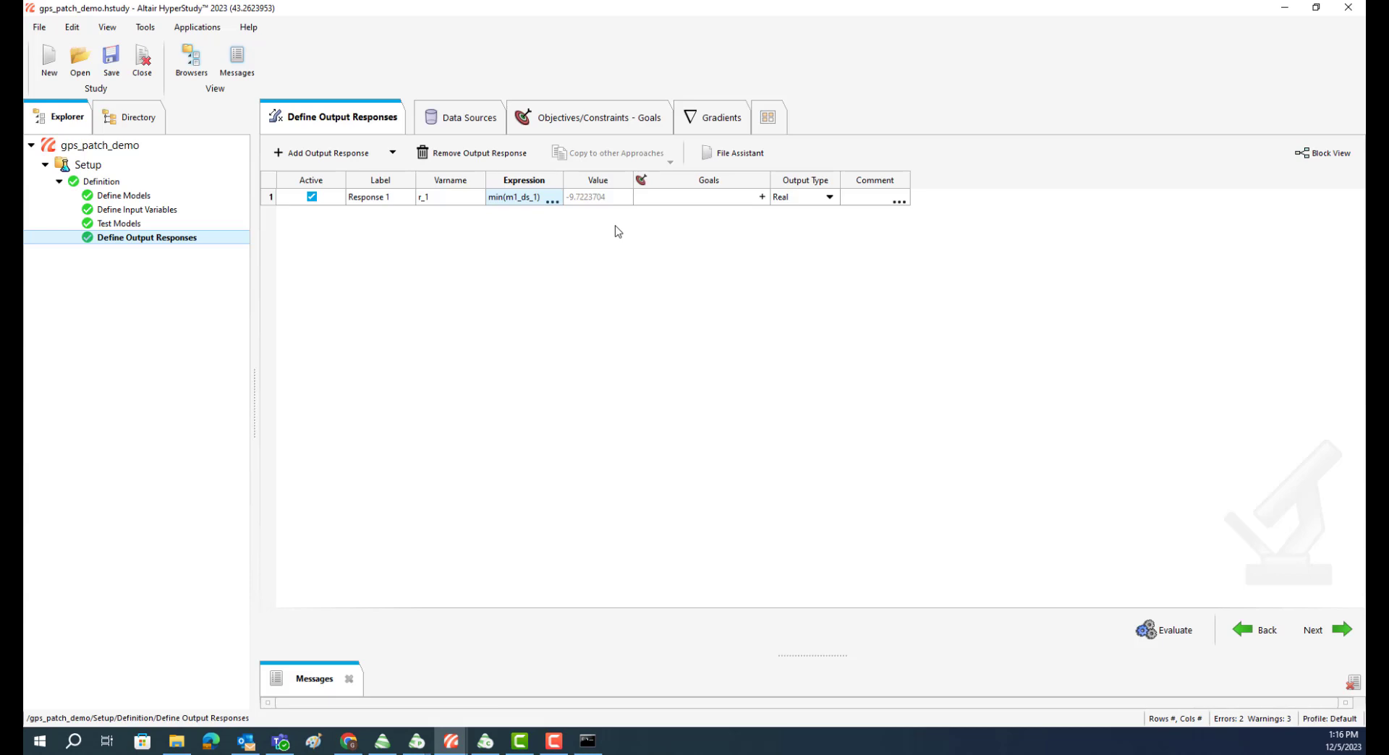
Add a goal of type Minimize to Response 1 and accept it
left_click(760, 197)
left_click(841, 276)
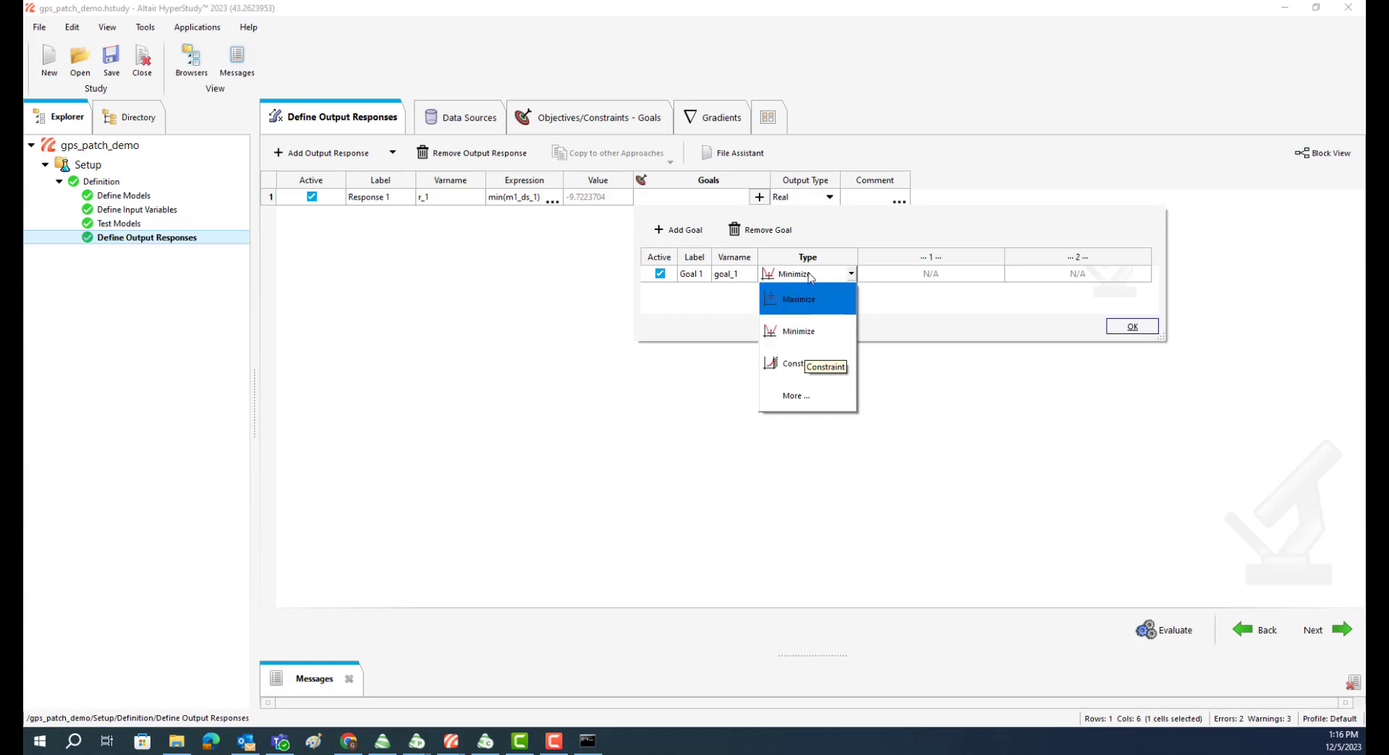
left_click(799, 335)
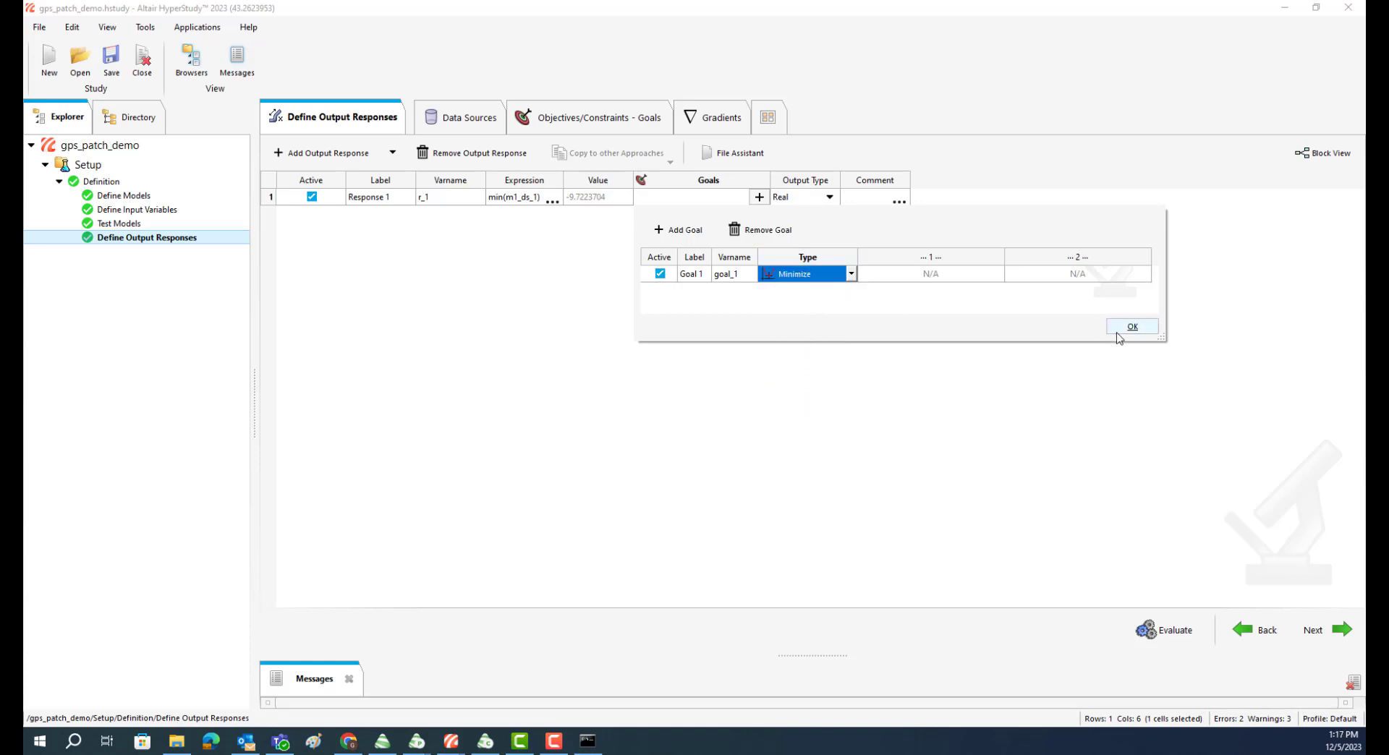
left_click(1122, 328)
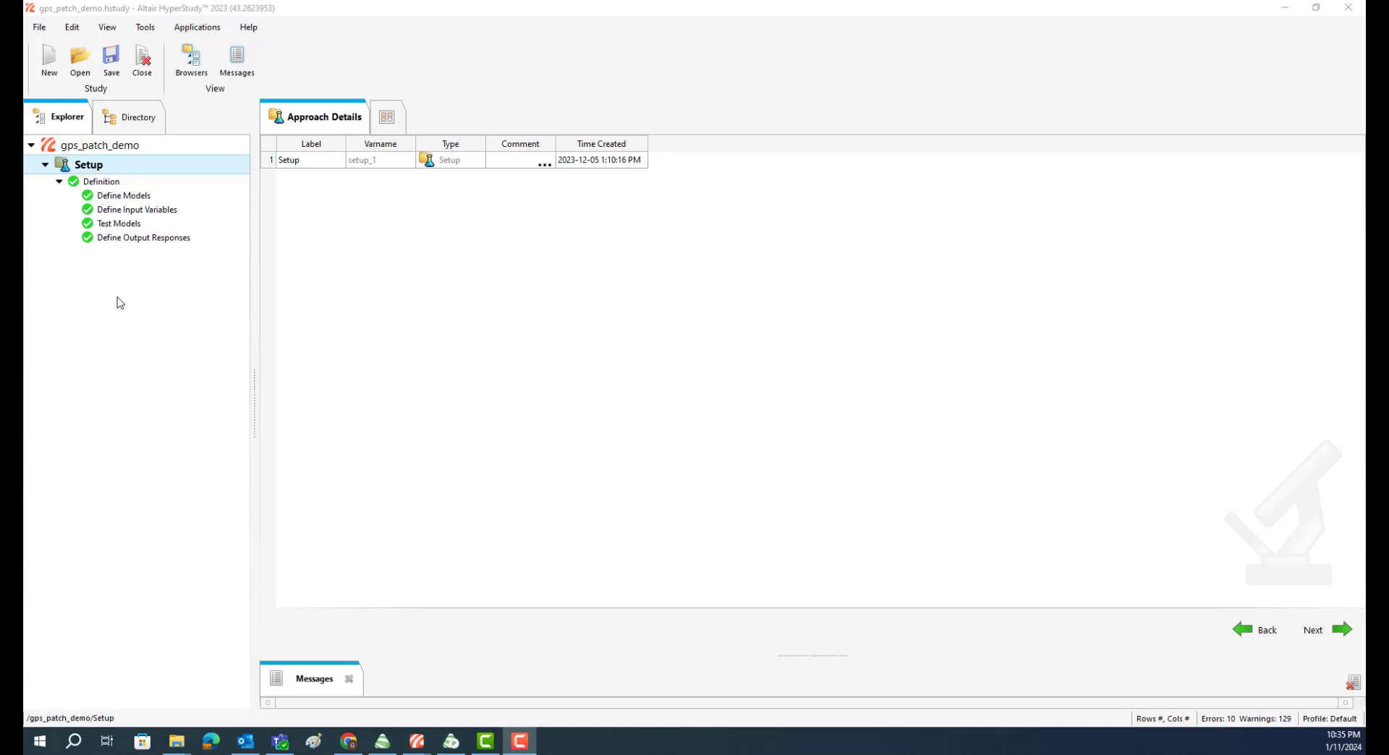
Add a DOE approach labelled DOE 1 to the study, taking its definition from Setup
right_click(98, 291)
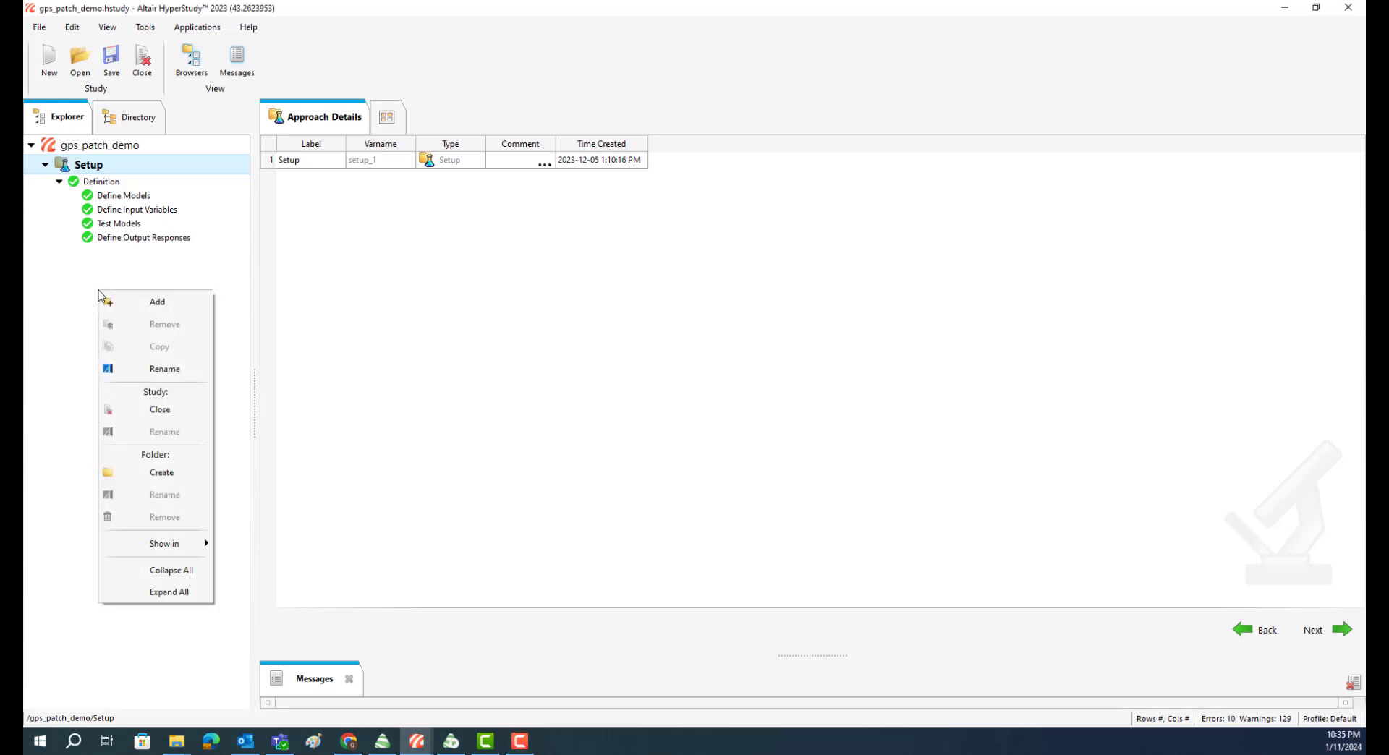
left_click(154, 304)
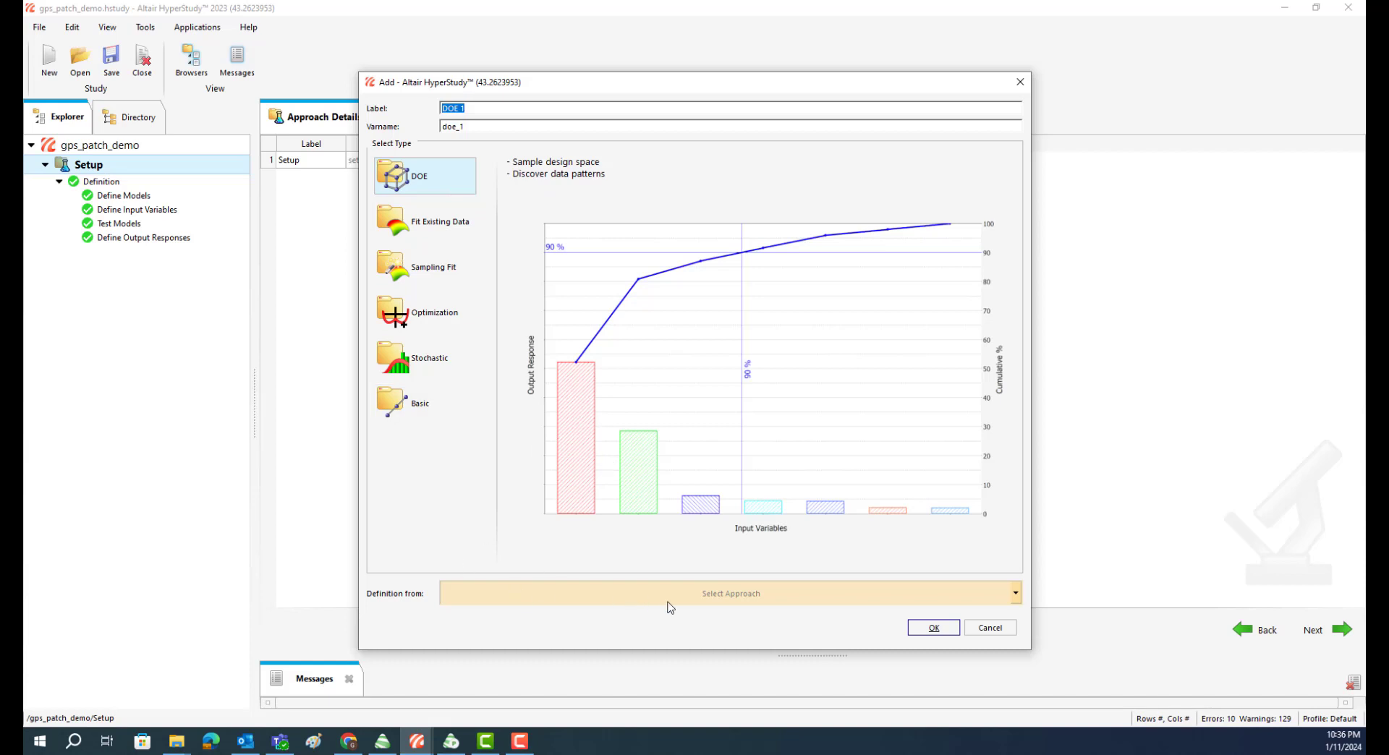
left_click(693, 599)
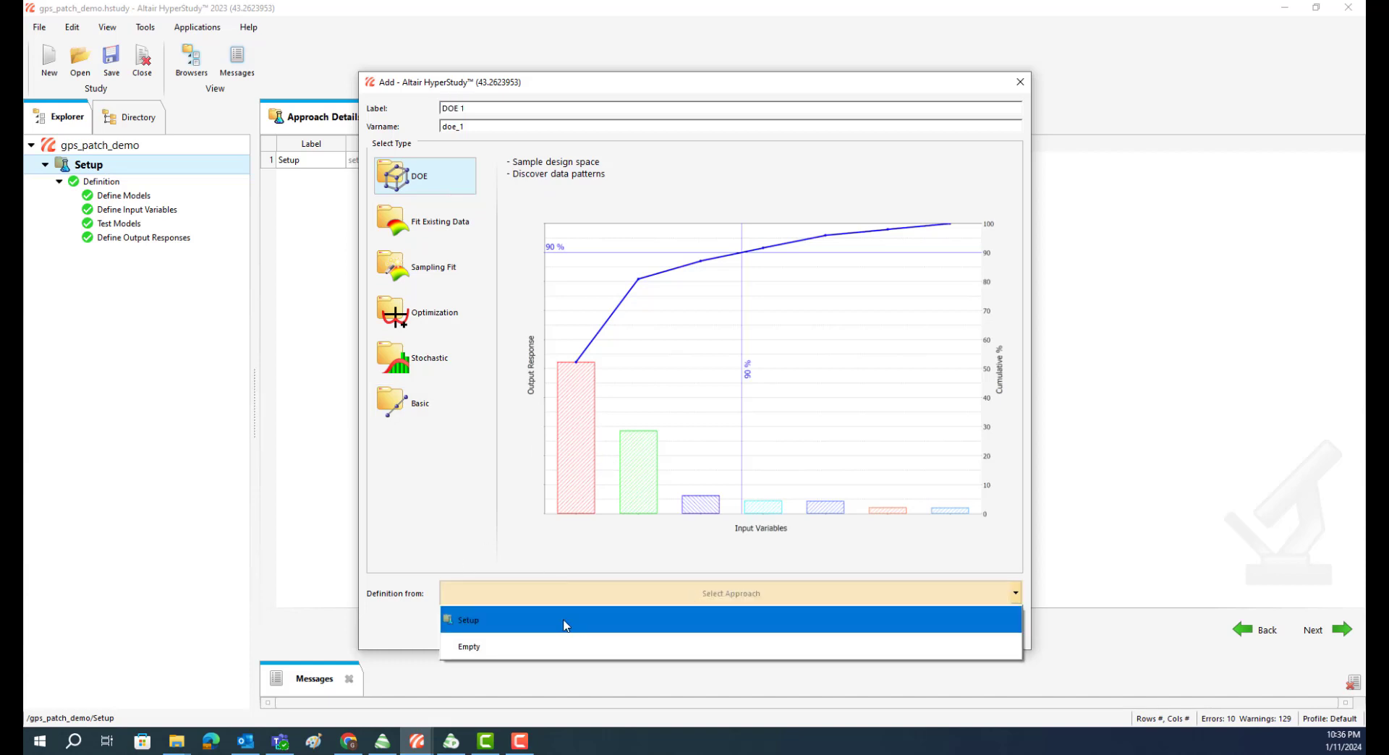
left_click(492, 628)
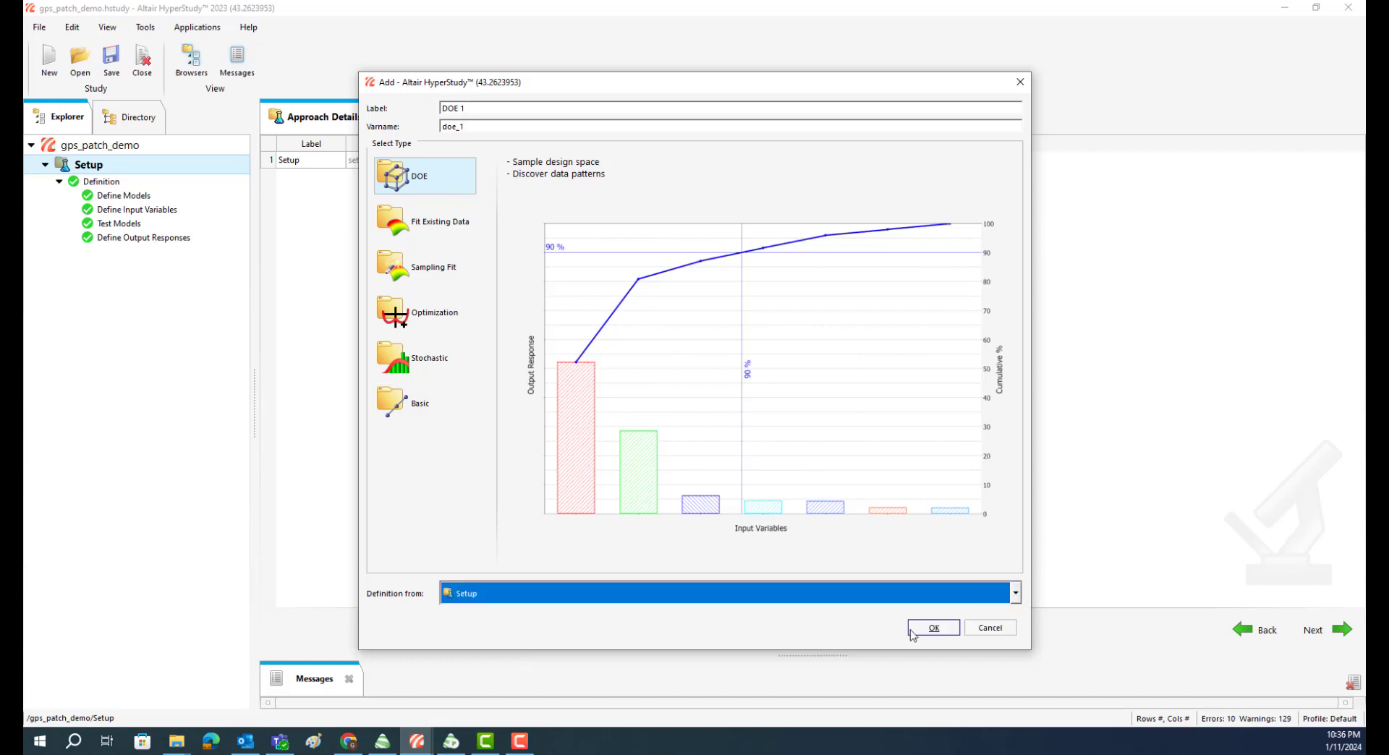
left_click(933, 628)
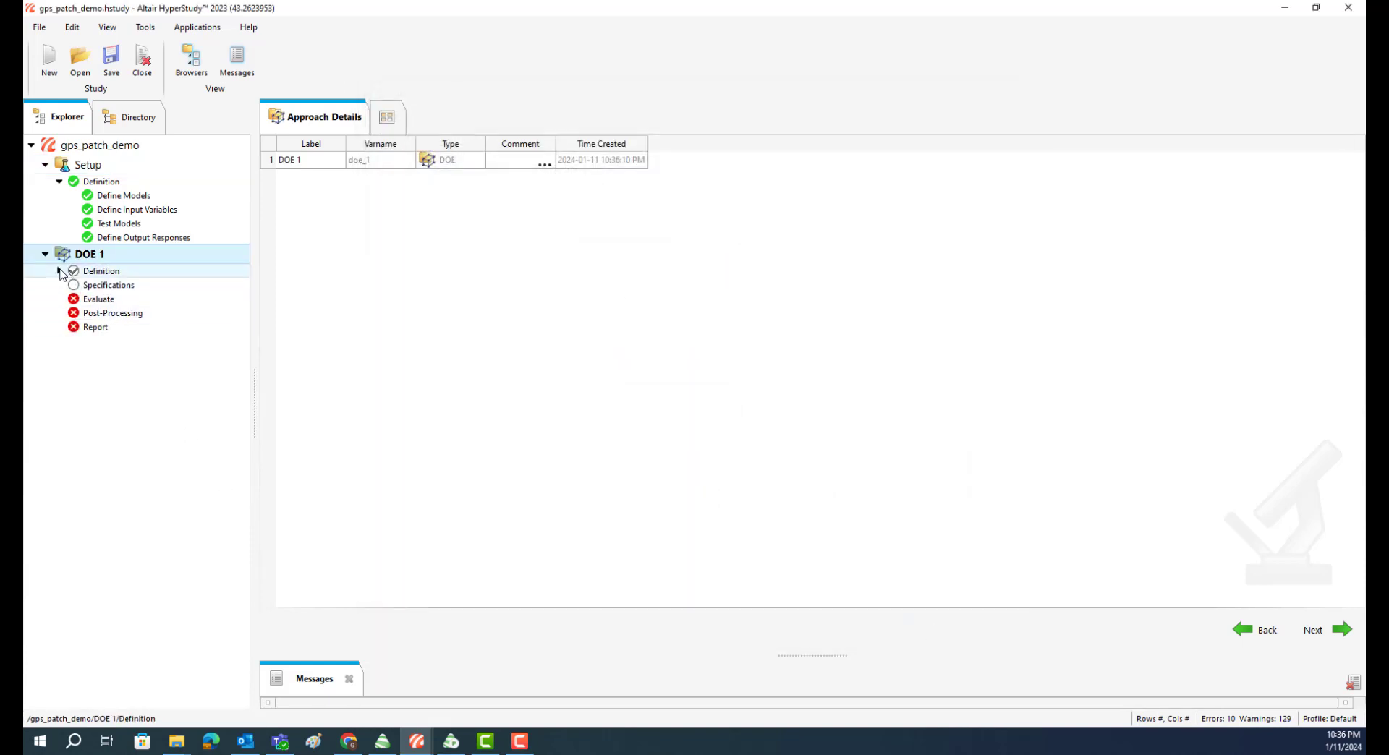
Review the models, input variables and output responses in DOE 1's definition
left_click(59, 270)
left_click(129, 288)
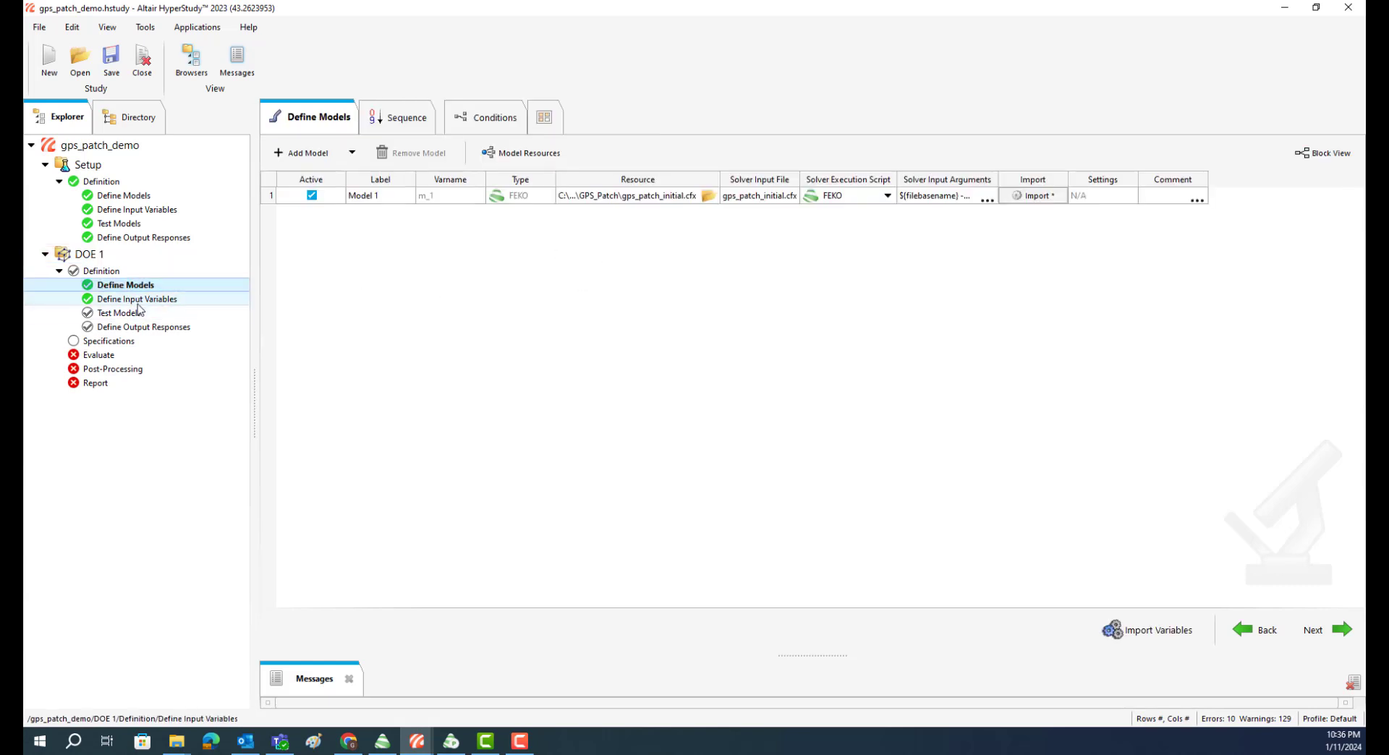
left_click(137, 300)
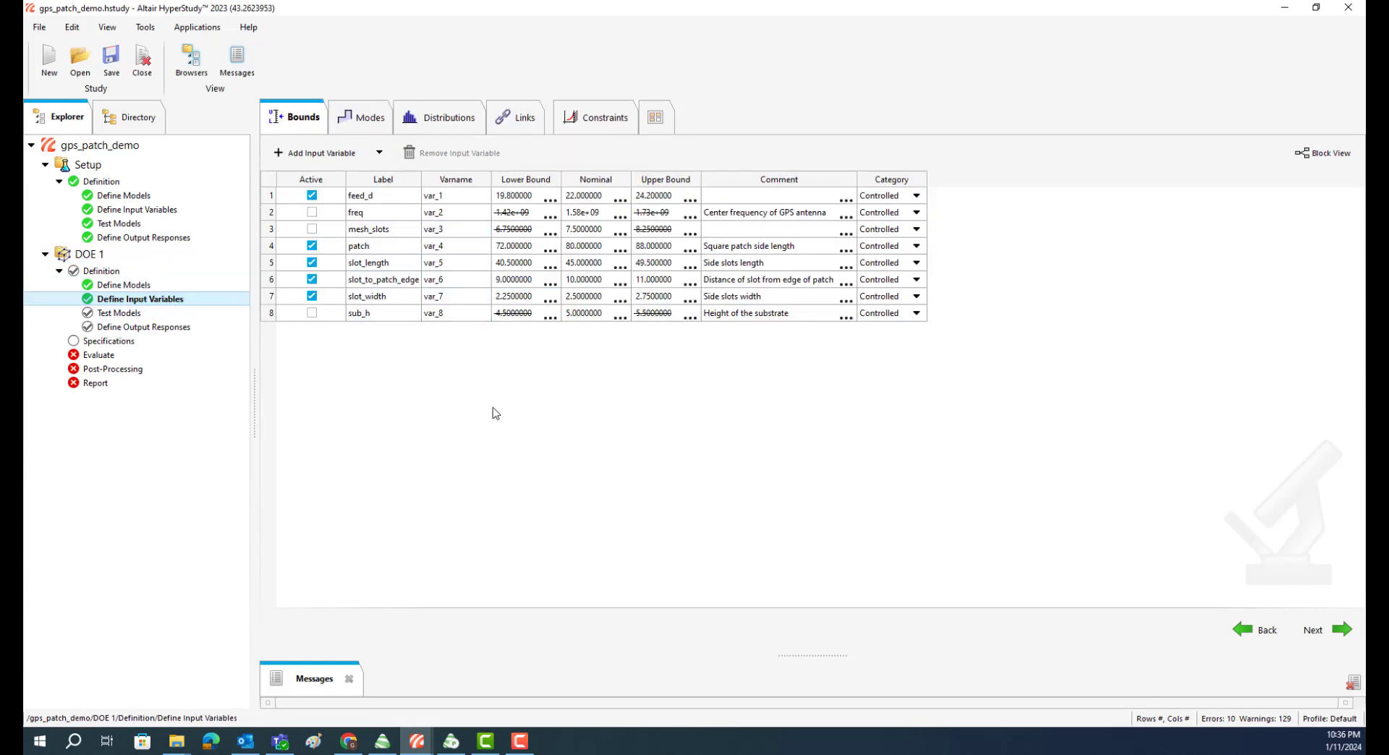
left_click(145, 327)
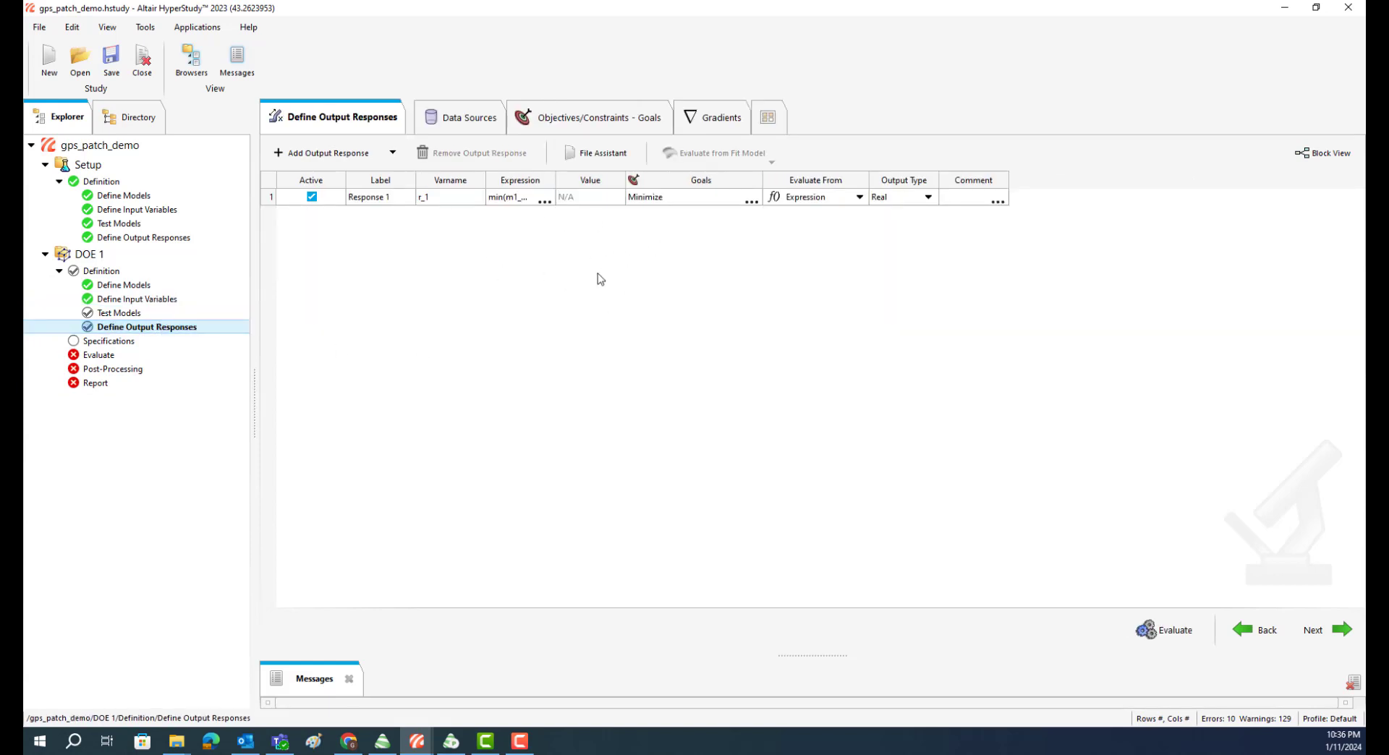
Set the number of runs to 50 for DOE 1's Modified Extensible Lattice Sequence and apply the specification
left_click(132, 346)
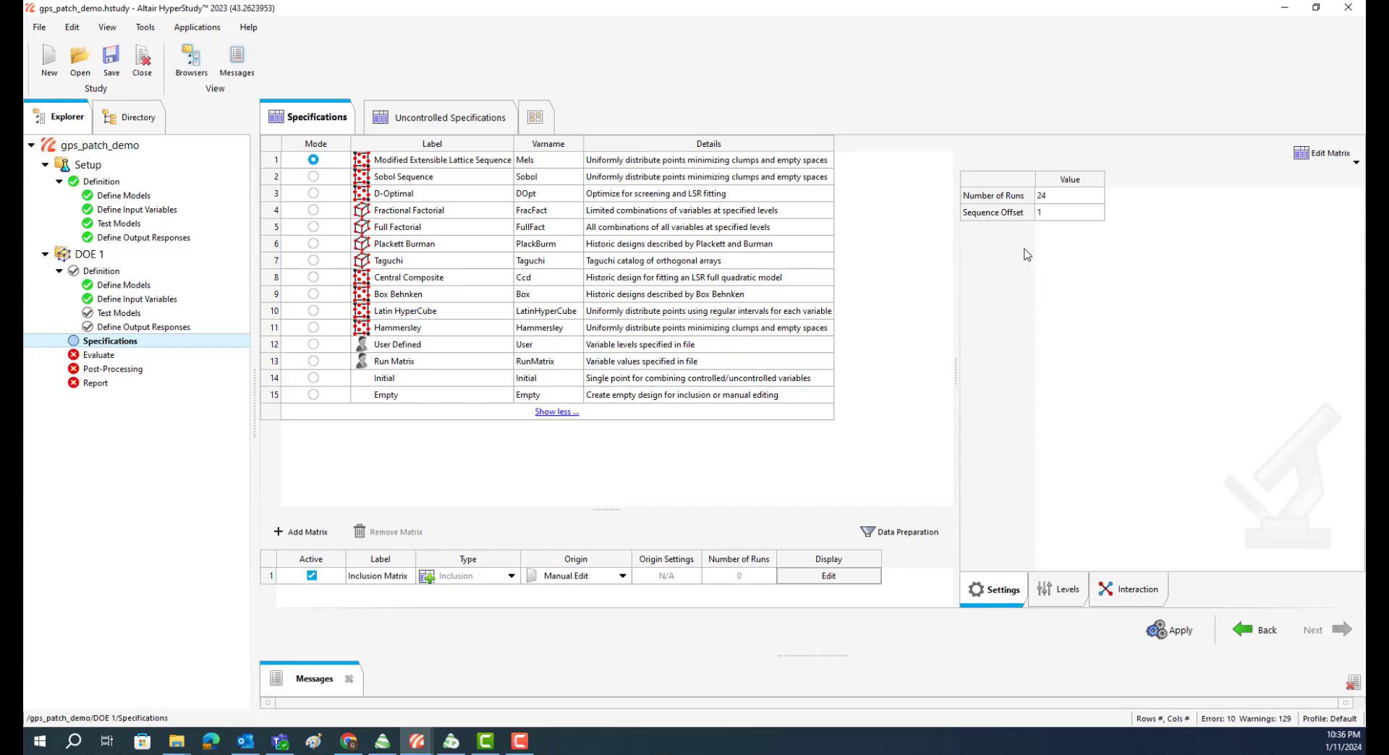
mouse_move(1056, 201)
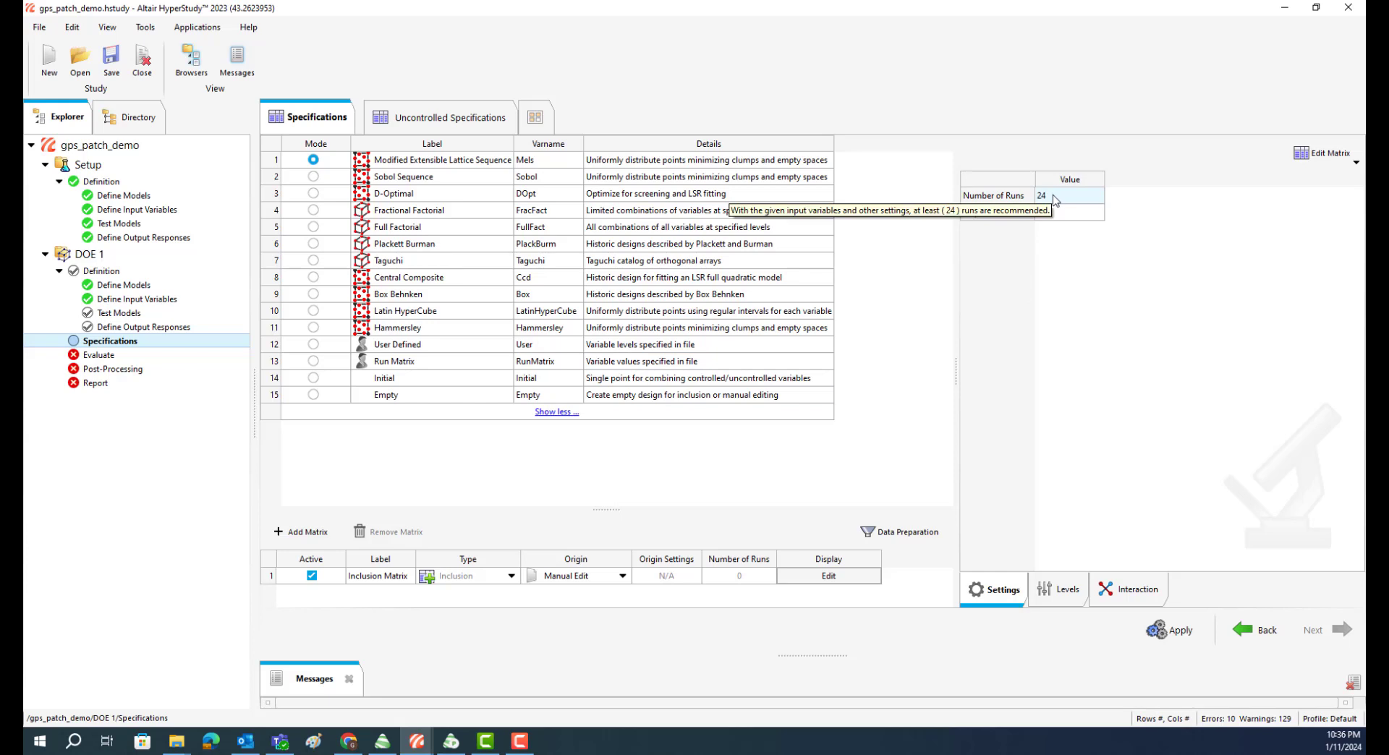
double_click(1054, 196)
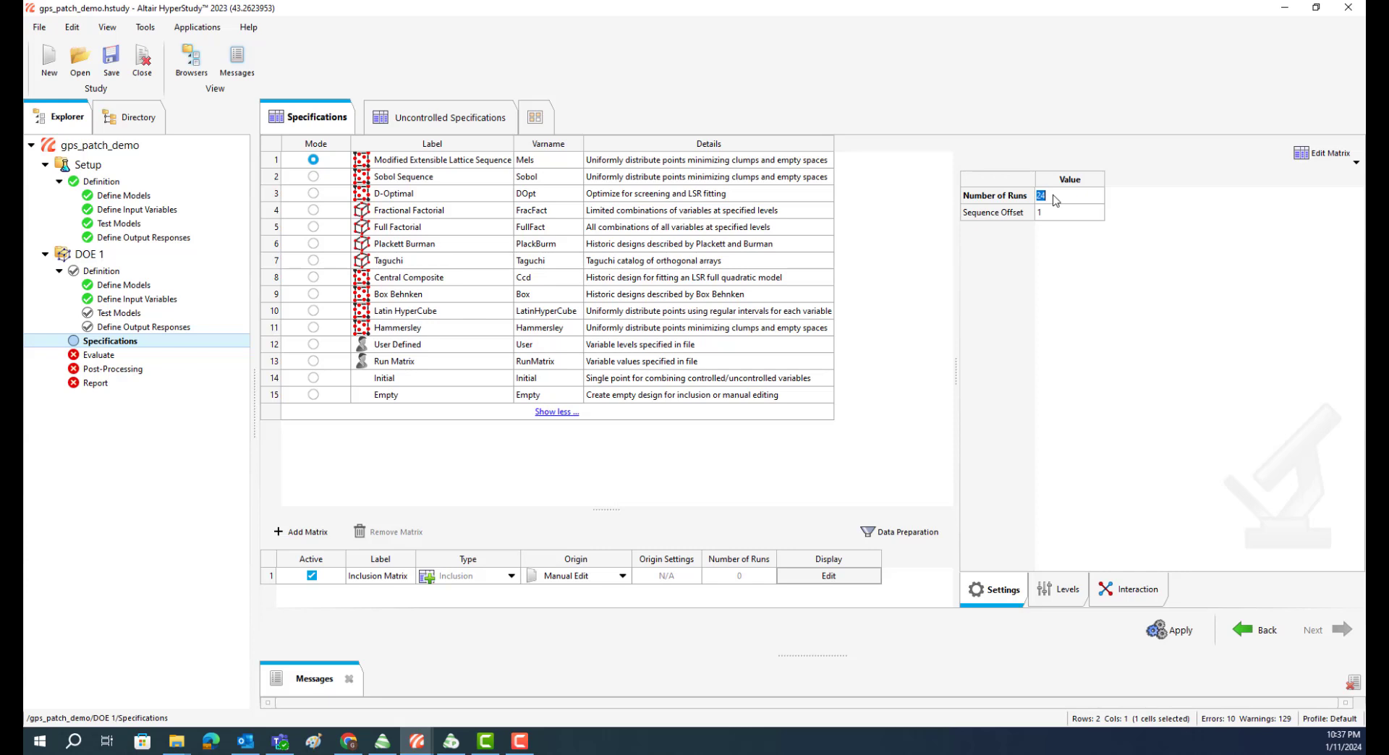
left_click(1054, 195)
key("BackSpace")
key("BackSpace")
type("50")
left_click(1174, 634)
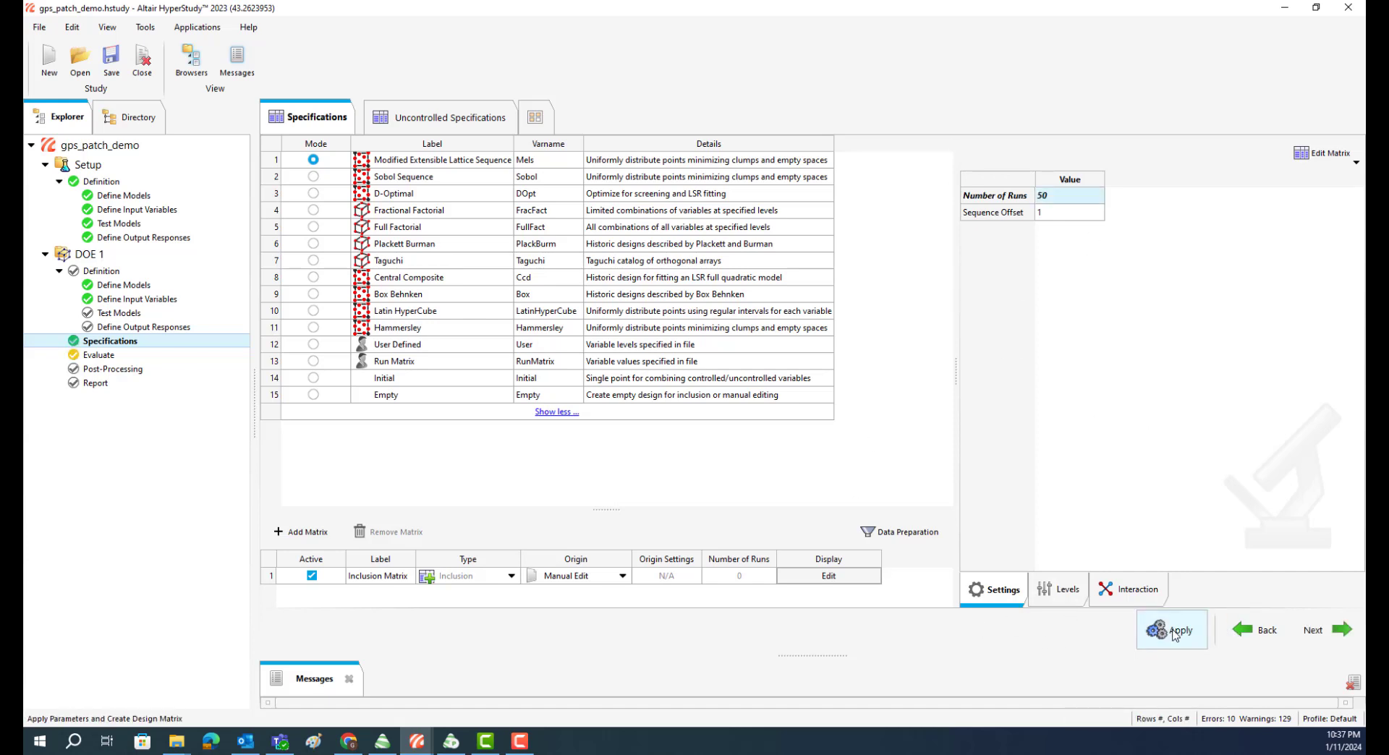
Evaluate all of DOE 1's run tasks and open its post-processing results
left_click(1315, 633)
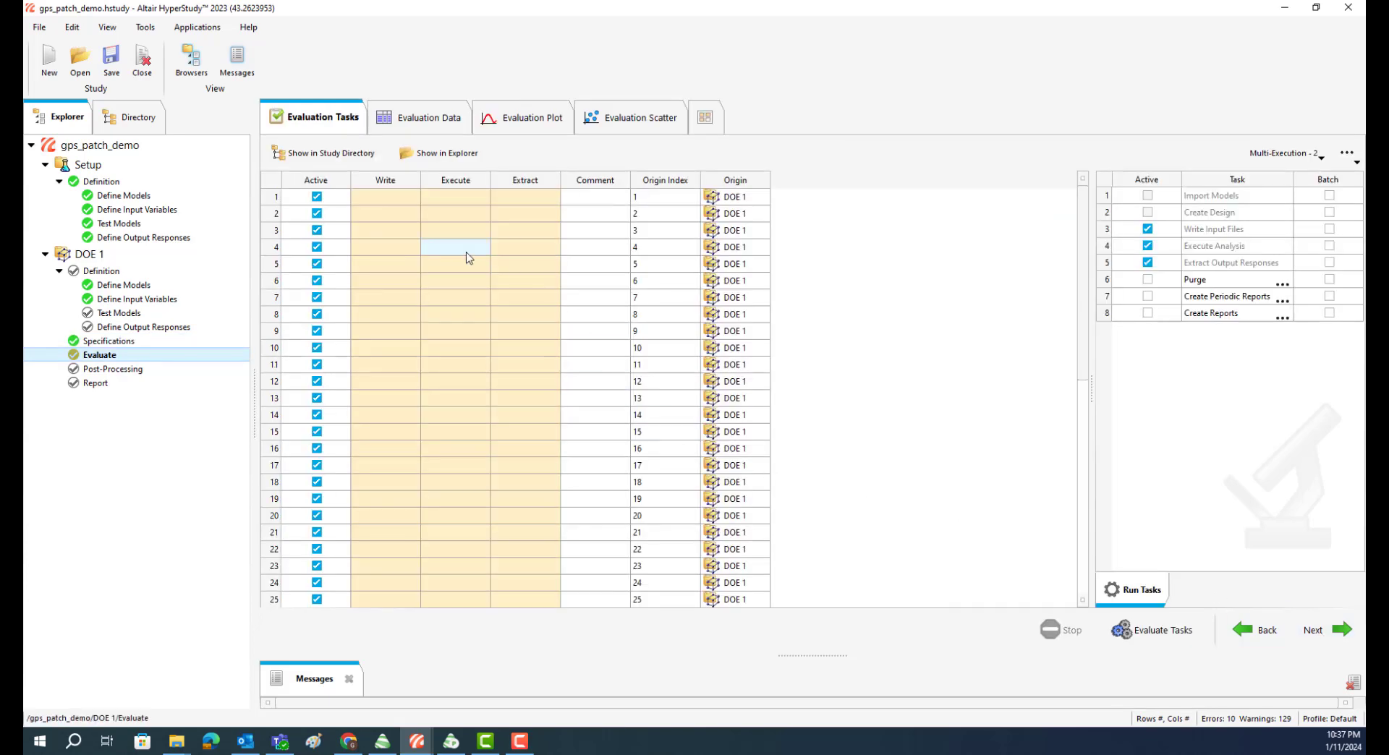
scroll(463, 260, "down", 5)
scroll(462, 264, "up", 5)
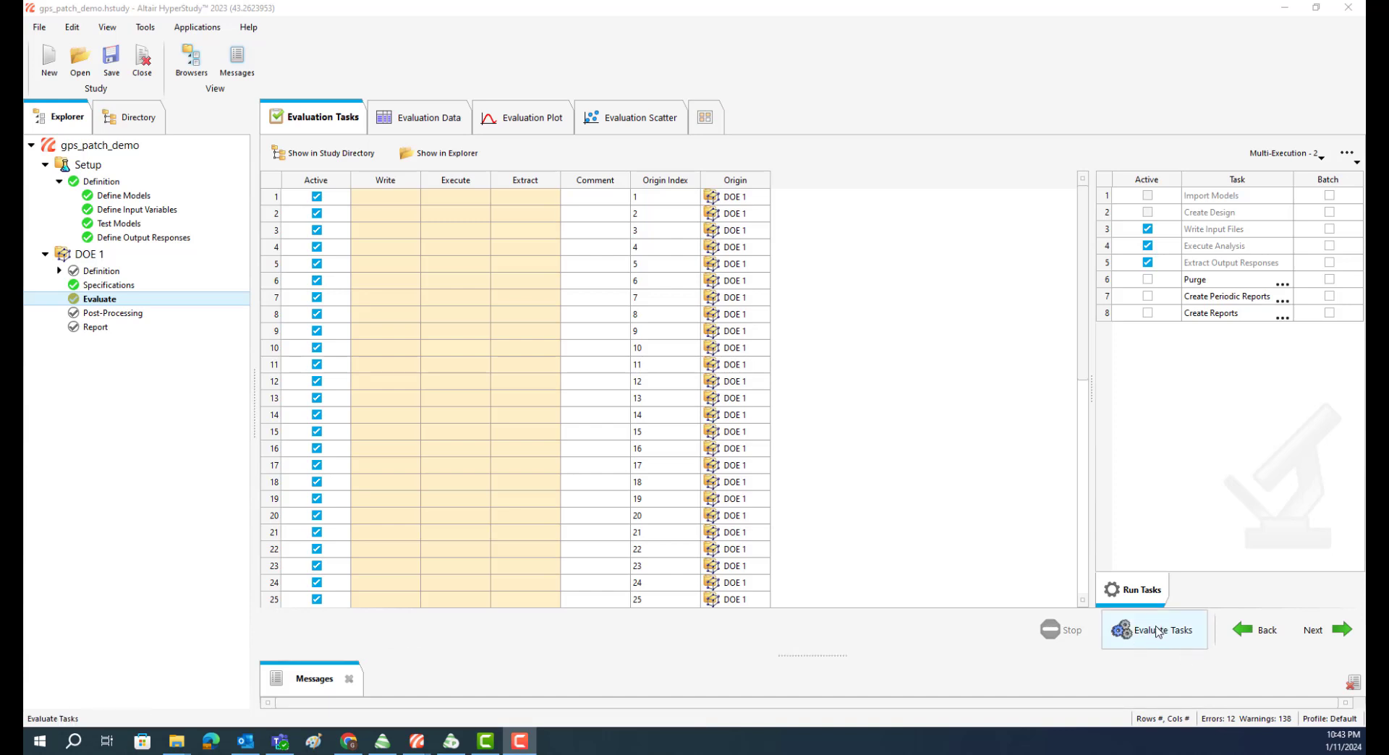
left_click(1158, 631)
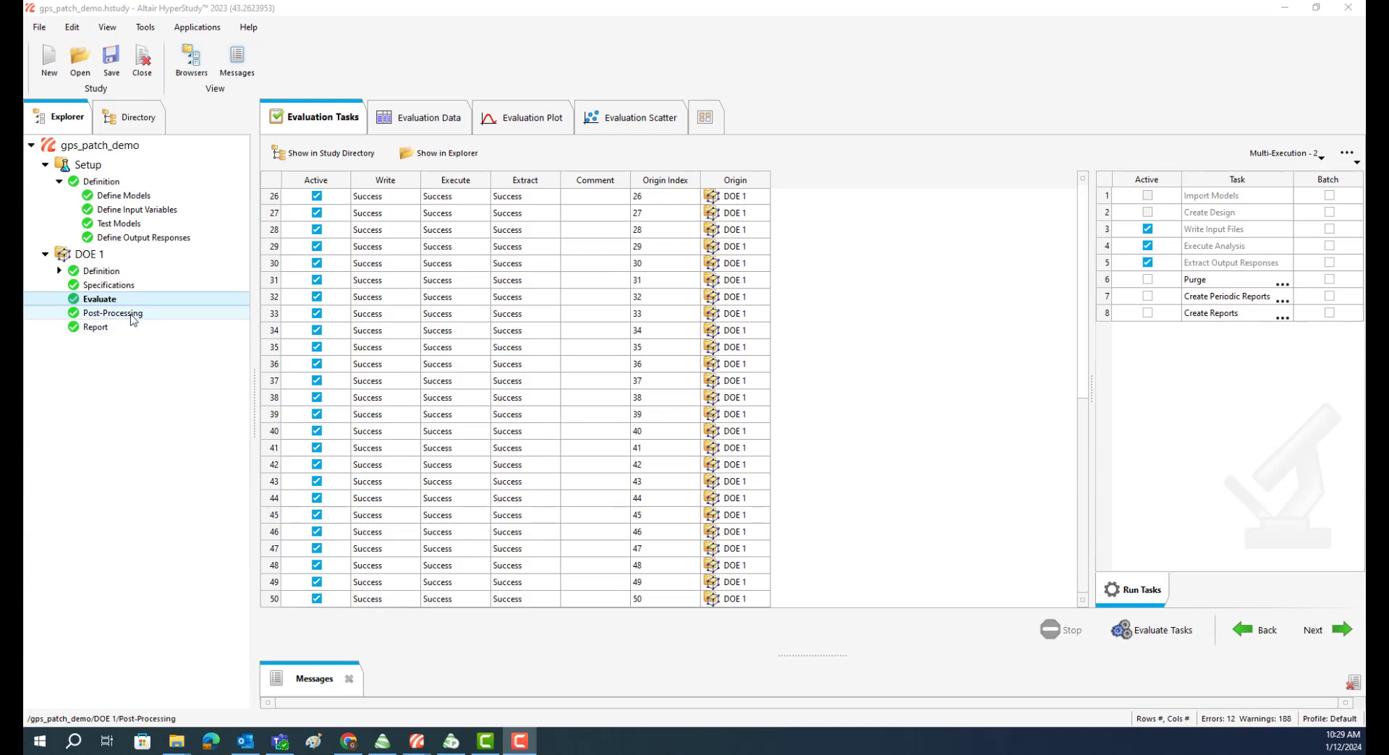
left_click(116, 313)
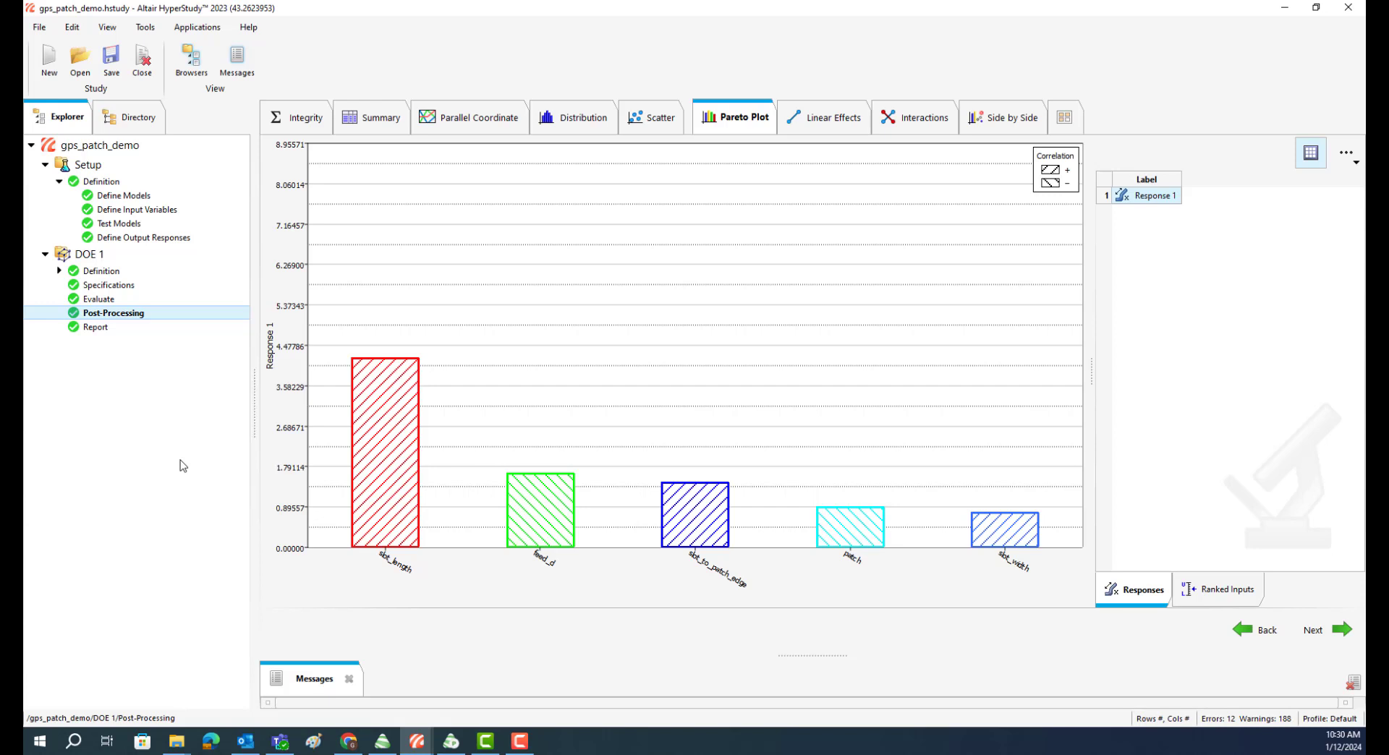
Add a Fit Existing Data approach labelled Fit 1 to the study, taking its definition from Setup
right_click(106, 391)
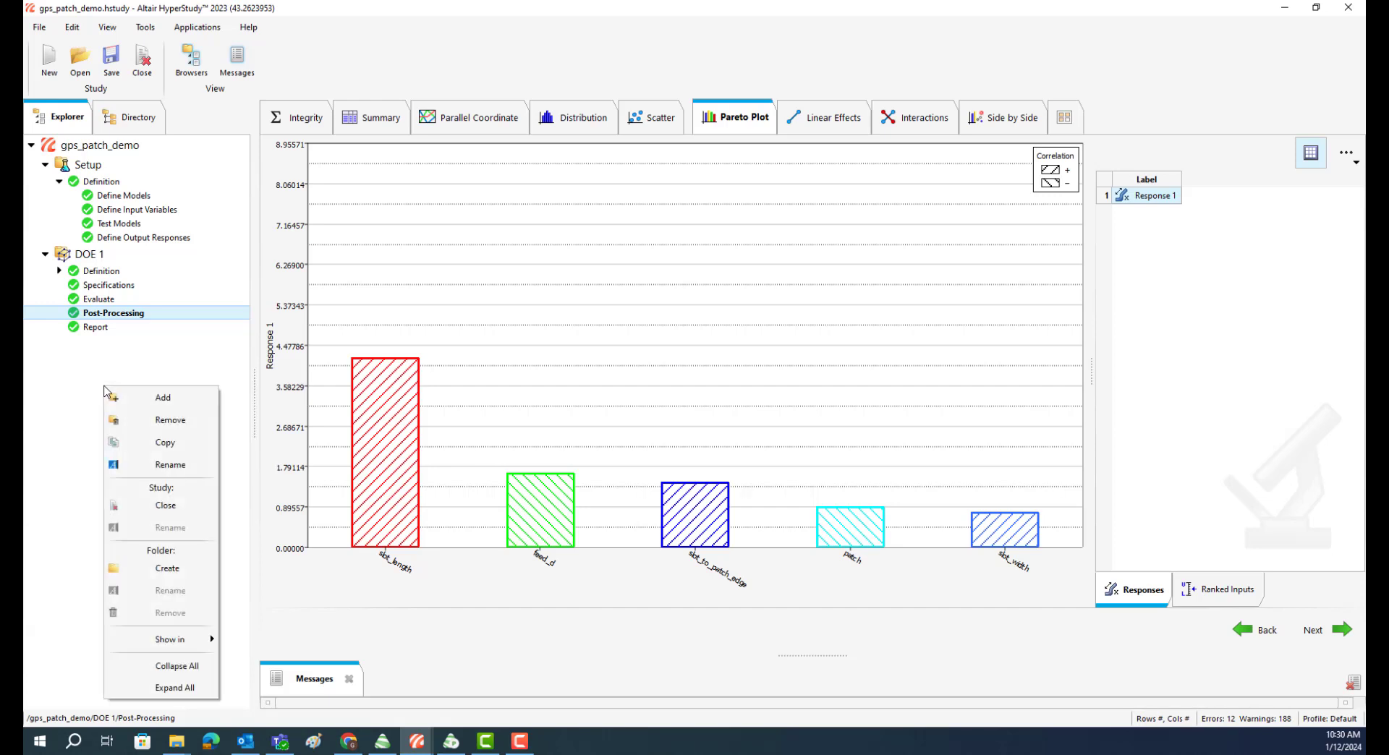
left_click(157, 400)
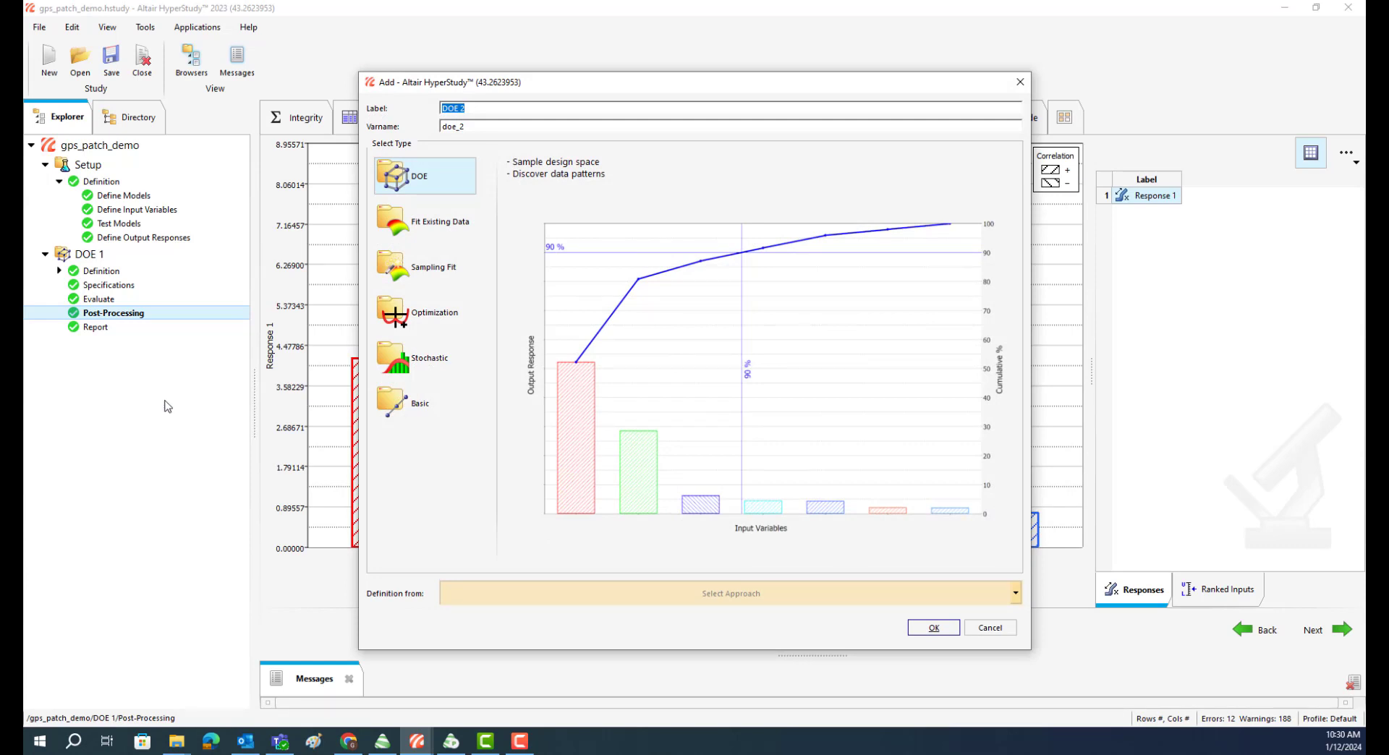
left_click(439, 225)
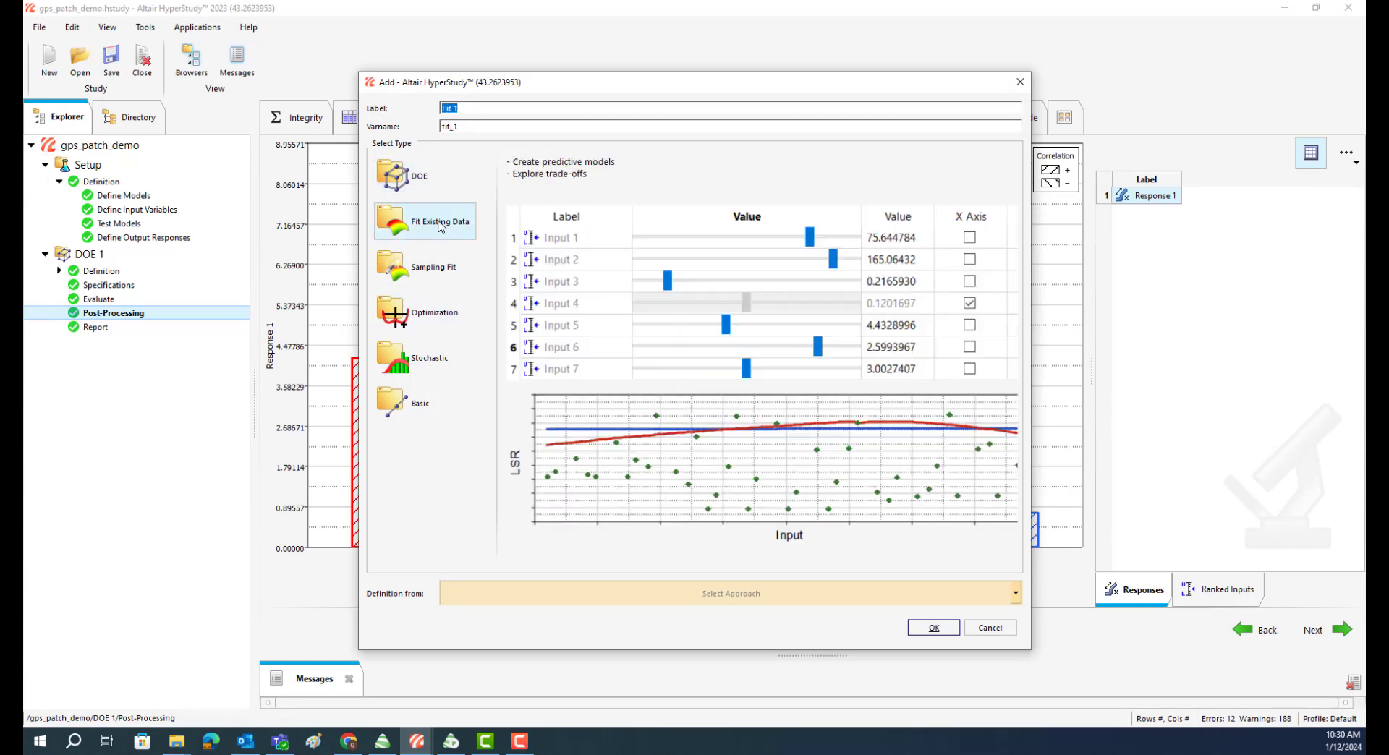
left_click(772, 604)
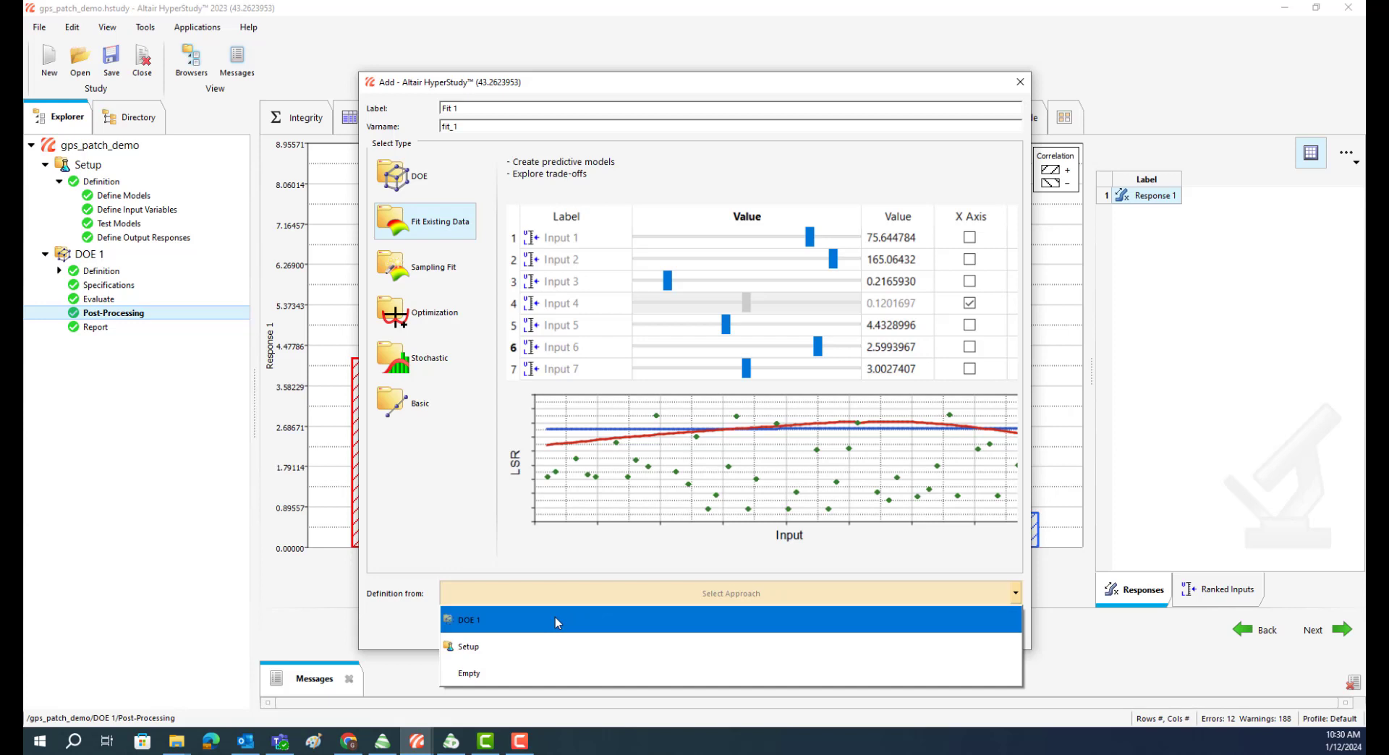
left_click(506, 647)
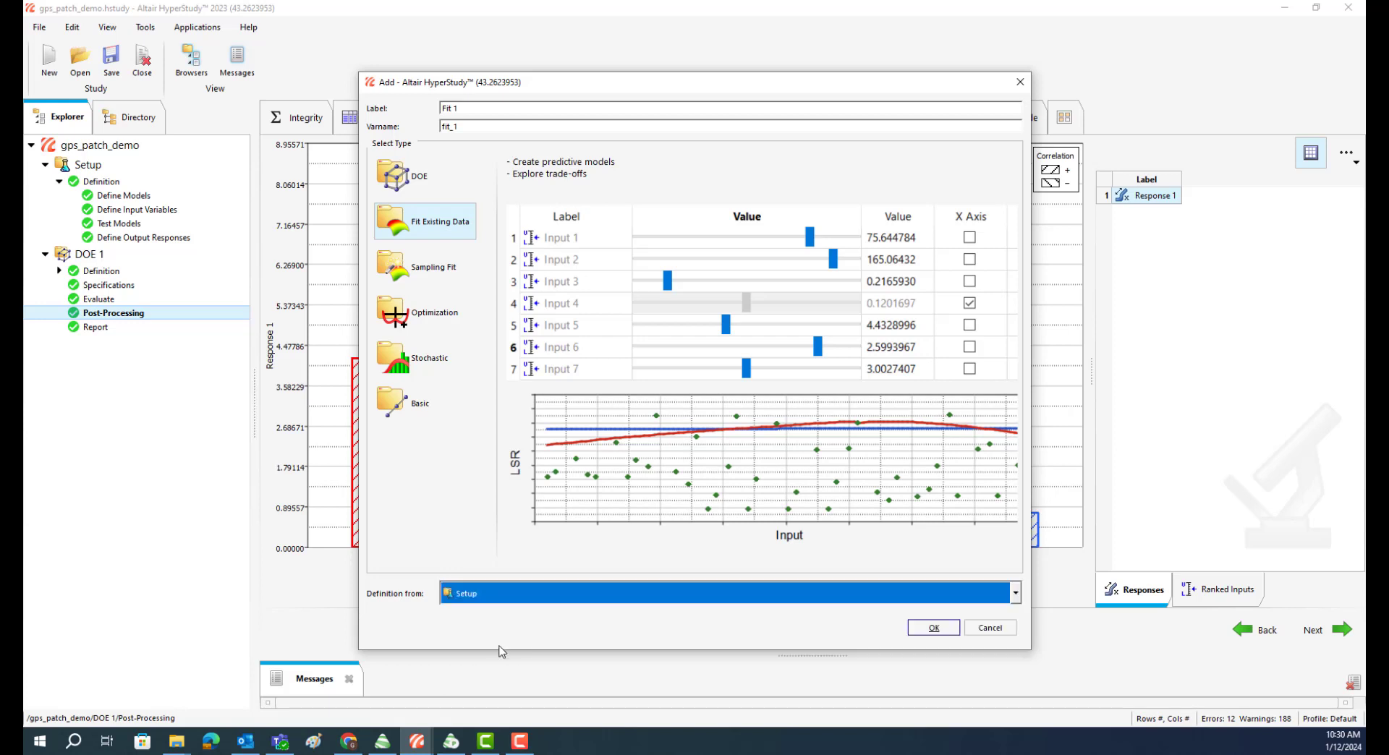
left_click(933, 628)
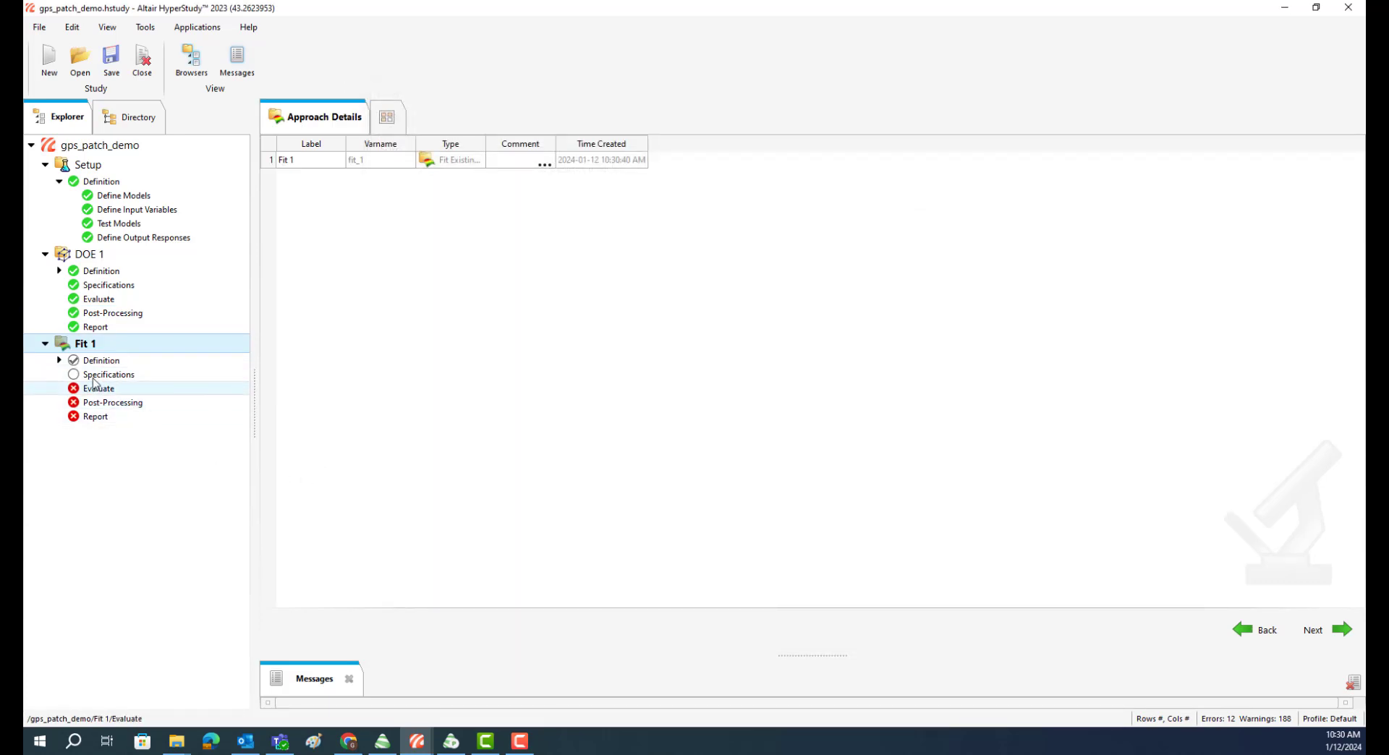
Review the models and input variables in Fit 1's definition
left_click(60, 361)
left_click(130, 375)
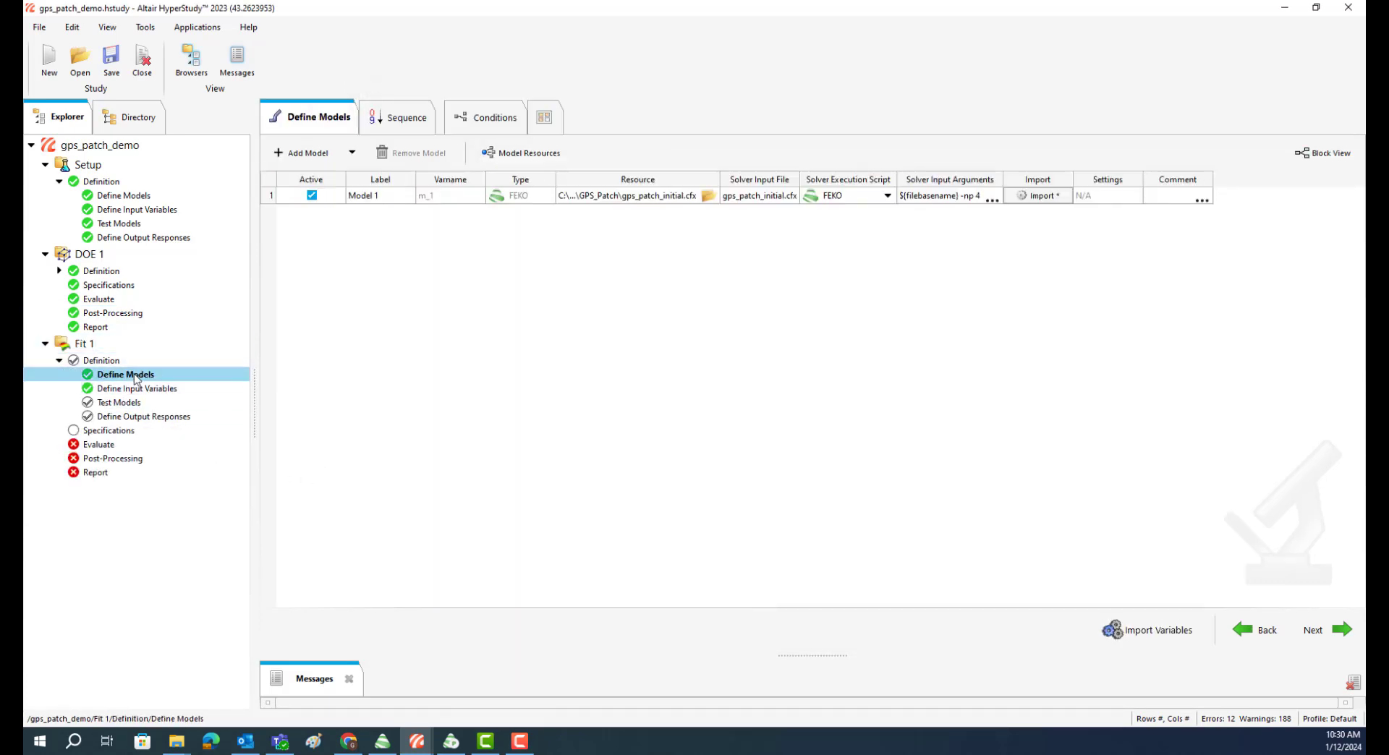
key("Down")
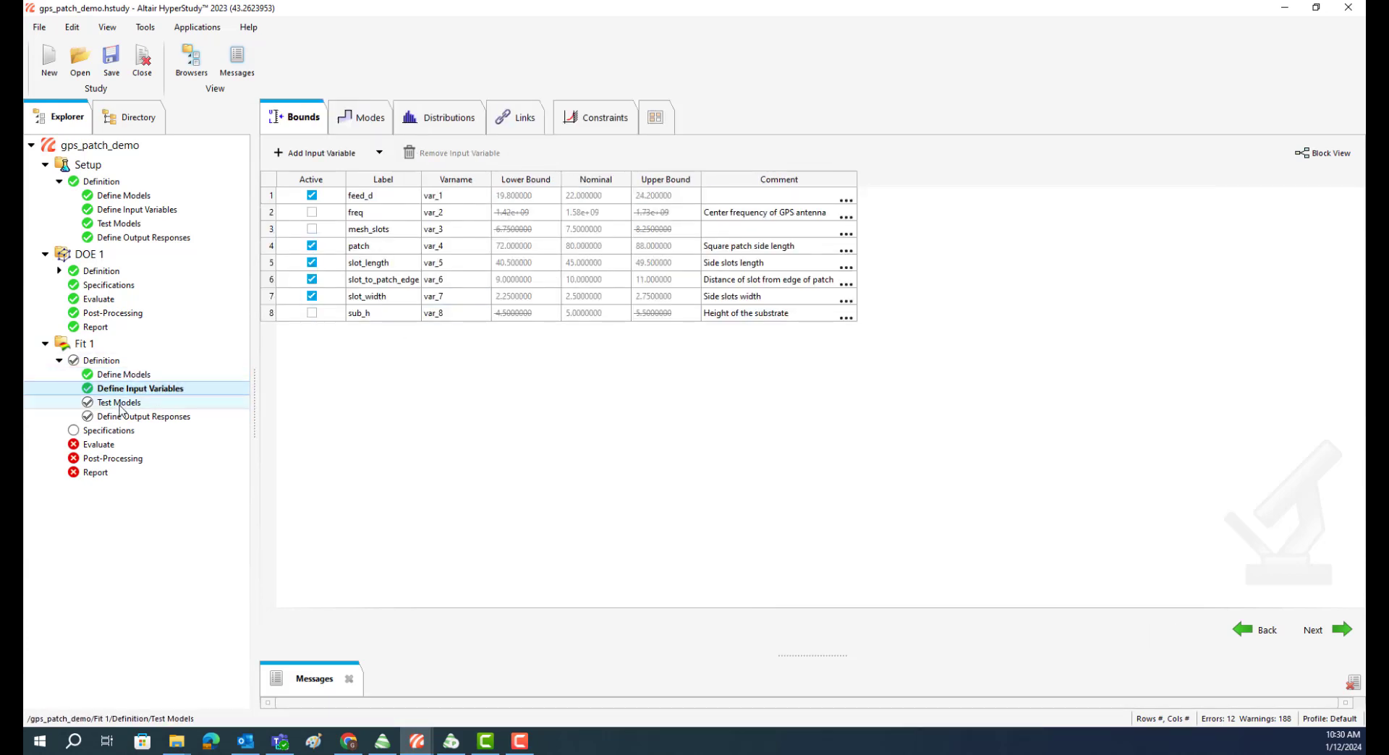
In Fit 1's specifications, use DOE 1 as the origin of the input matrix Matrix 1 and apply the specification
left_click(123, 431)
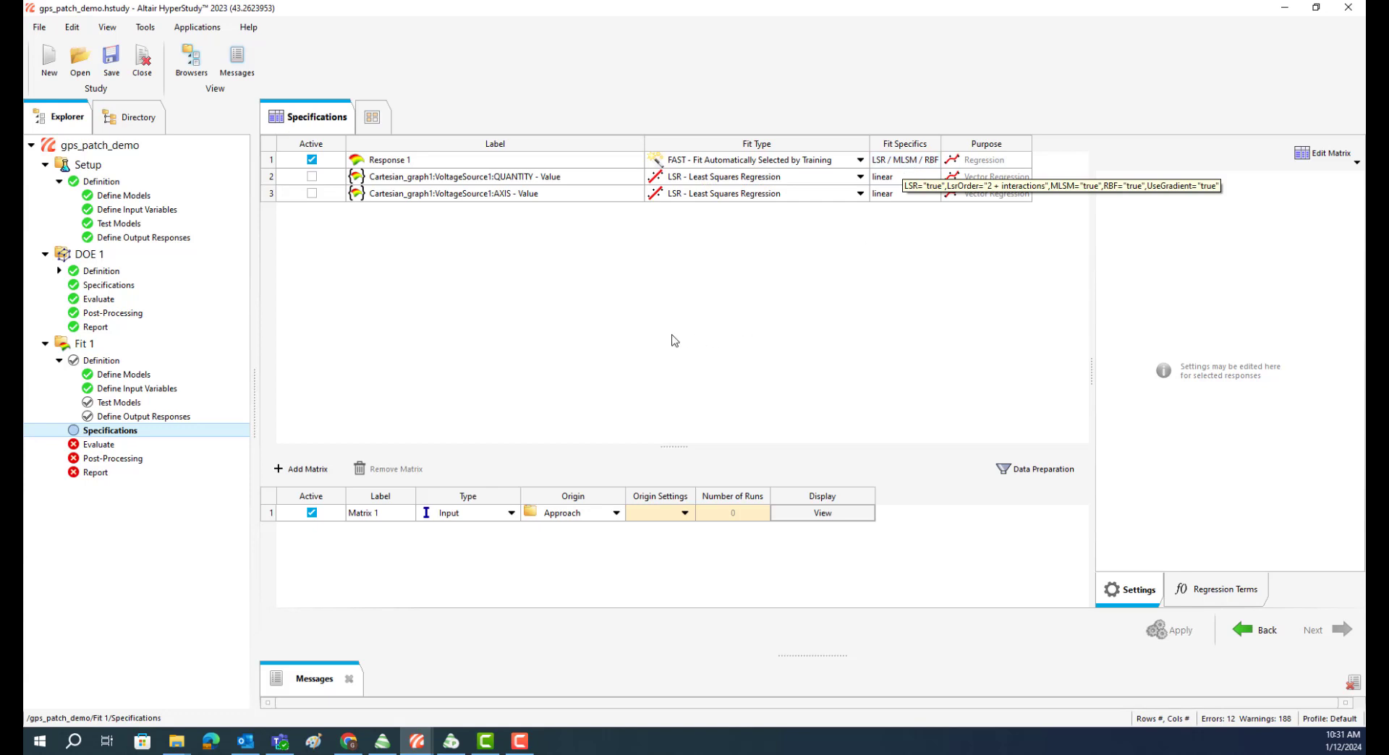
left_click(512, 514)
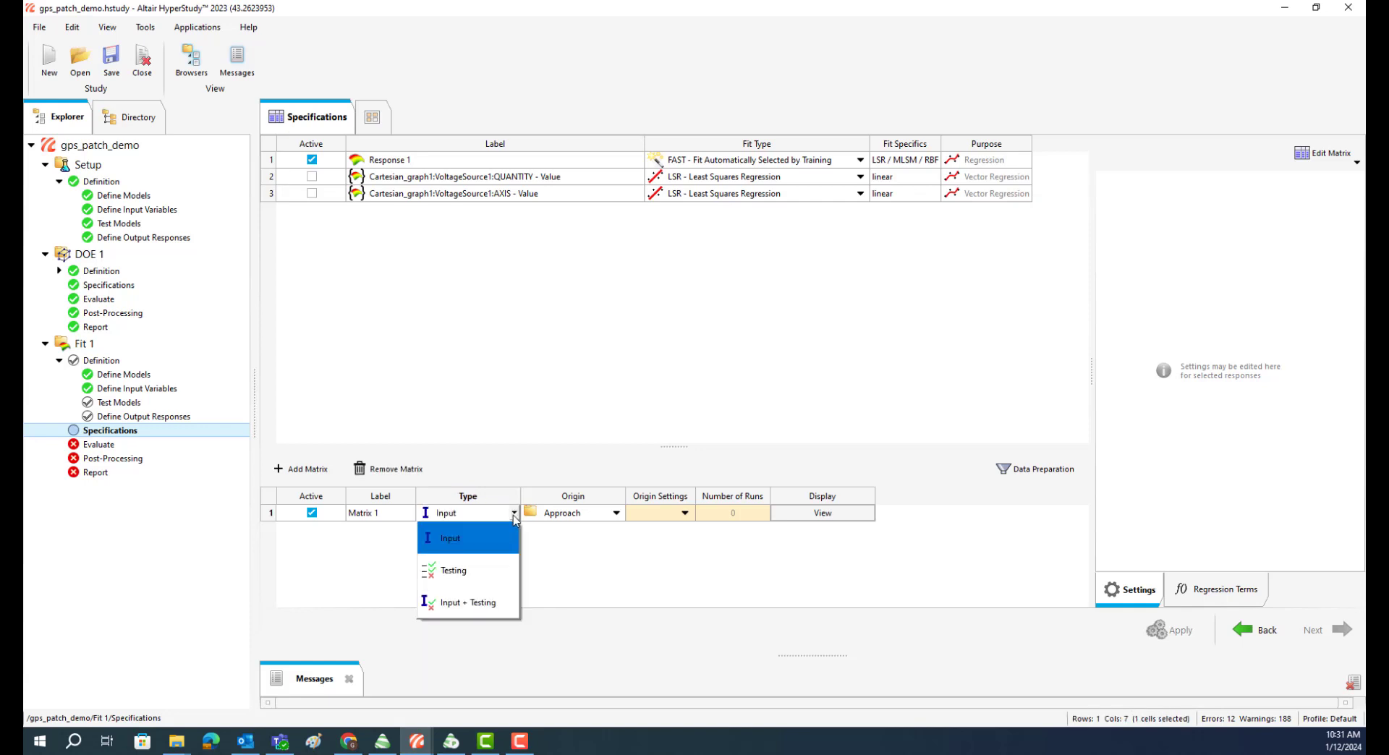
left_click(612, 515)
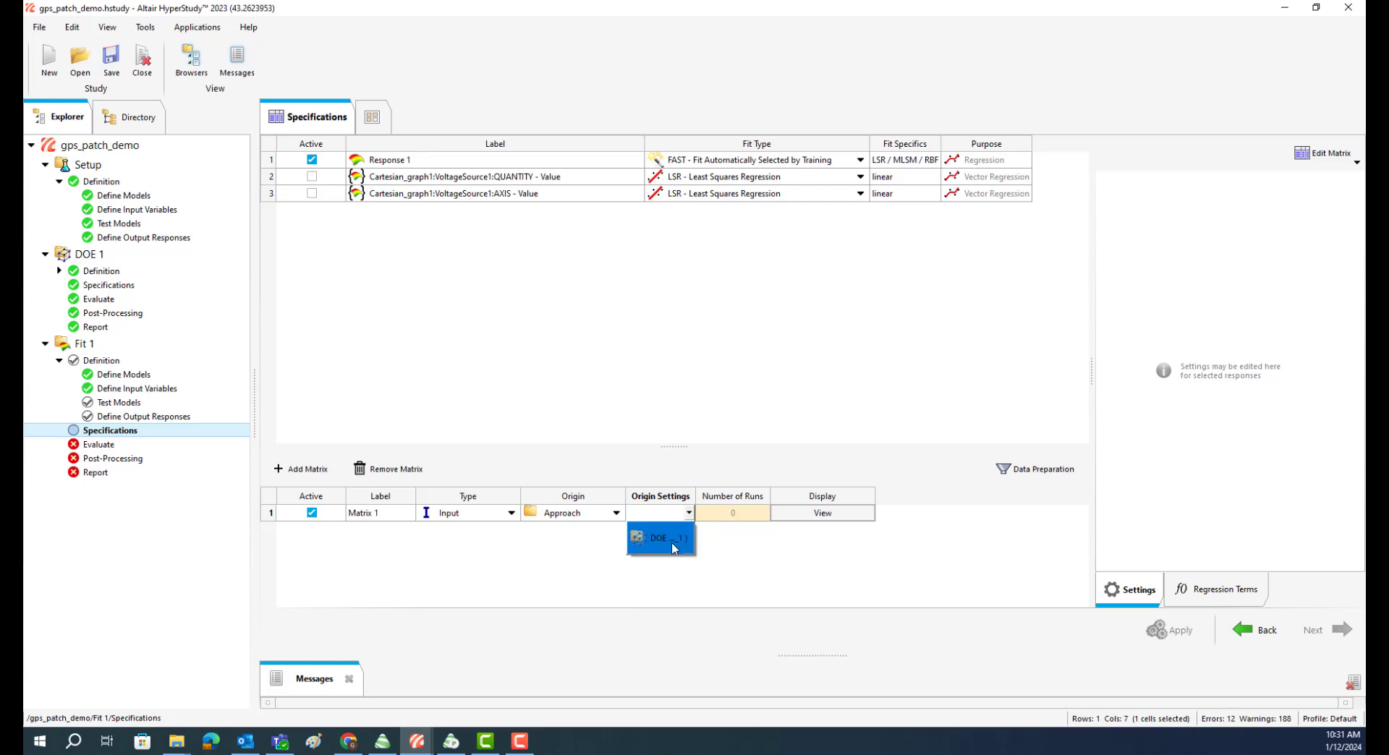
left_click(658, 538)
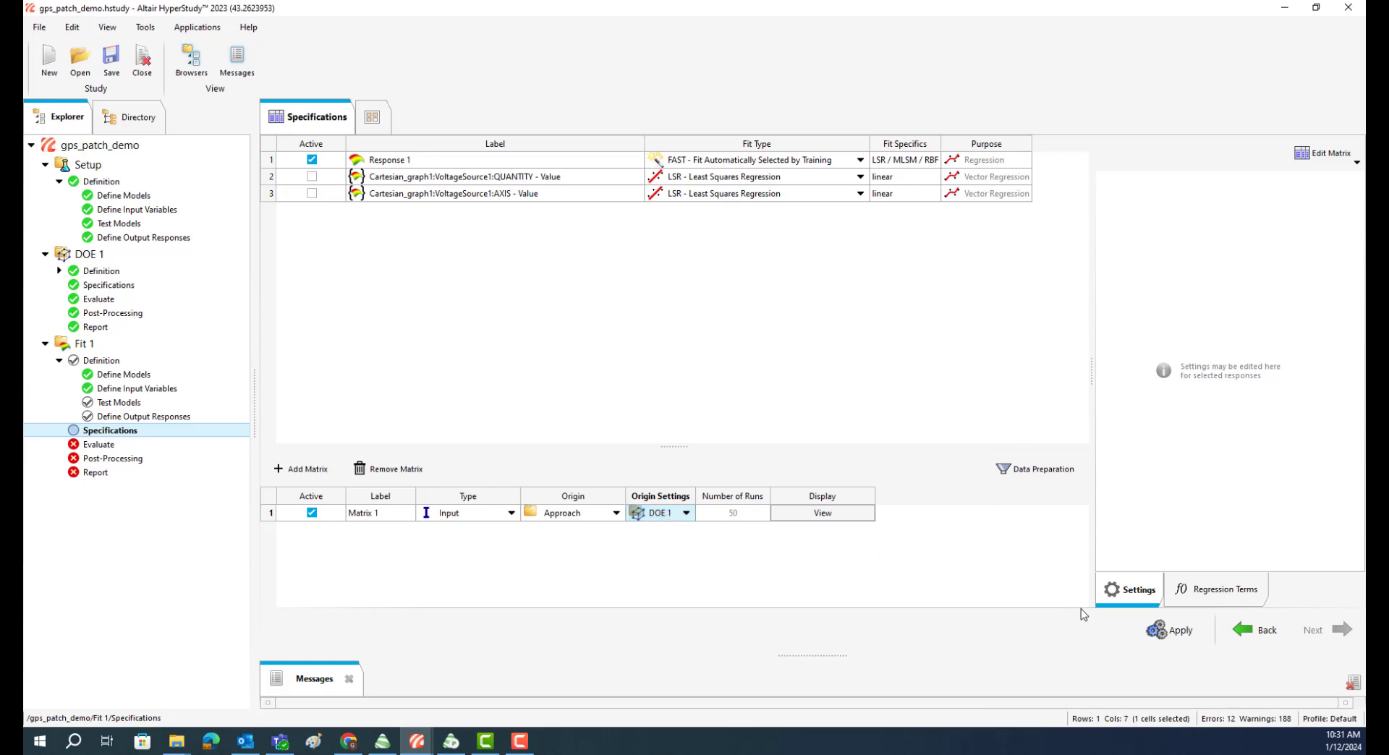
left_click(1170, 631)
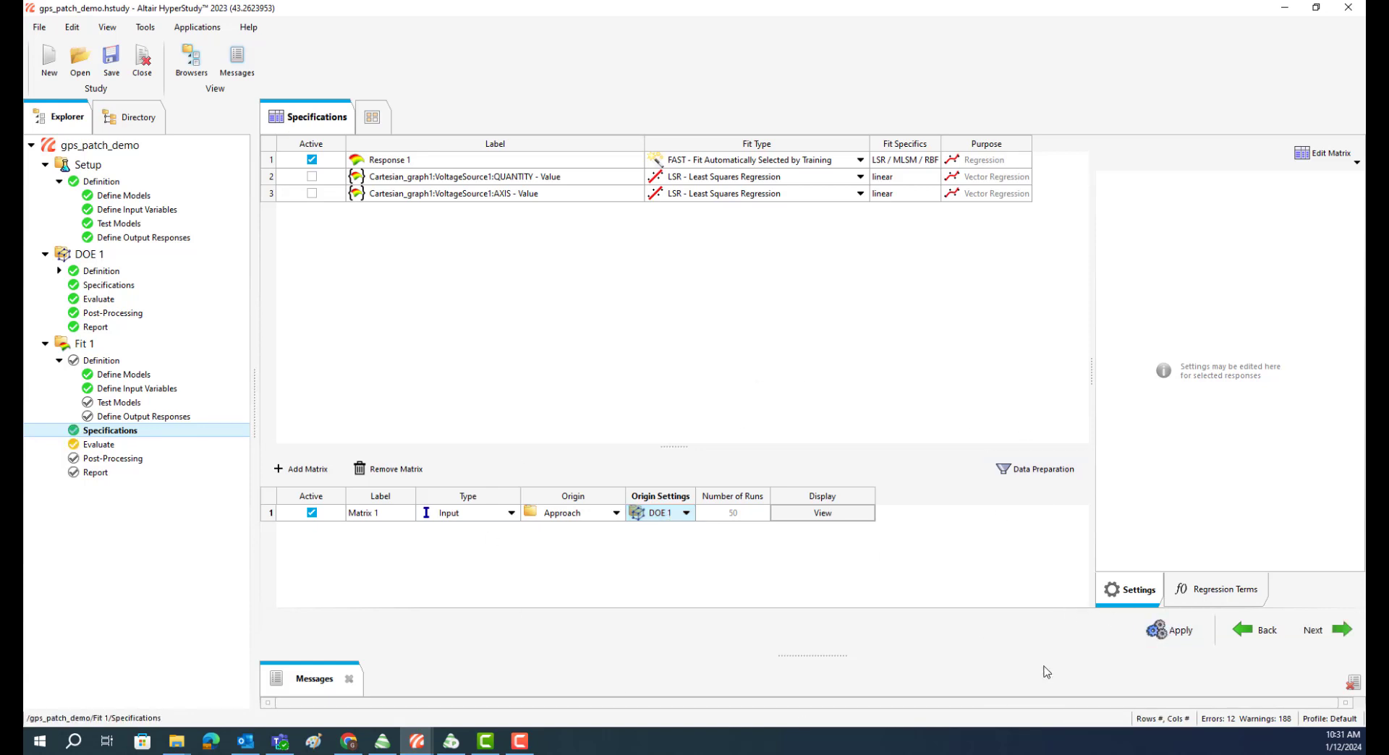
Evaluate Fit 1's tasks and look through its evaluation data, plot and scatter
left_click(1328, 639)
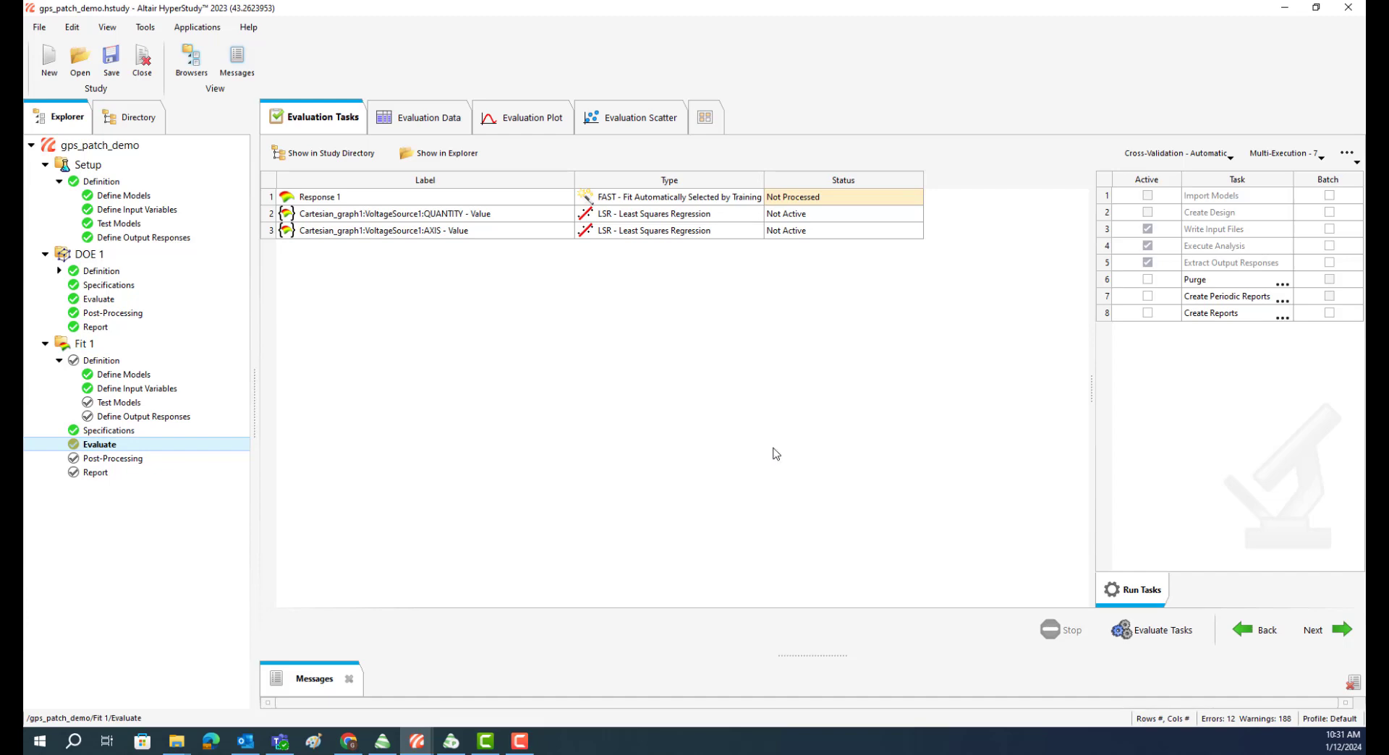
left_click(1158, 641)
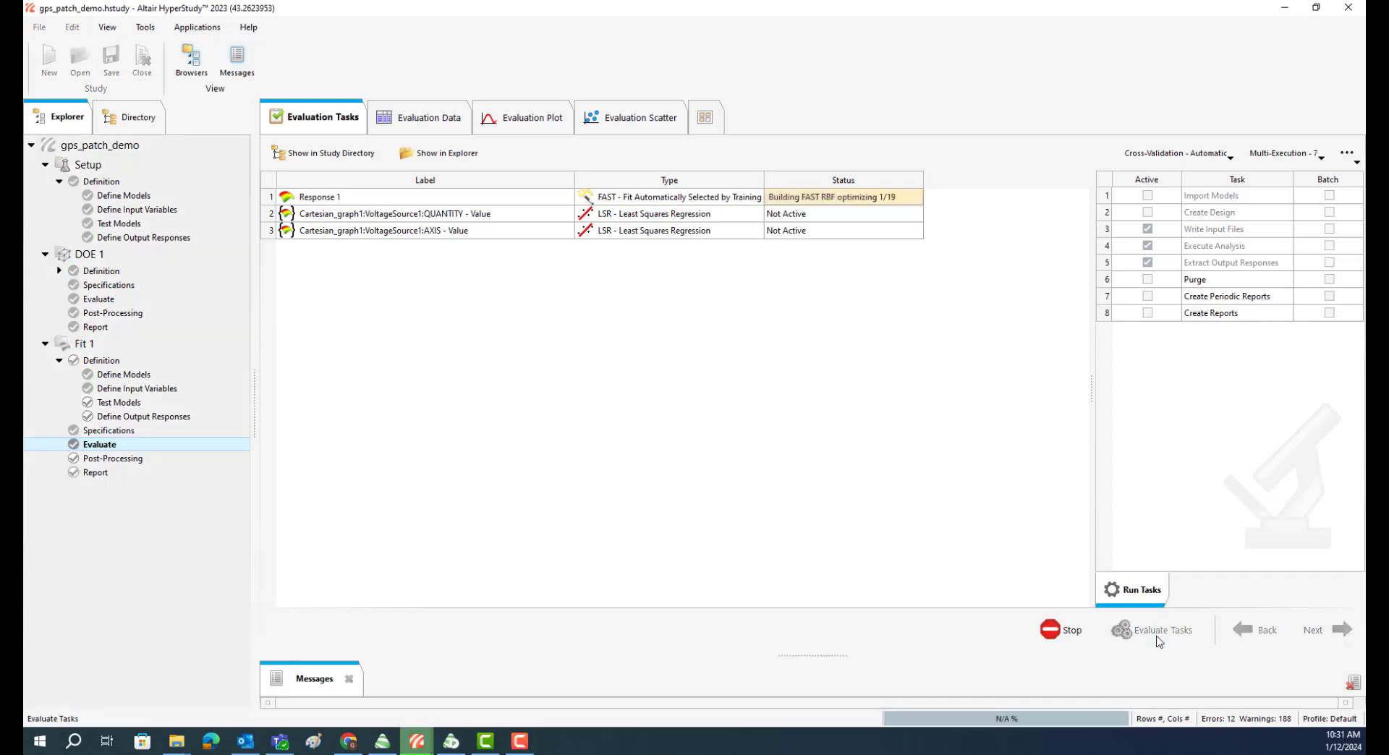
left_click(427, 117)
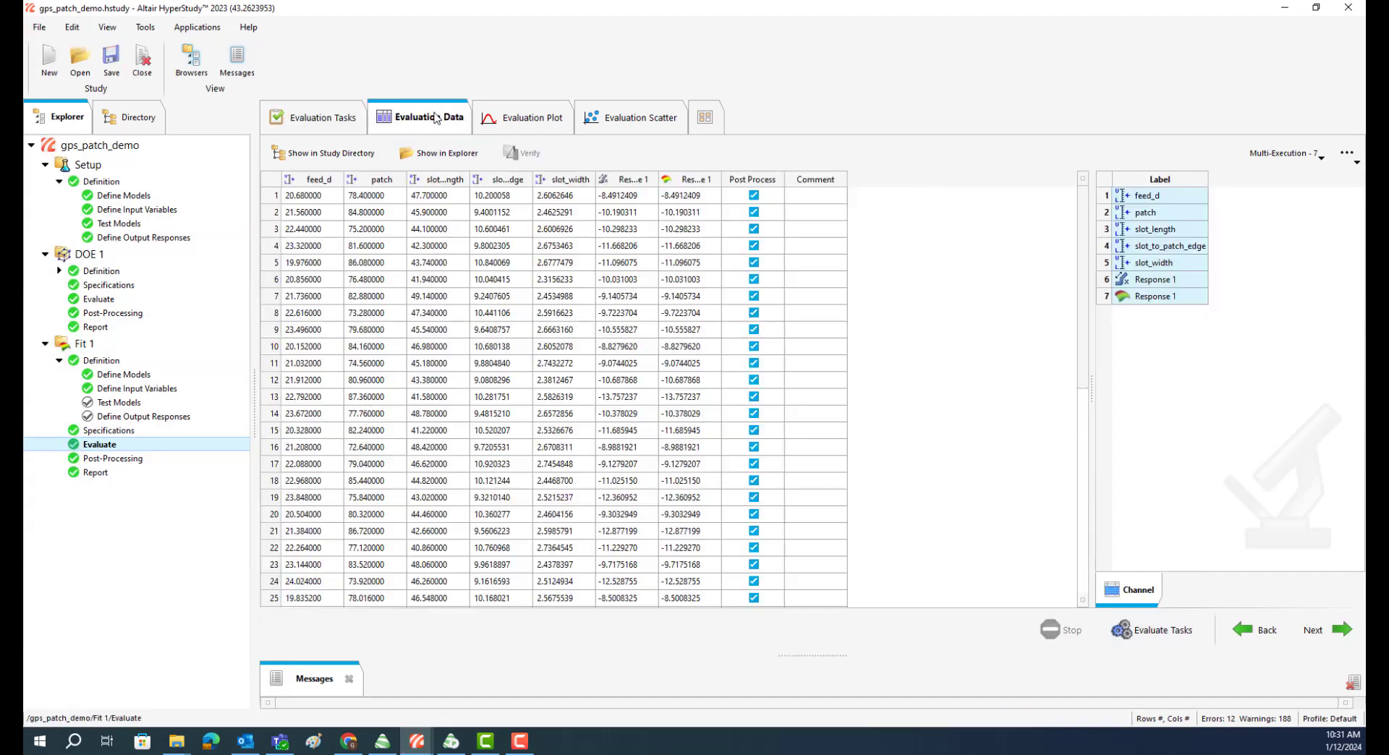
left_click(522, 117)
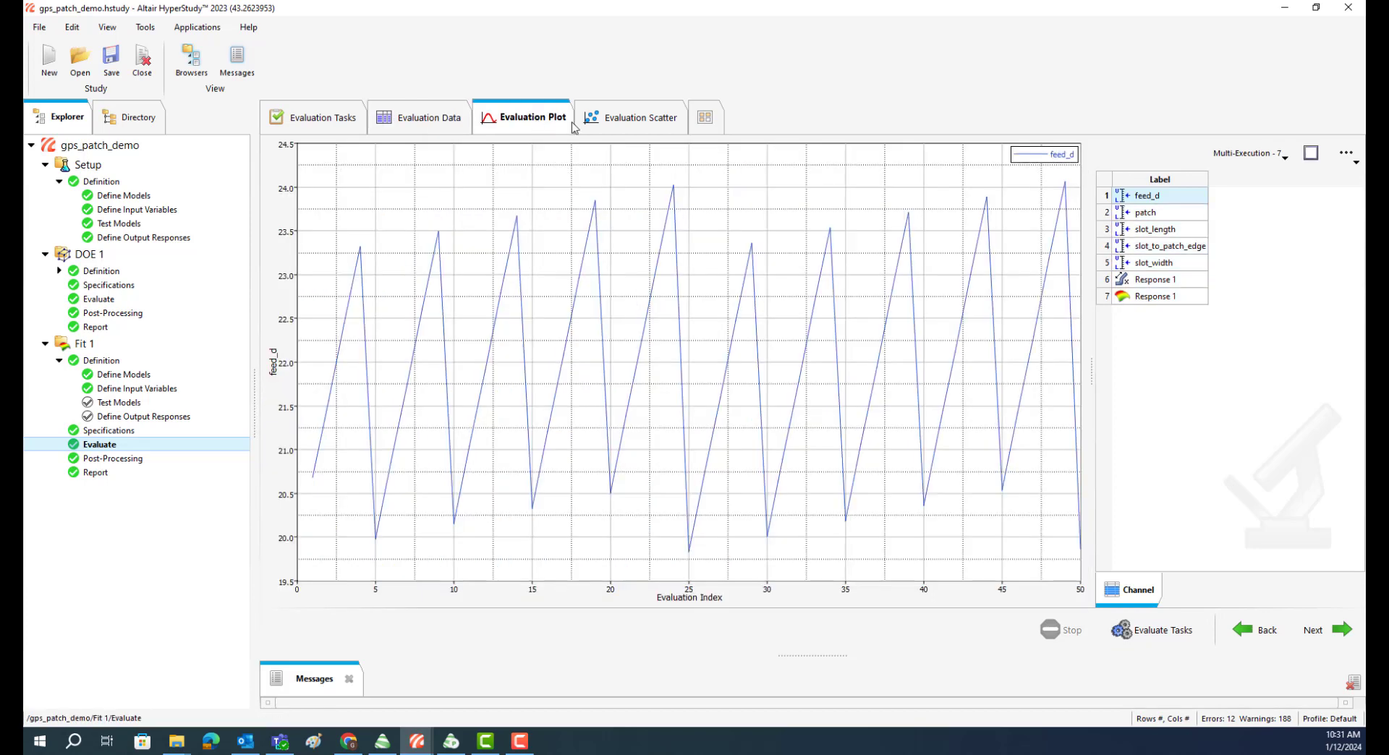
left_click(641, 120)
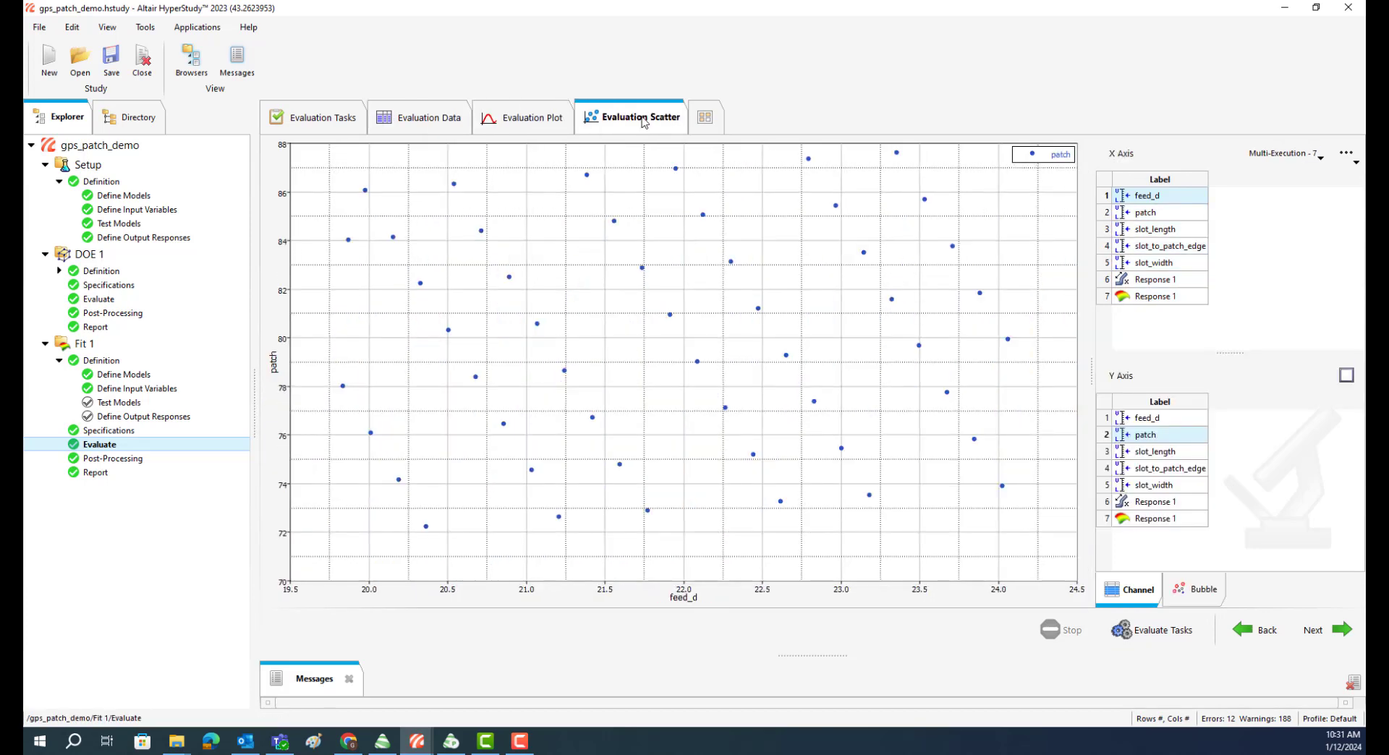
Examine the R² rating of the Response 1 fit in Fit 1's post-processing diagnostics
left_click(113, 458)
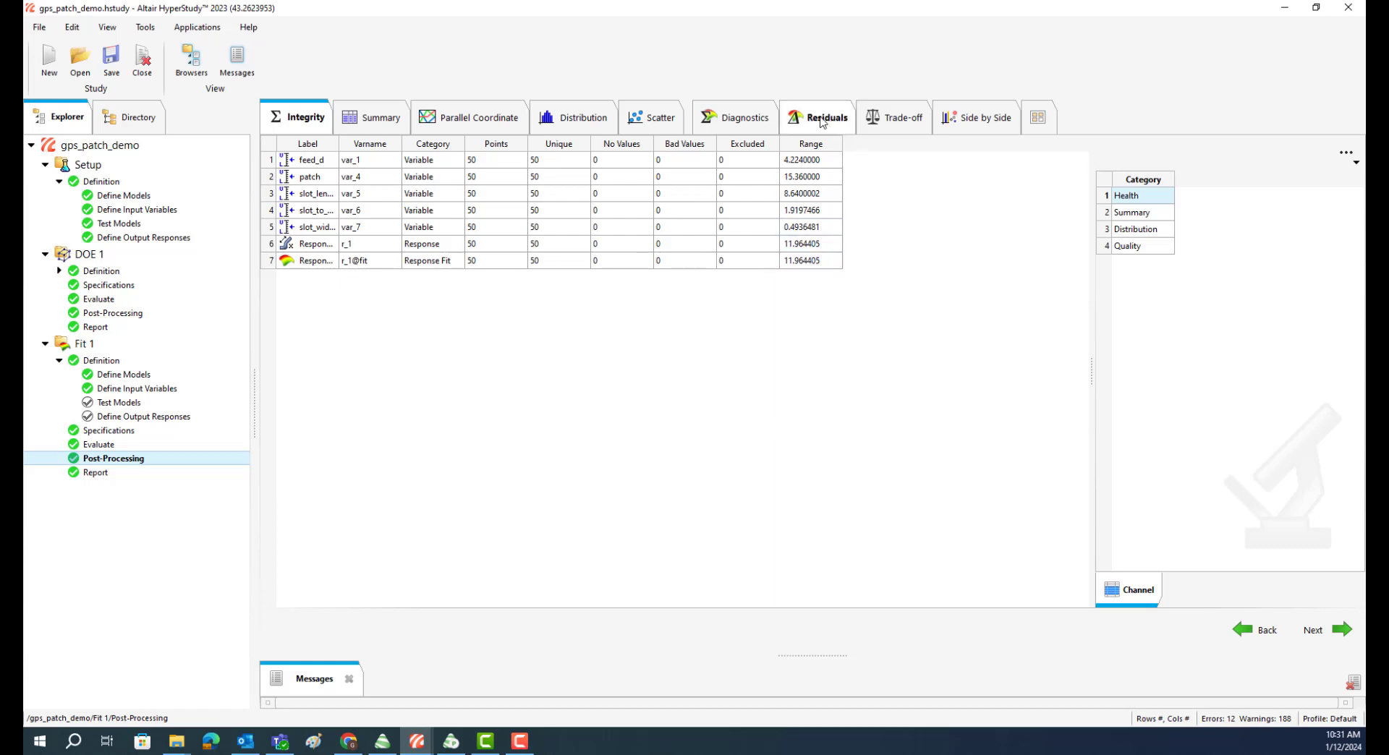
left_click(742, 120)
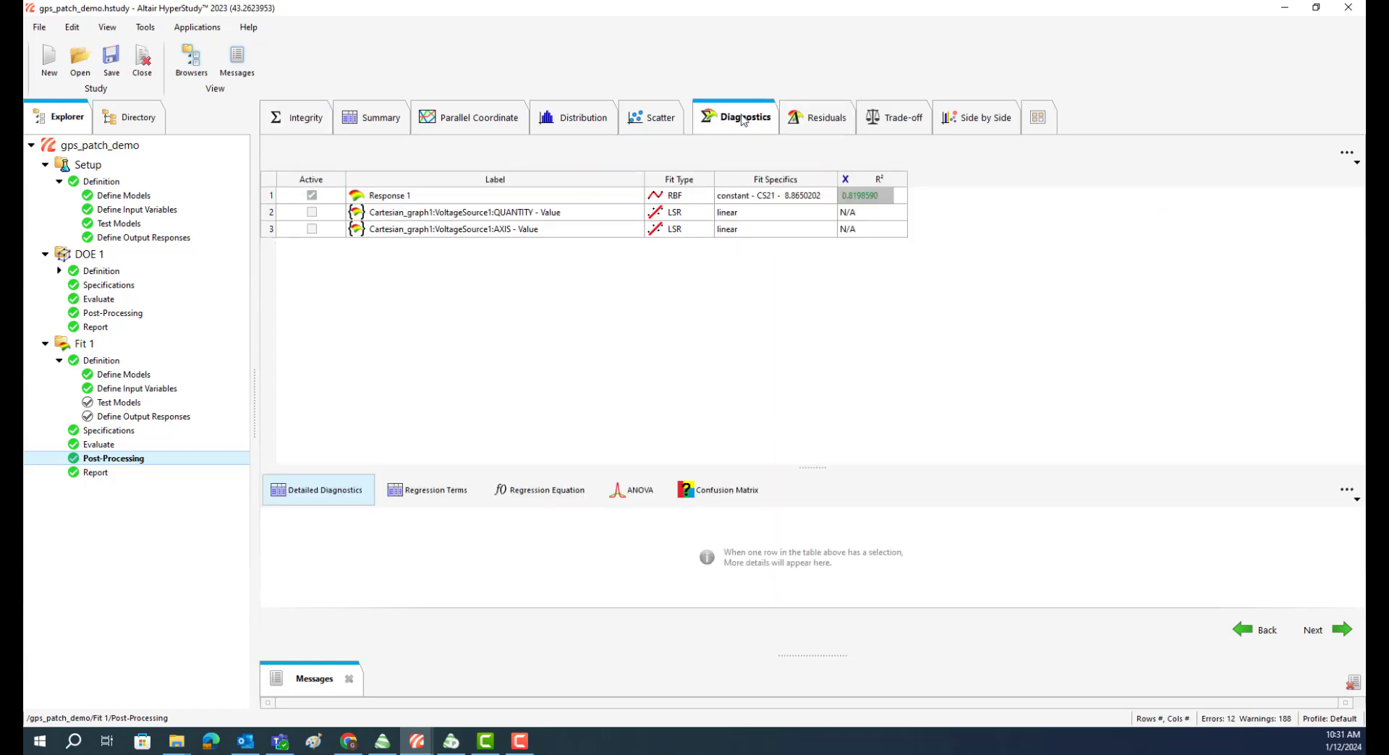
mouse_move(875, 194)
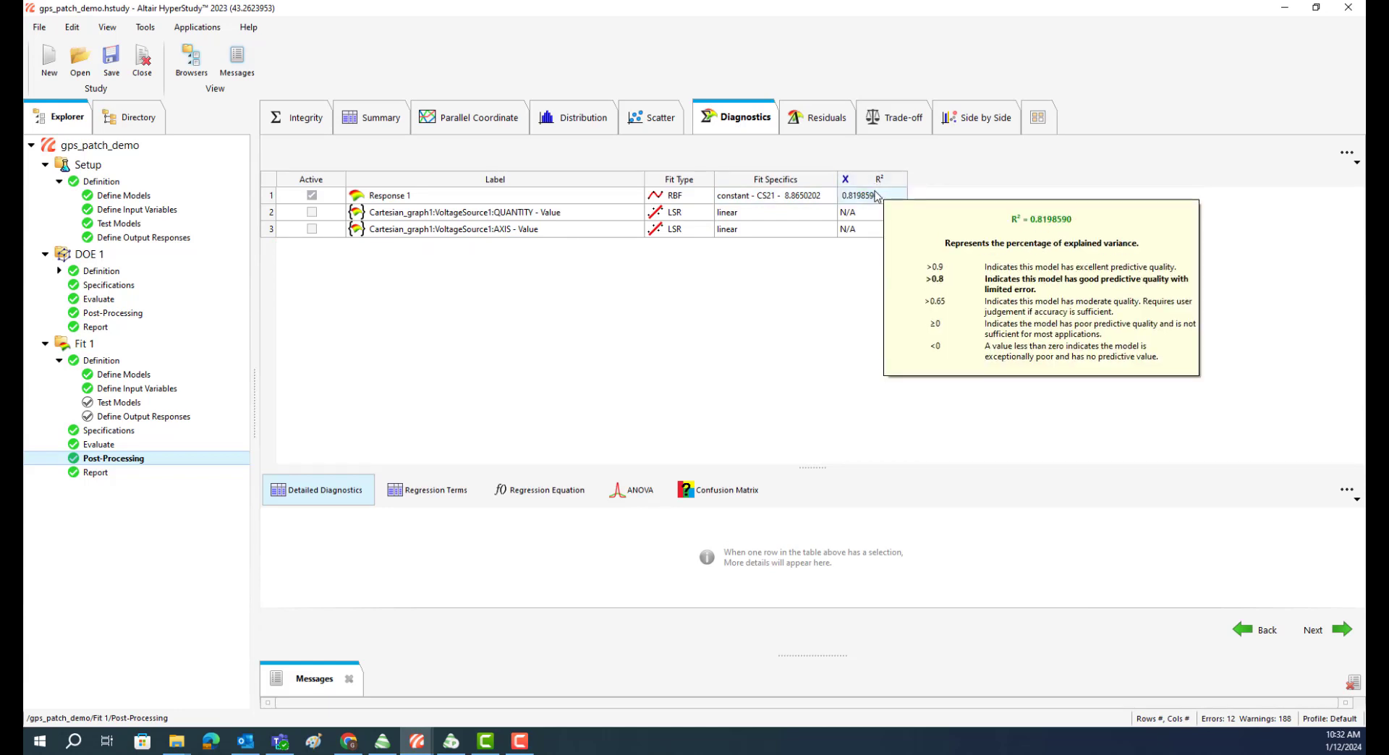
left_click(879, 196)
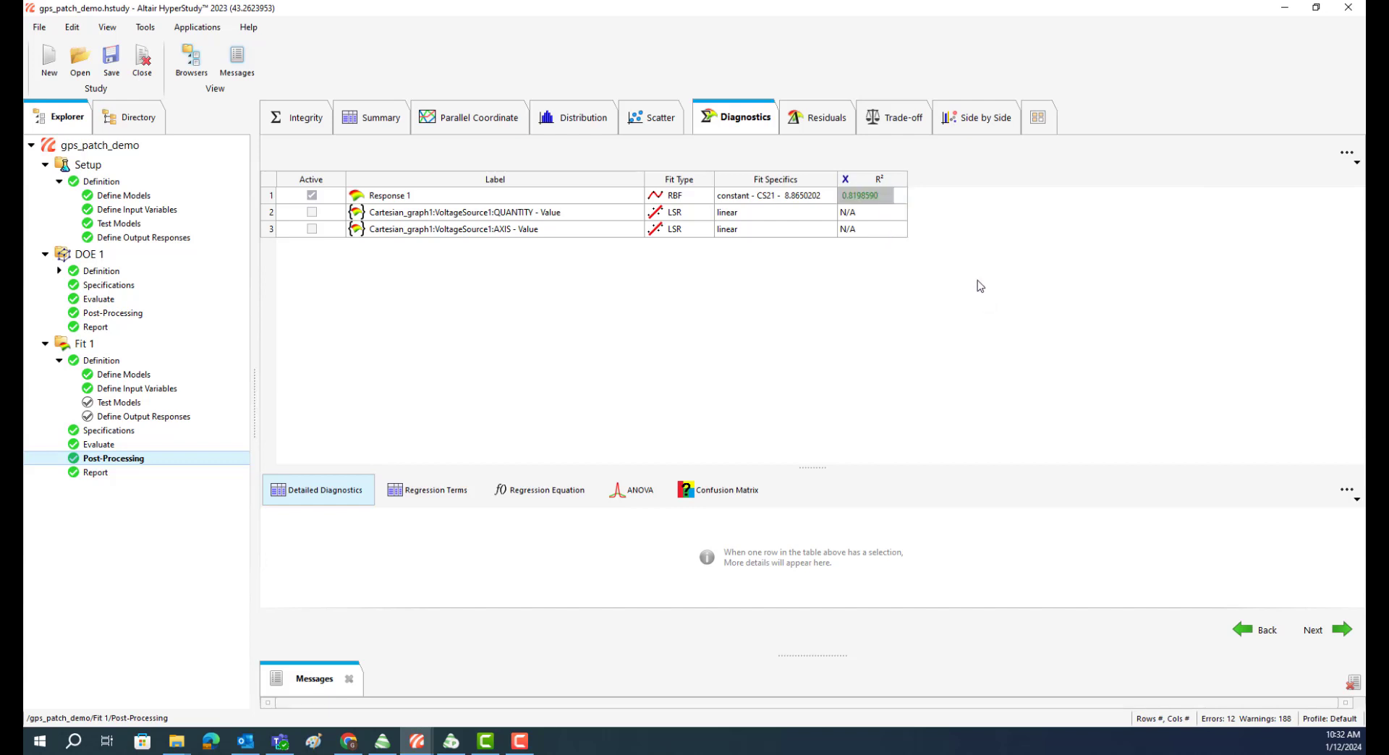
mouse_move(881, 203)
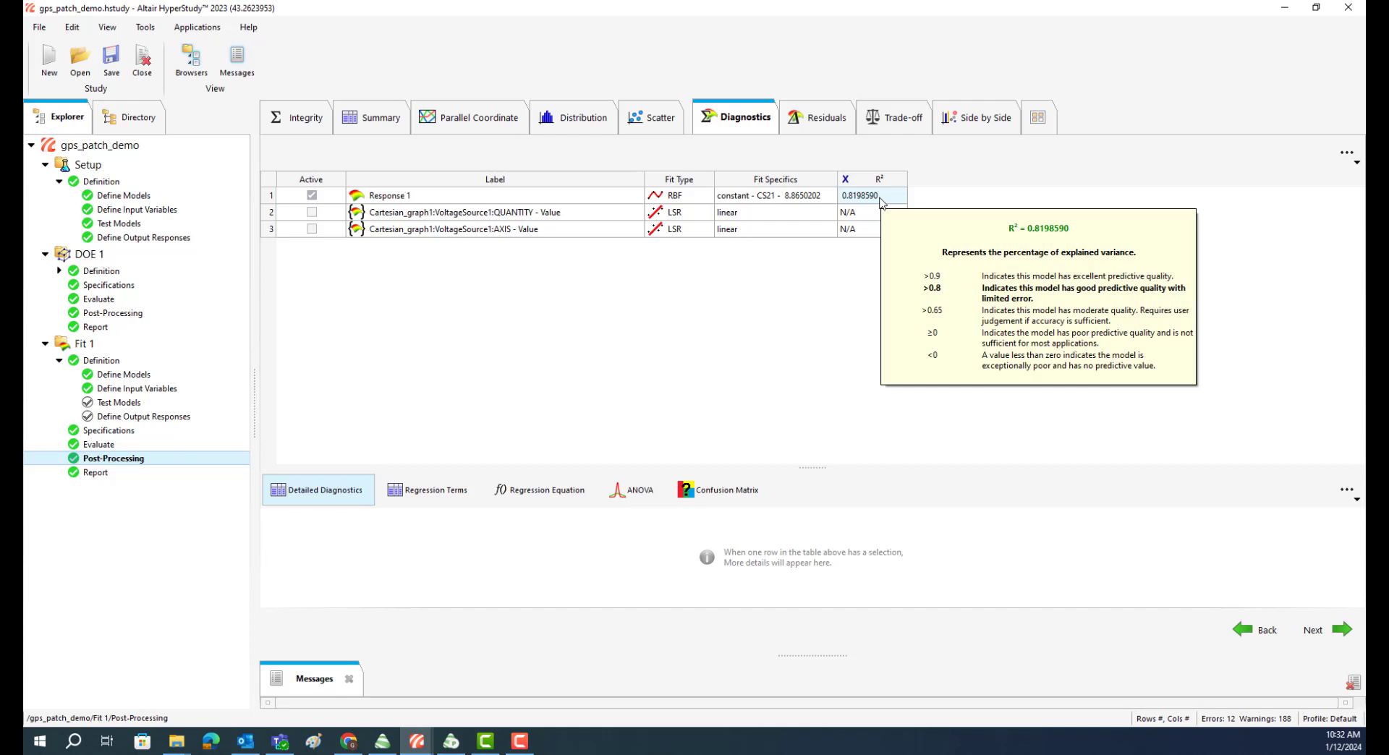
View Fit 1's scatter plot with the original Response 1 on the X axis and the fitted Response 1 on the Y axis
left_click(658, 123)
left_click(1151, 281)
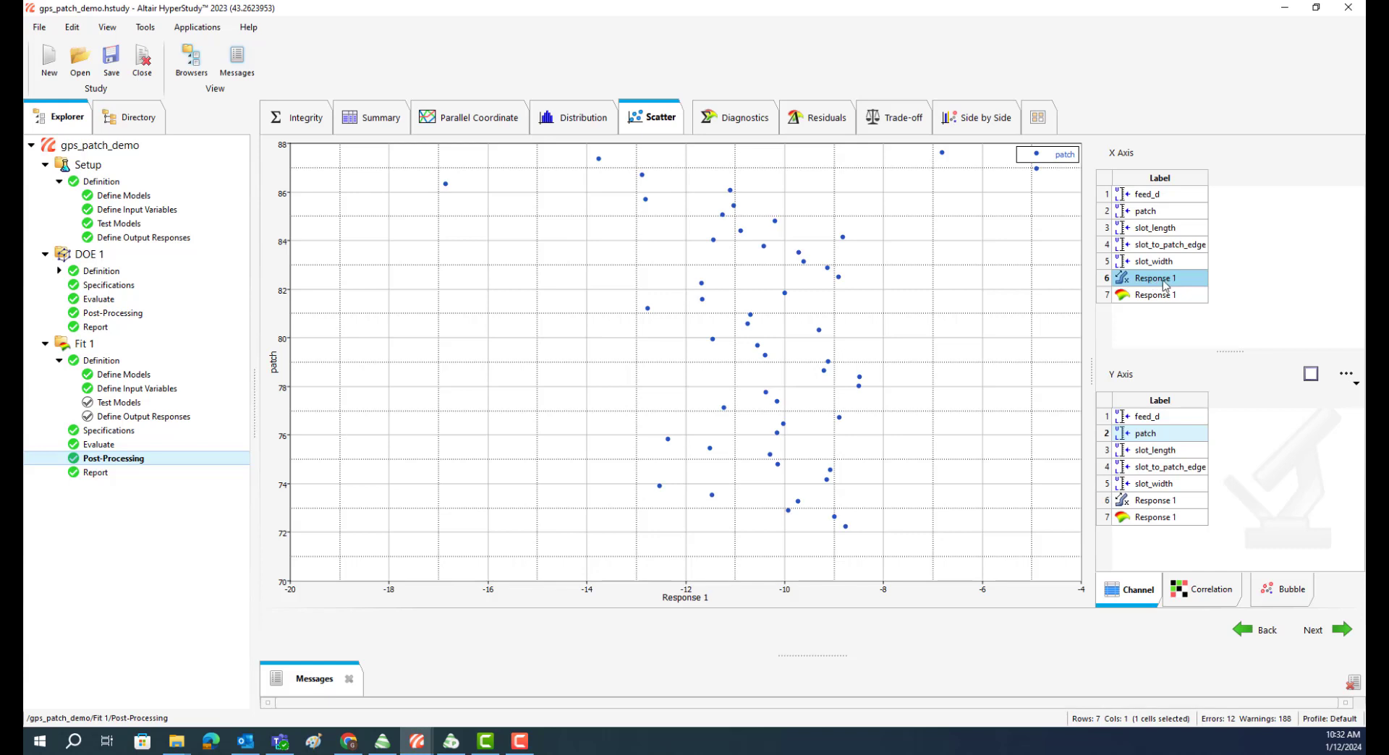
left_click(1157, 518)
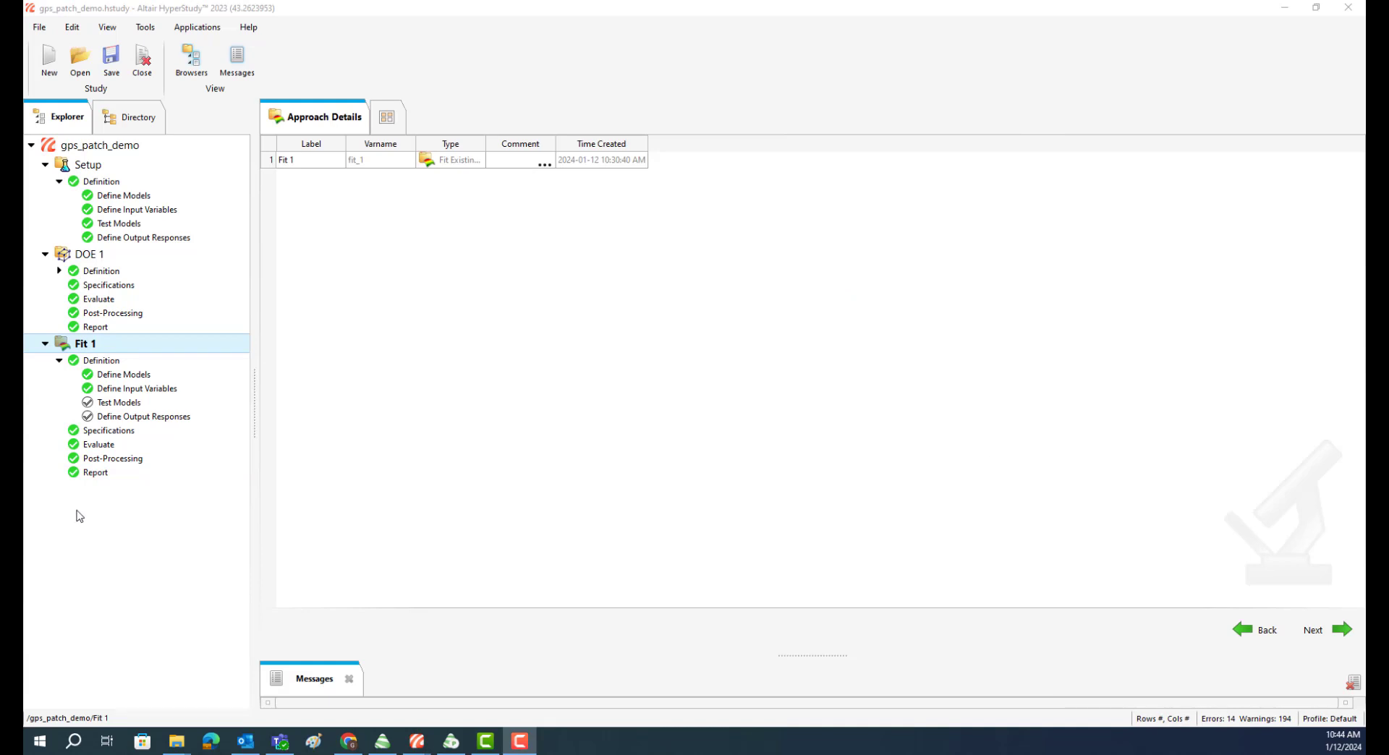
Add an Optimization approach labelled Optimization 1 to the study, taking its definition from Fit 1
right_click(78, 516)
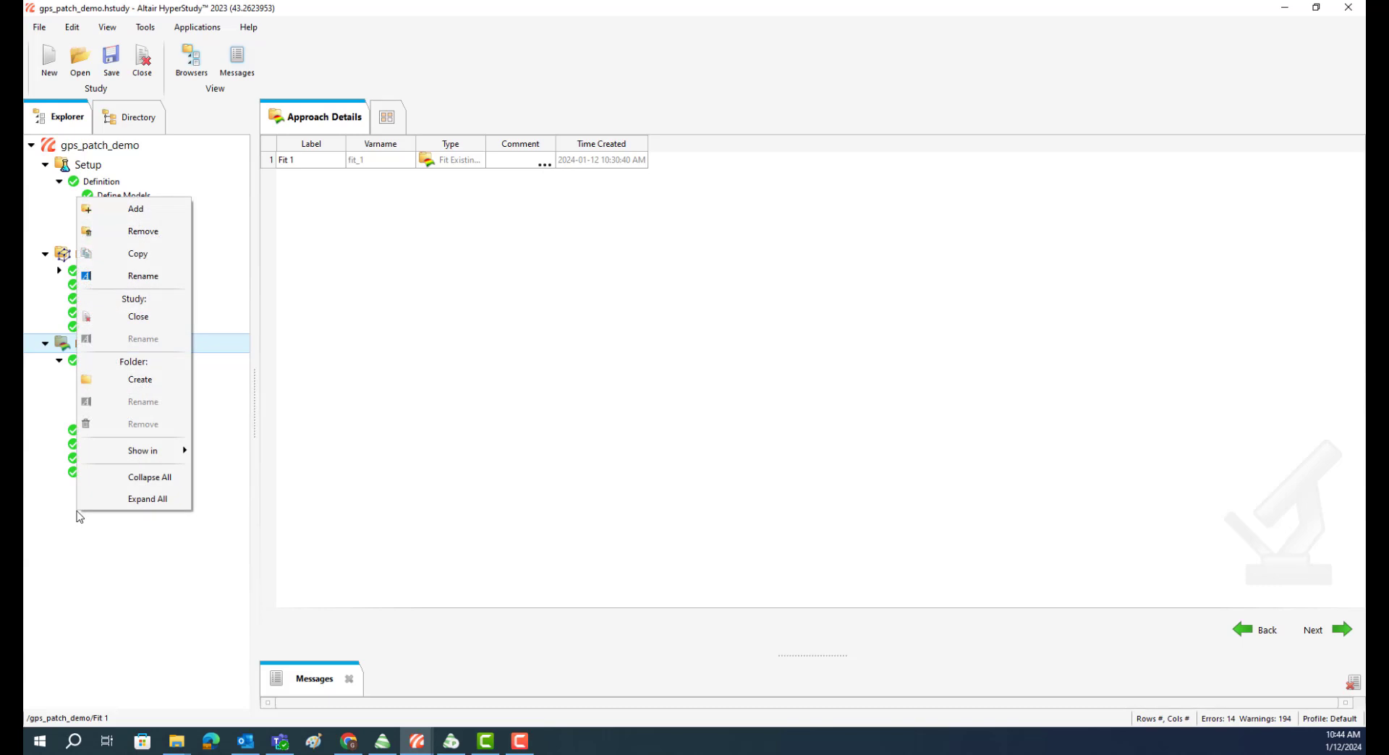
left_click(145, 212)
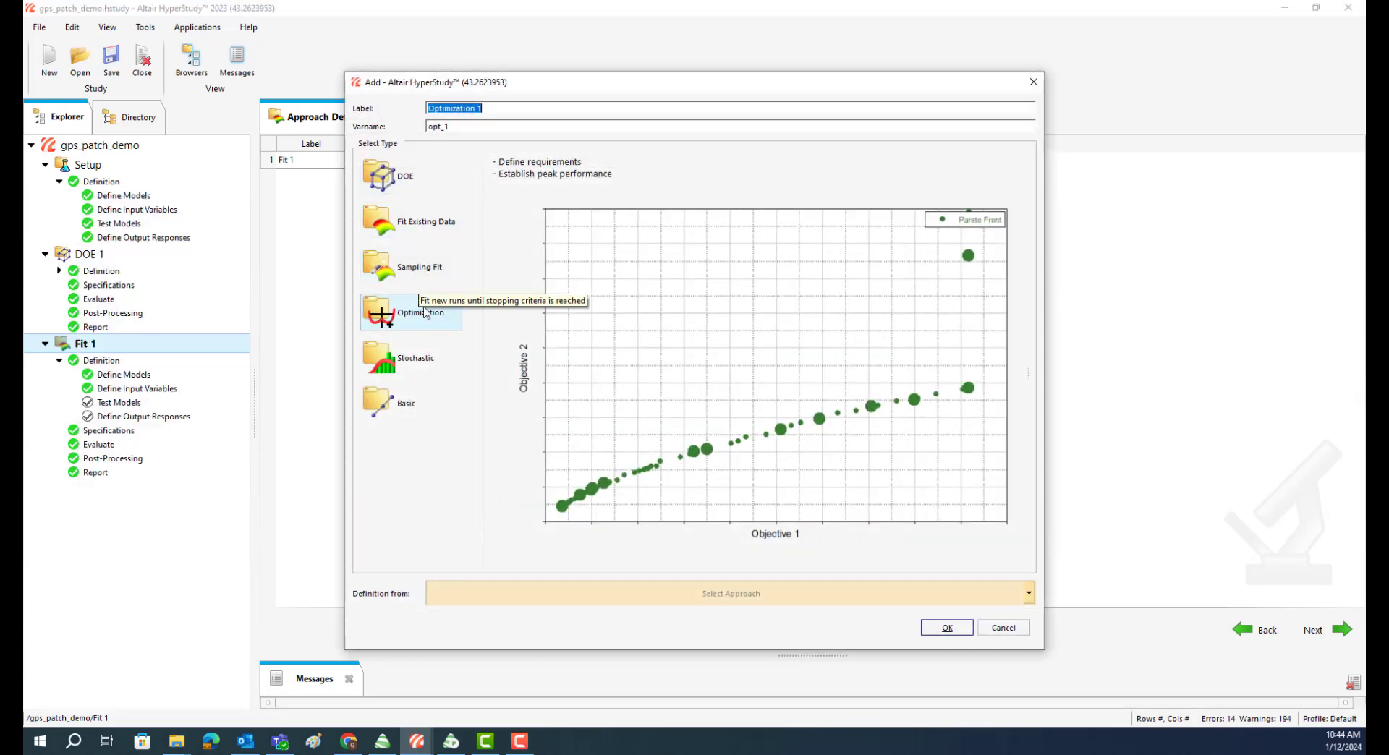
left_click(744, 590)
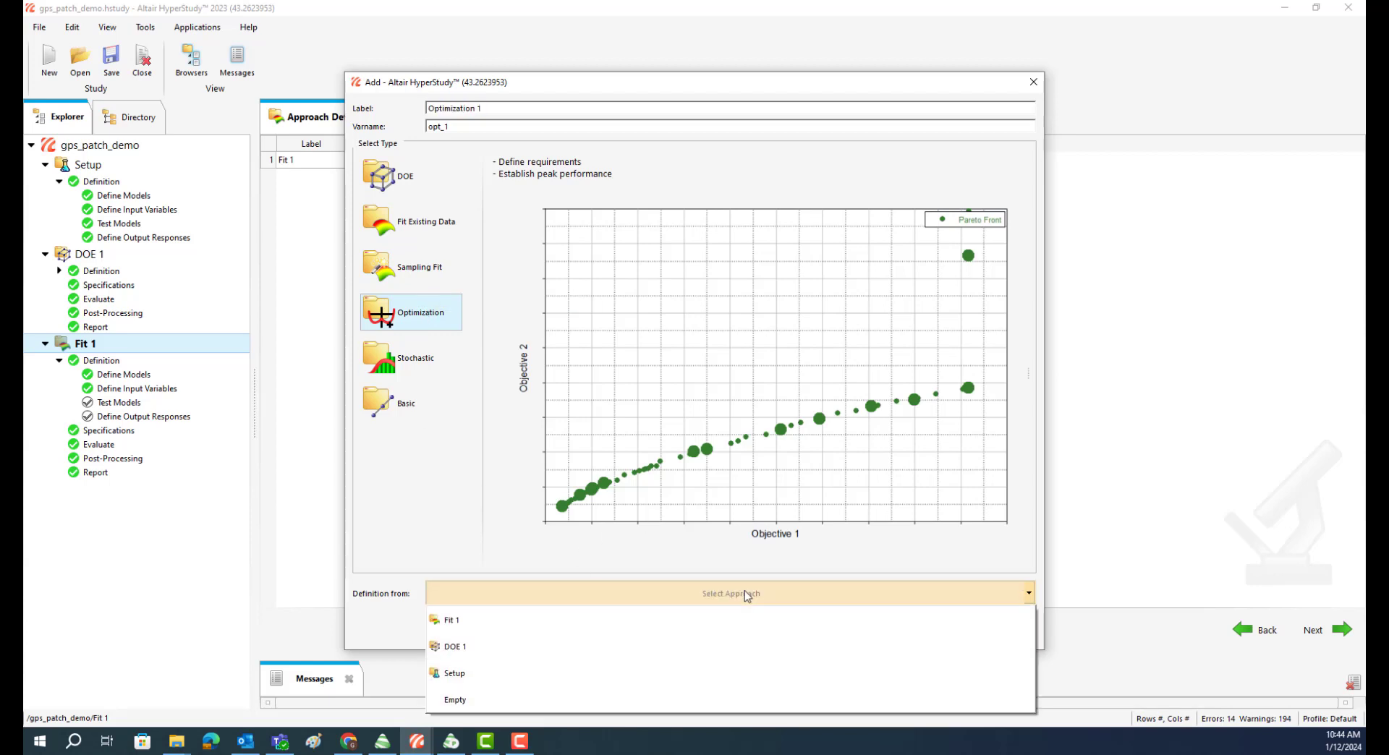
left_click(494, 622)
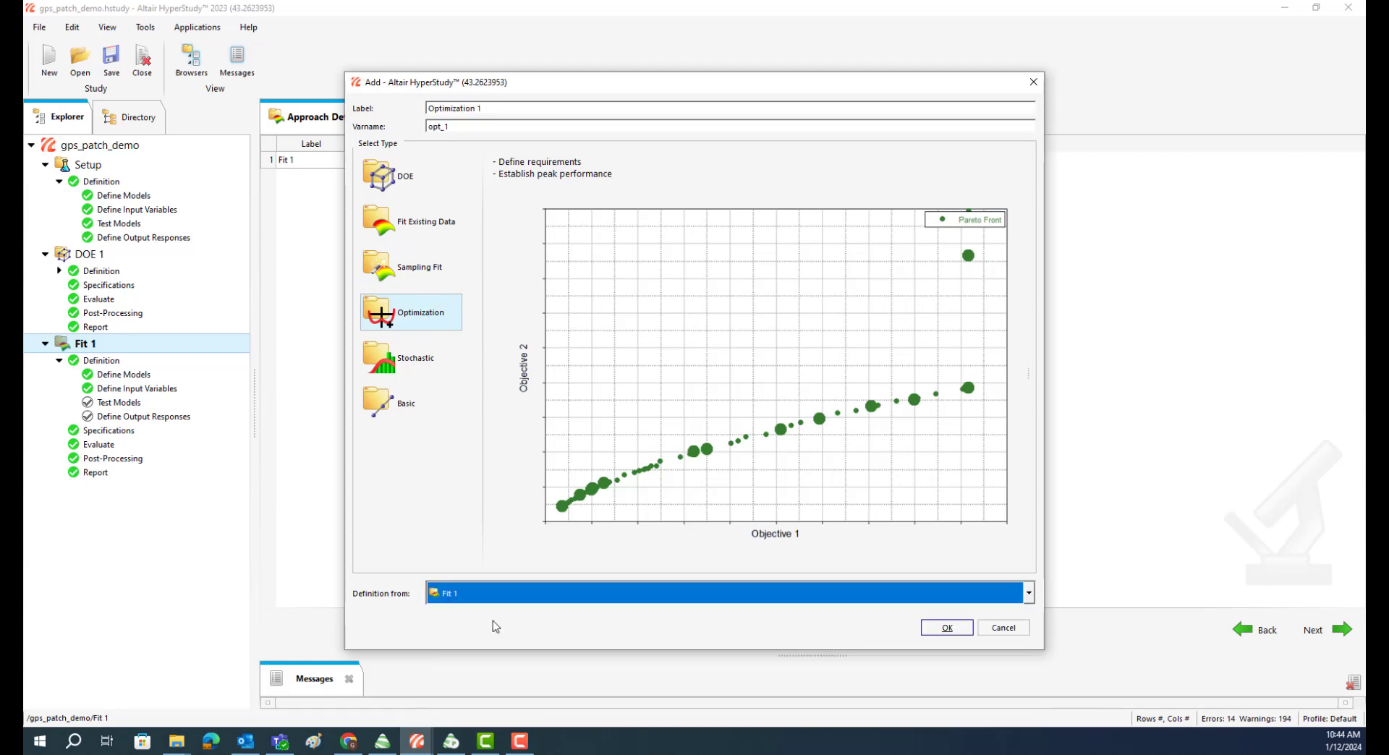
left_click(946, 628)
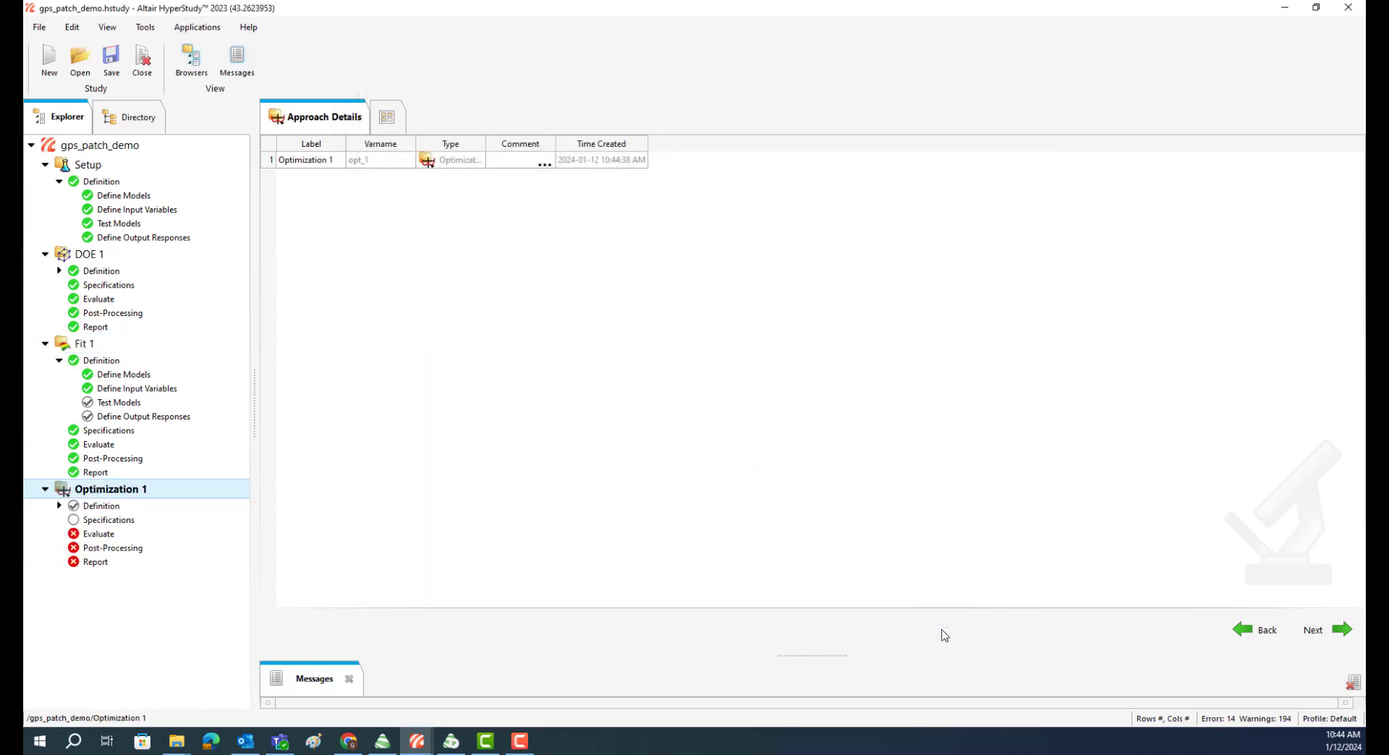
Review the models, input variables and model tests in Optimization 1's definition
left_click(60, 506)
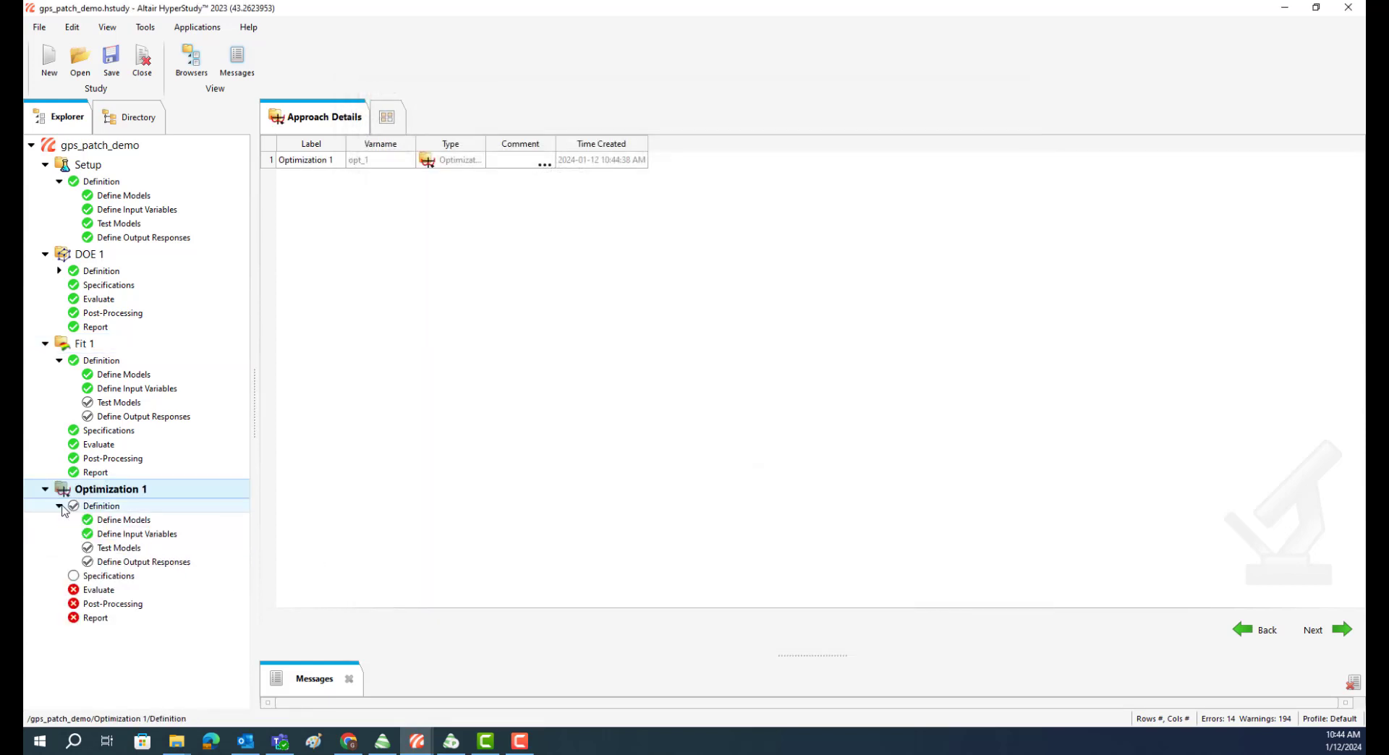
left_click(125, 521)
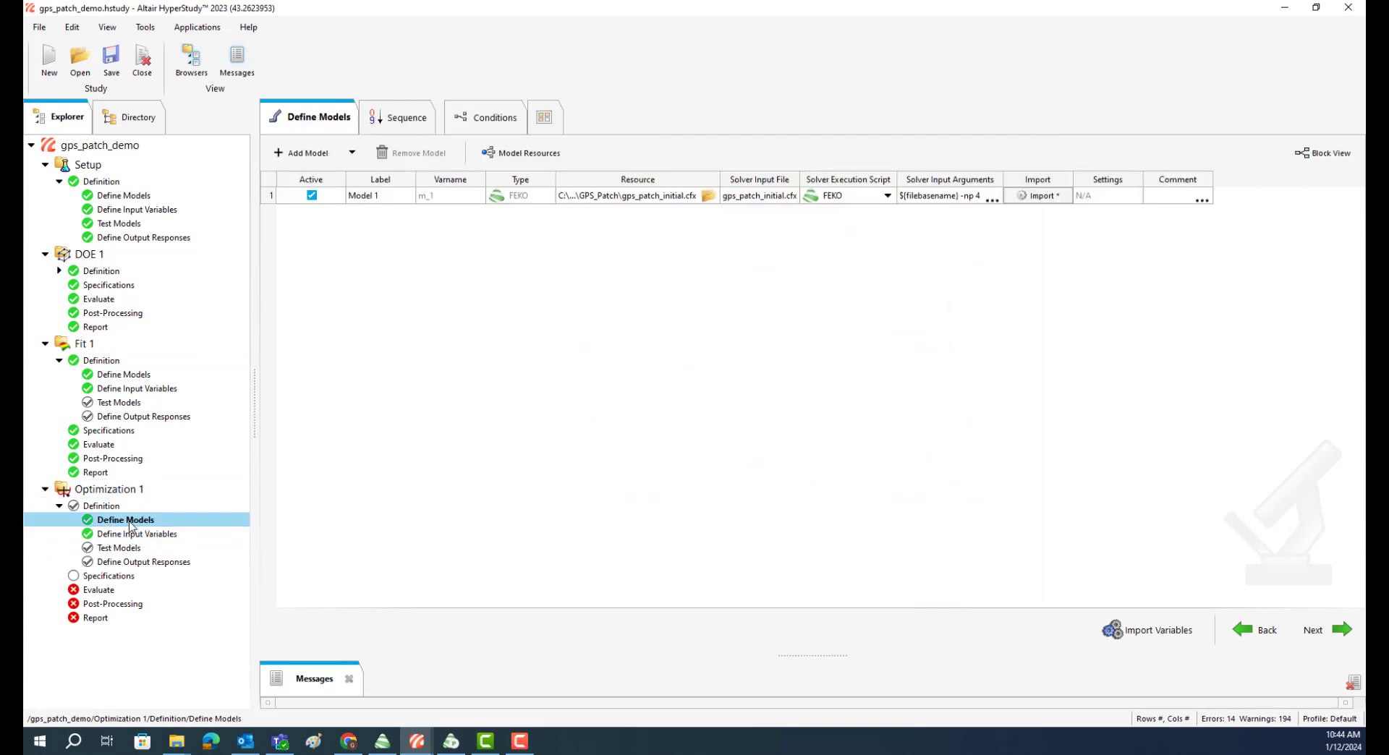
left_click(135, 535)
left_click(120, 551)
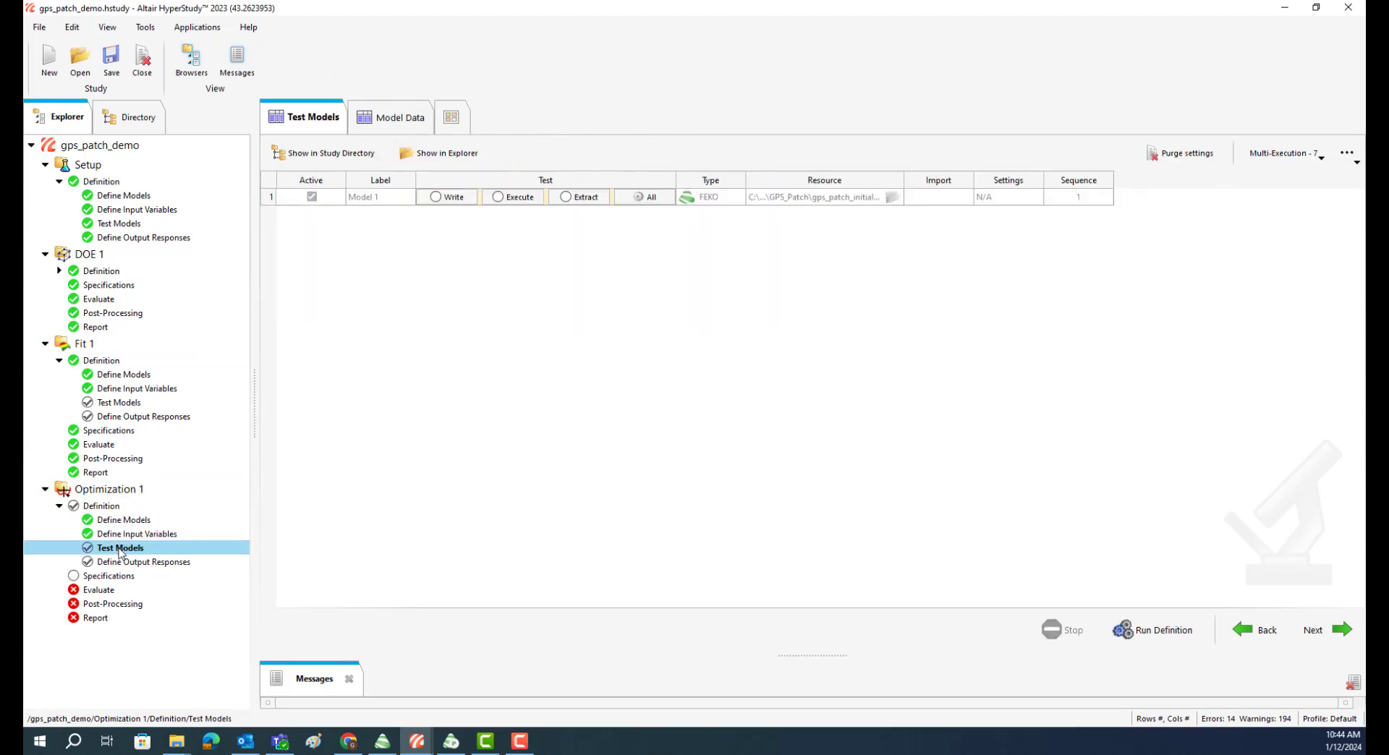
Set Optimization 1's Response 1 to evaluate from Fit 1 instead of the expression, and evaluate the response
left_click(149, 564)
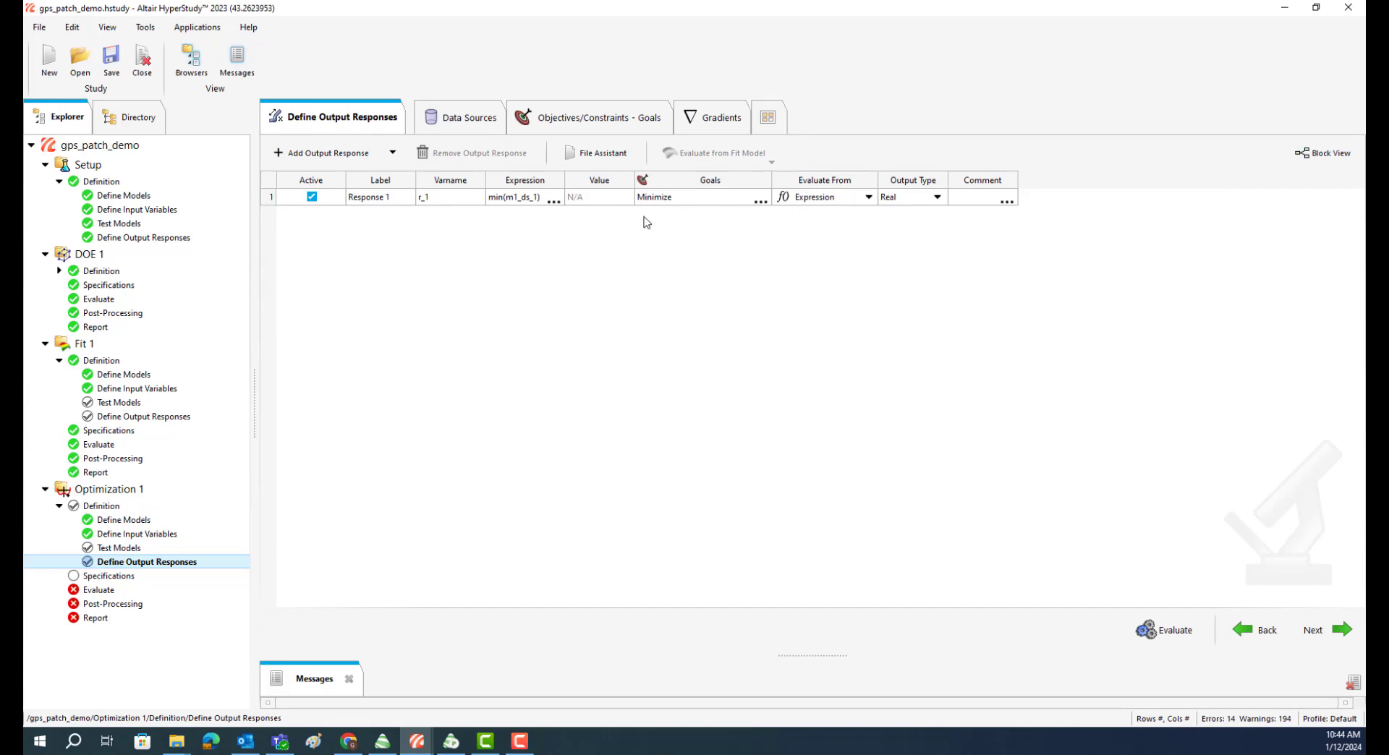
left_click(867, 198)
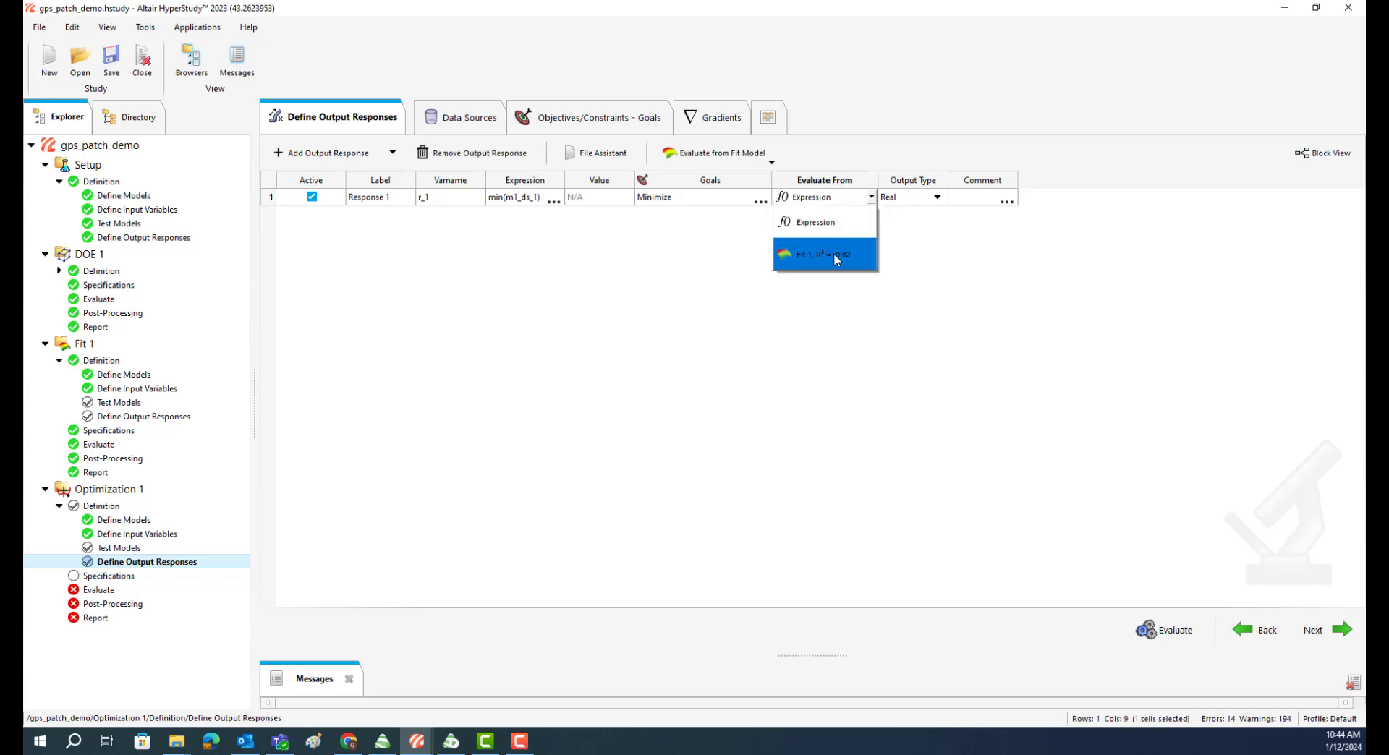
mouse_move(835, 255)
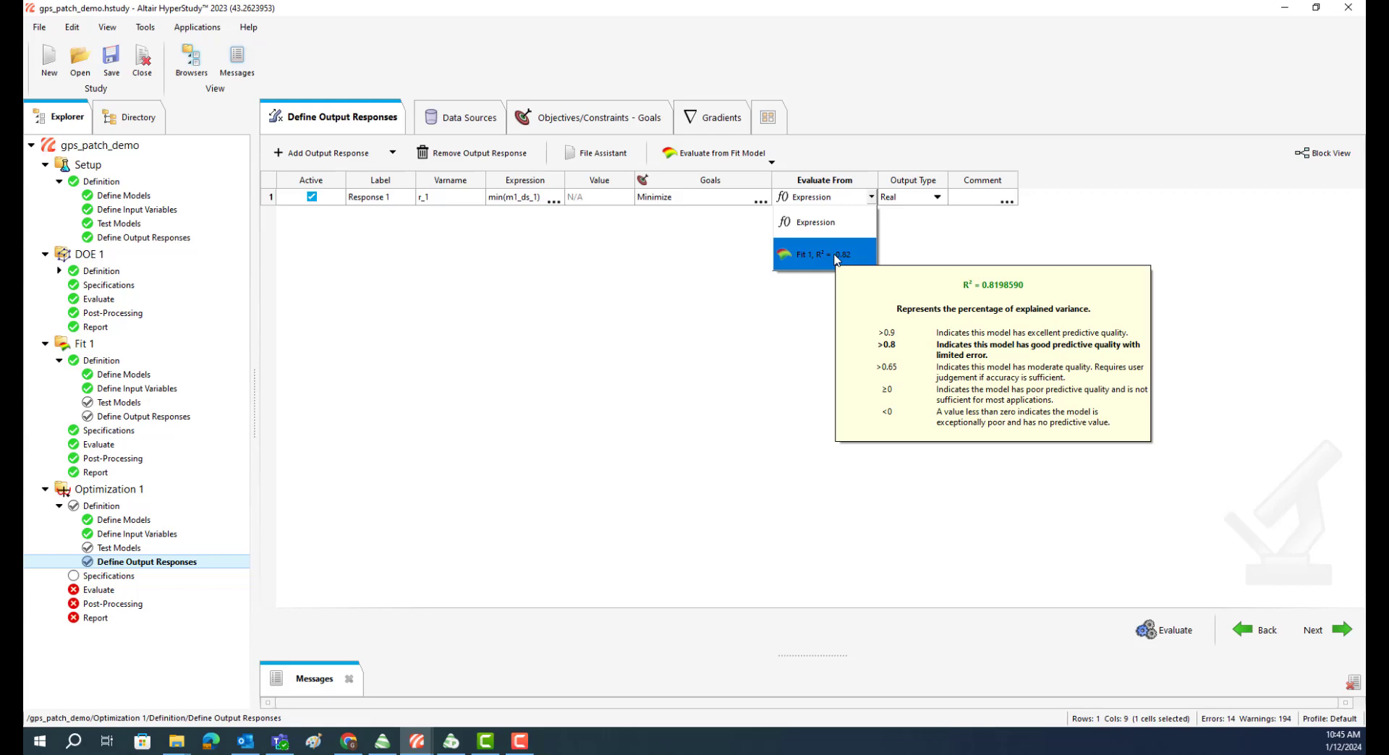
left_click(833, 254)
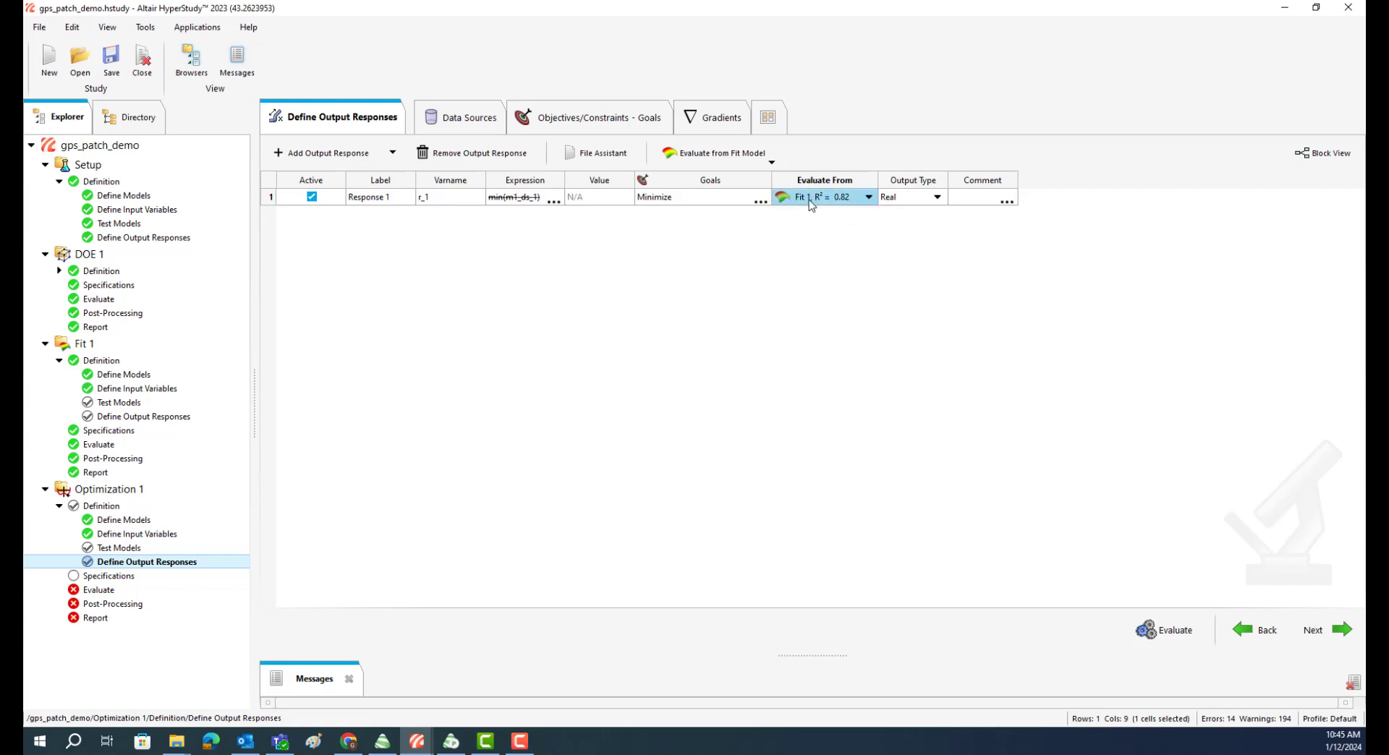
left_click(1166, 632)
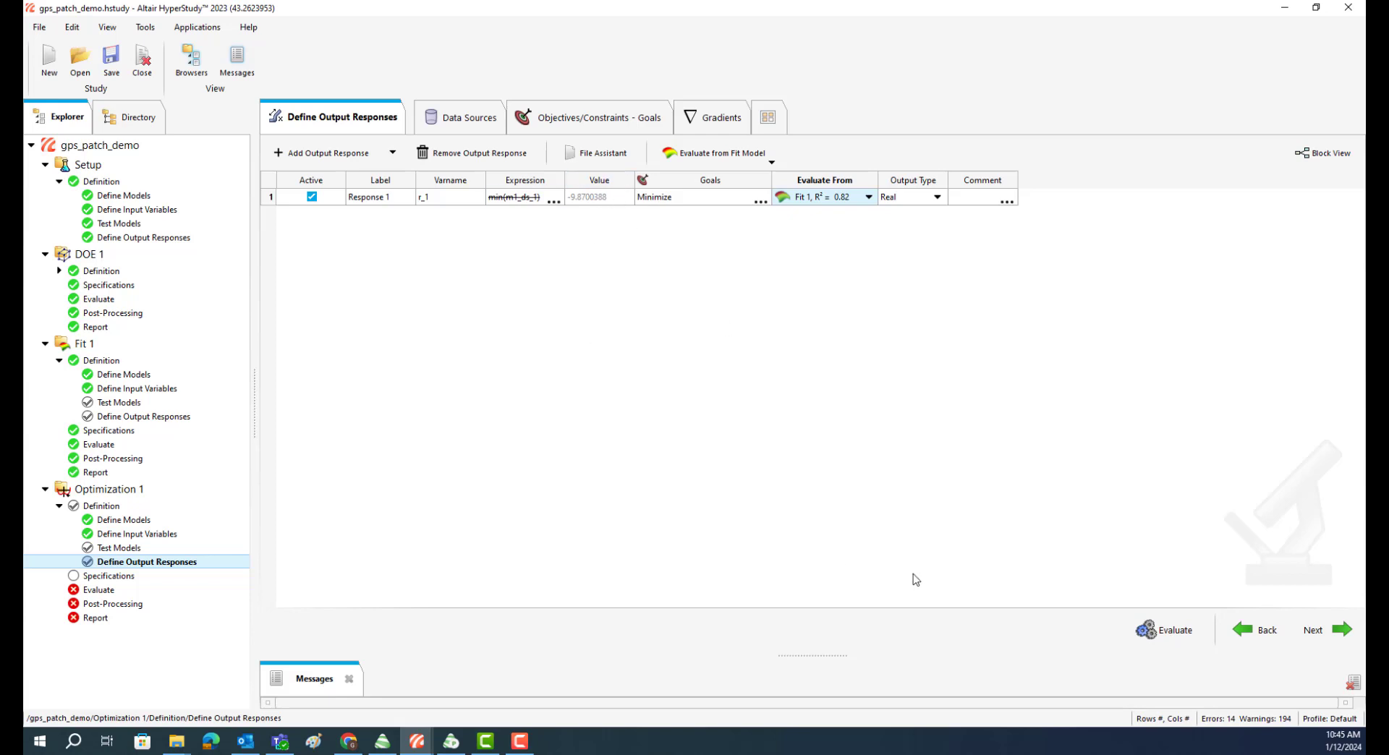
Specify the Global Response Search Method with 500 evaluations for Optimization 1 and apply the specifications
left_click(1325, 637)
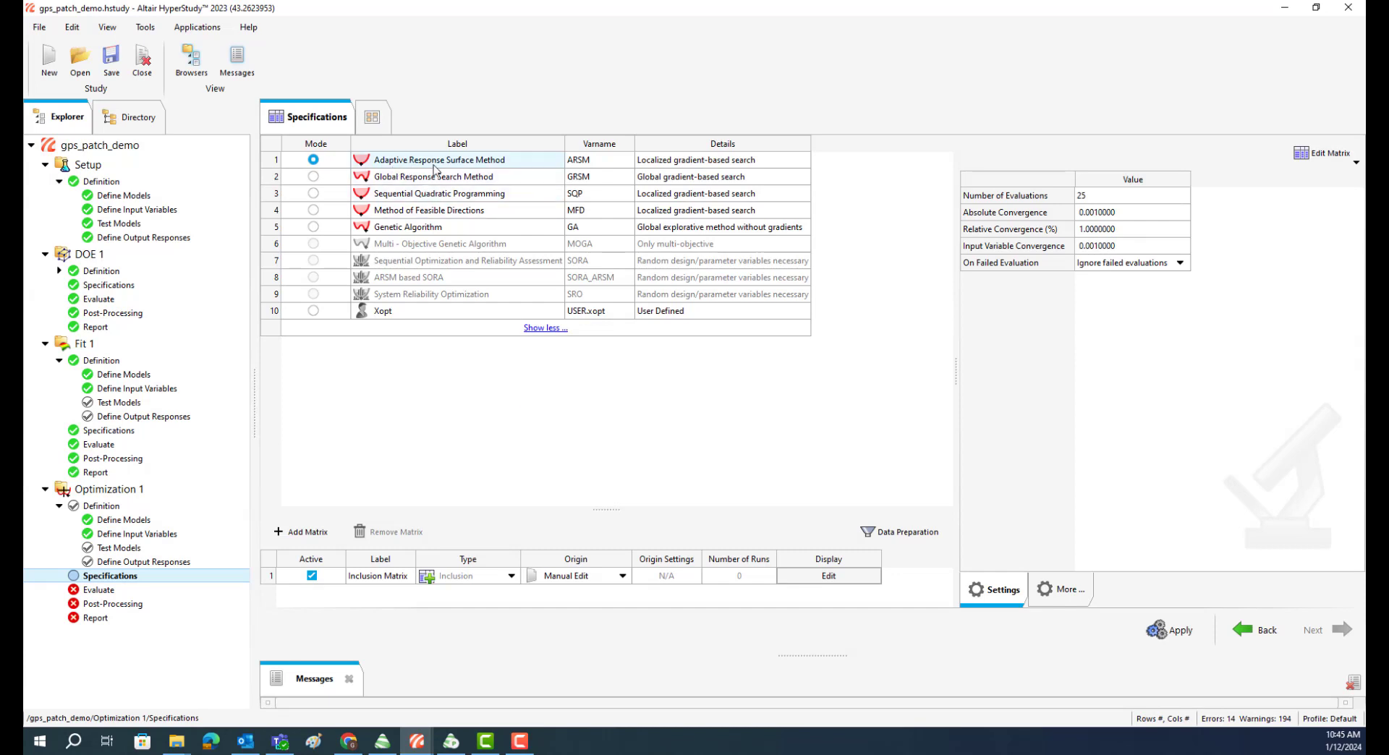
left_click(473, 178)
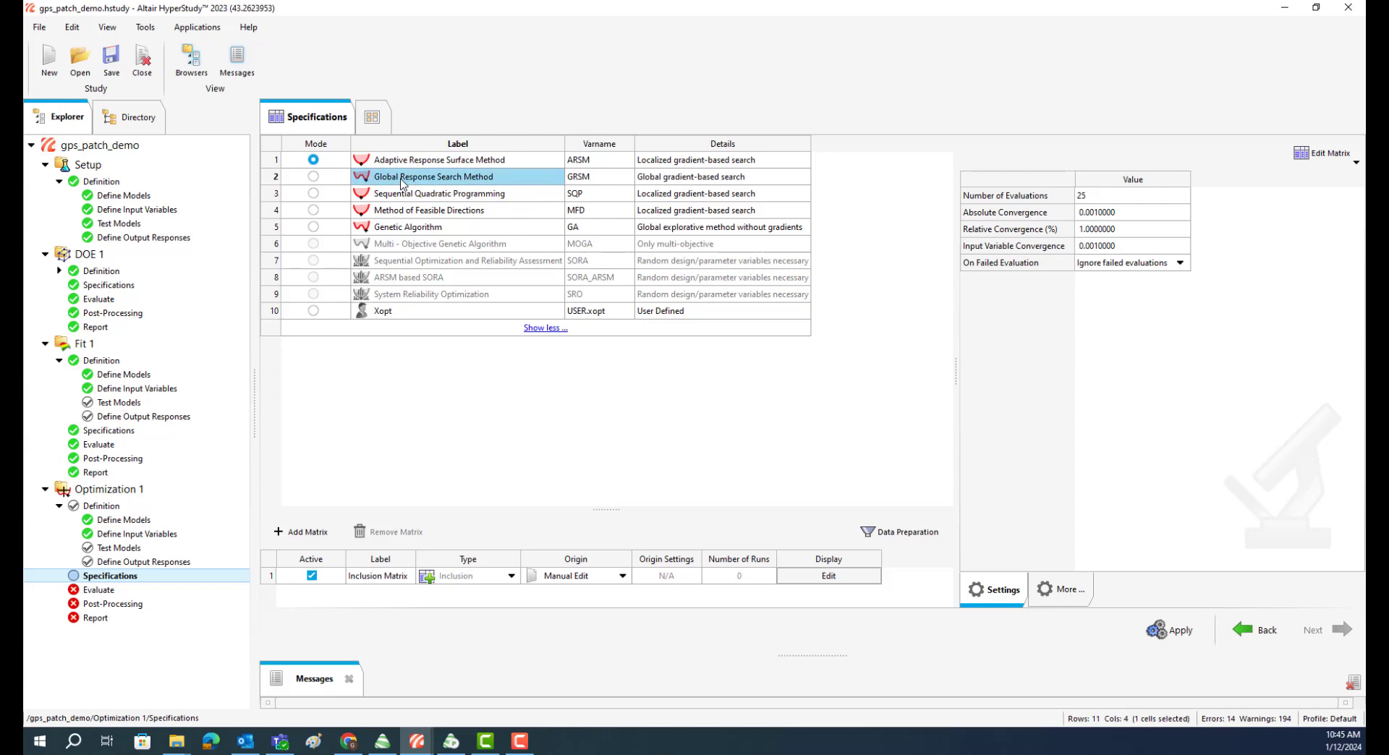
left_click(314, 177)
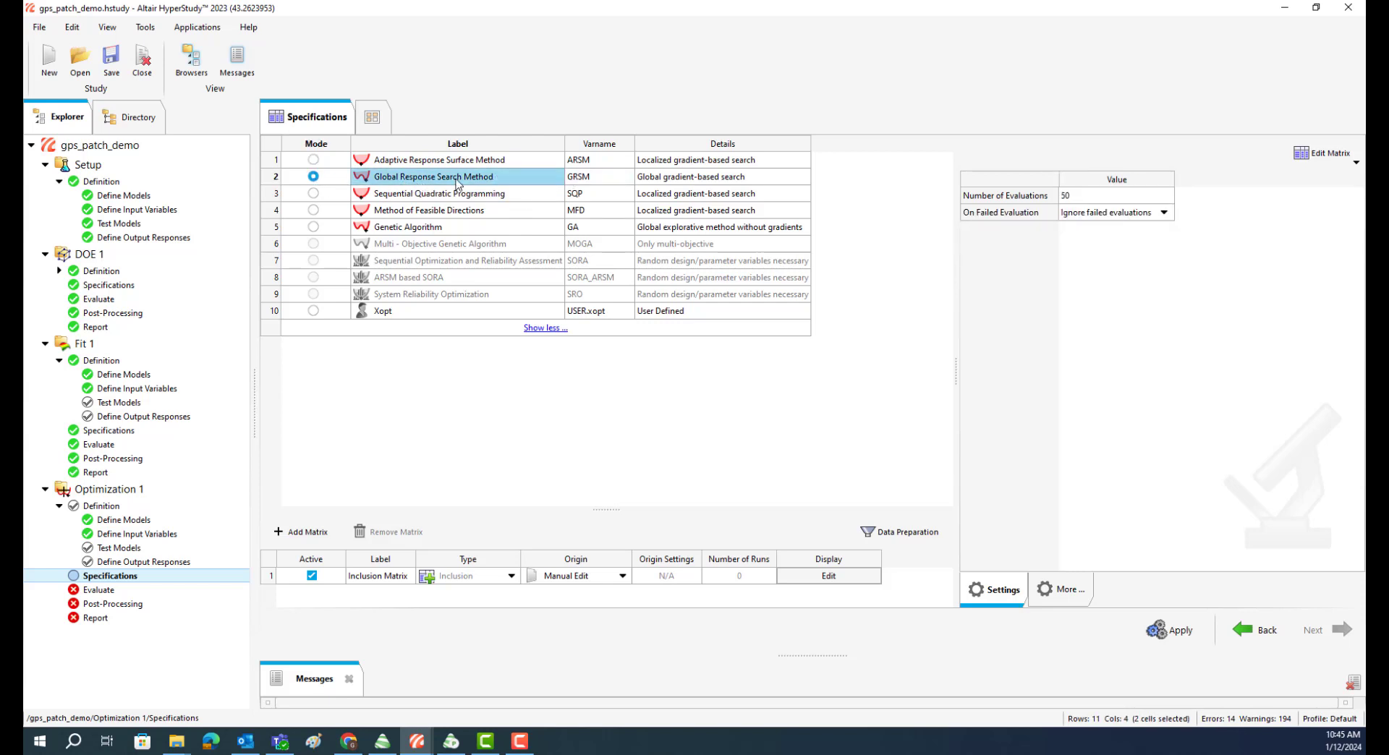
left_click(1075, 199)
double_click(1076, 200)
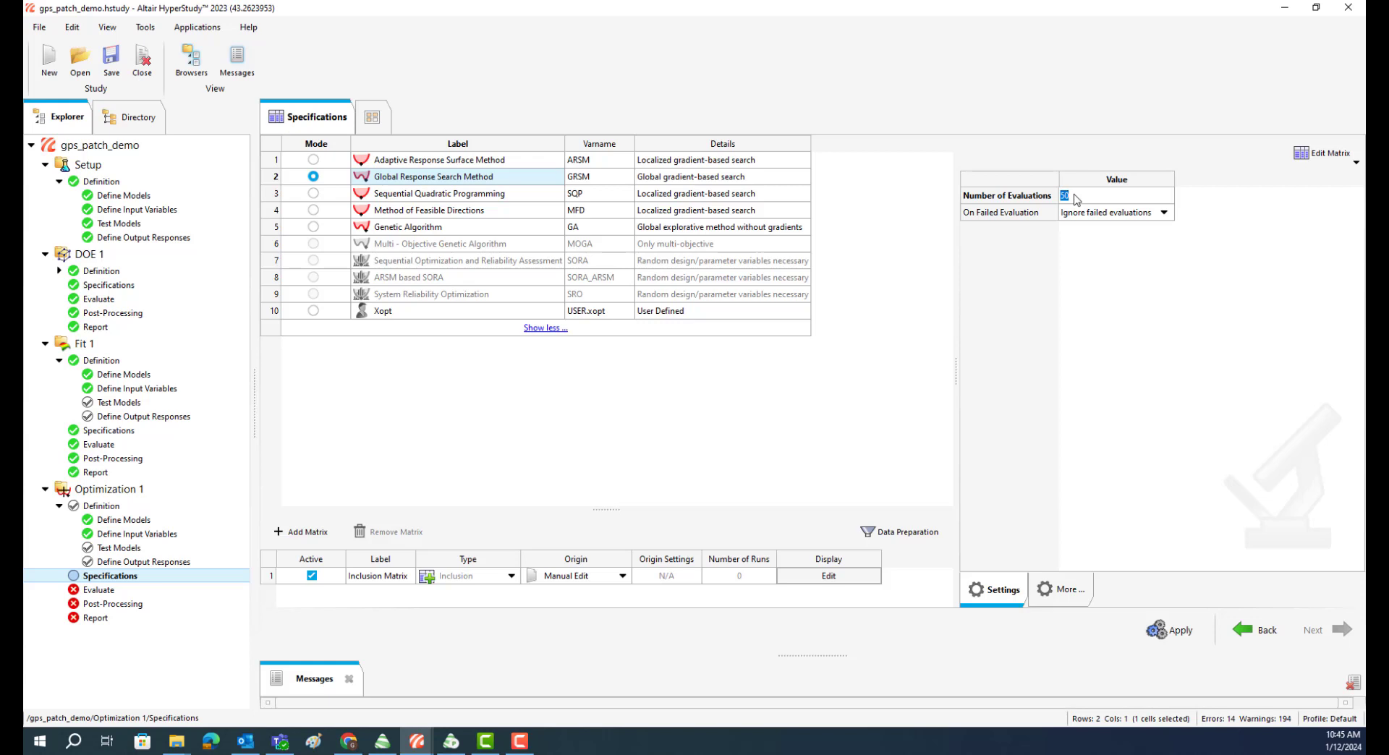
left_click(1075, 194)
type("0")
left_click(1168, 632)
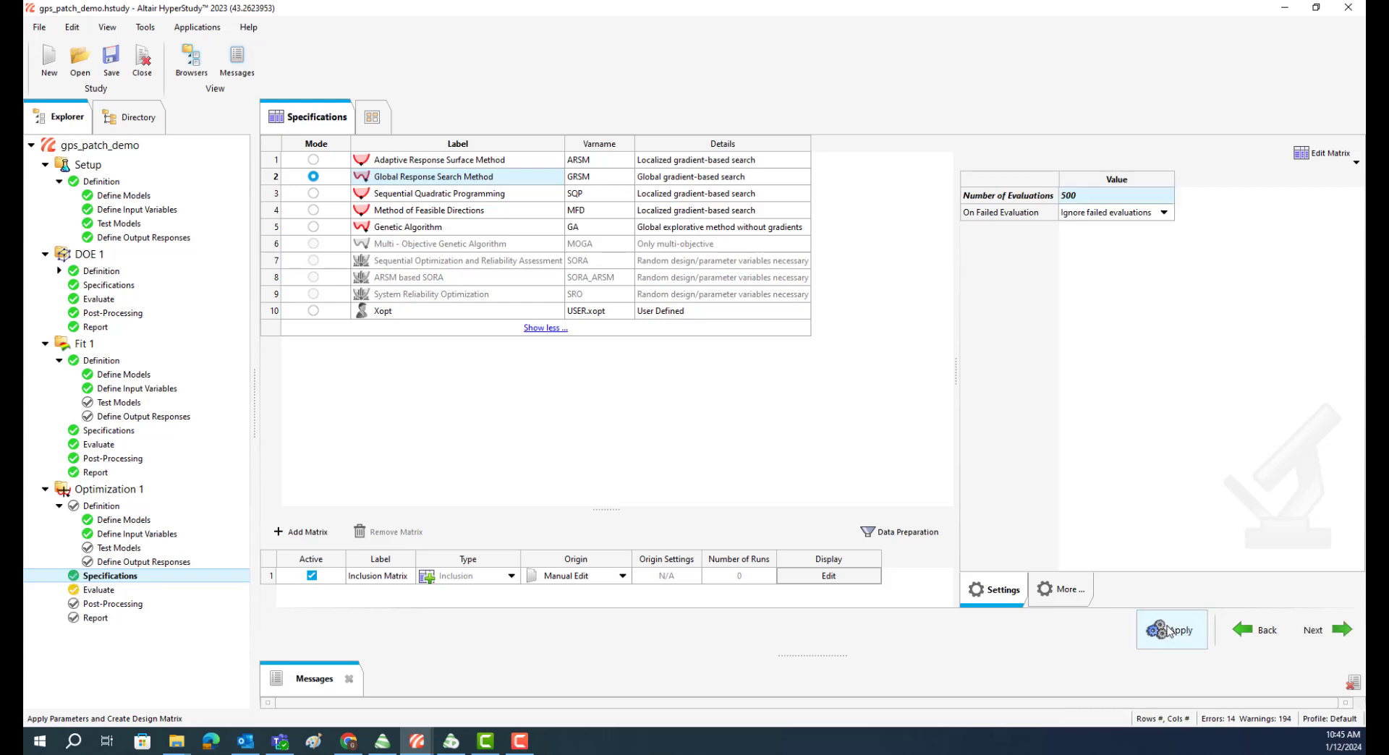
Run Optimization 1's evaluation tasks and check their status through to the last run
left_click(1314, 630)
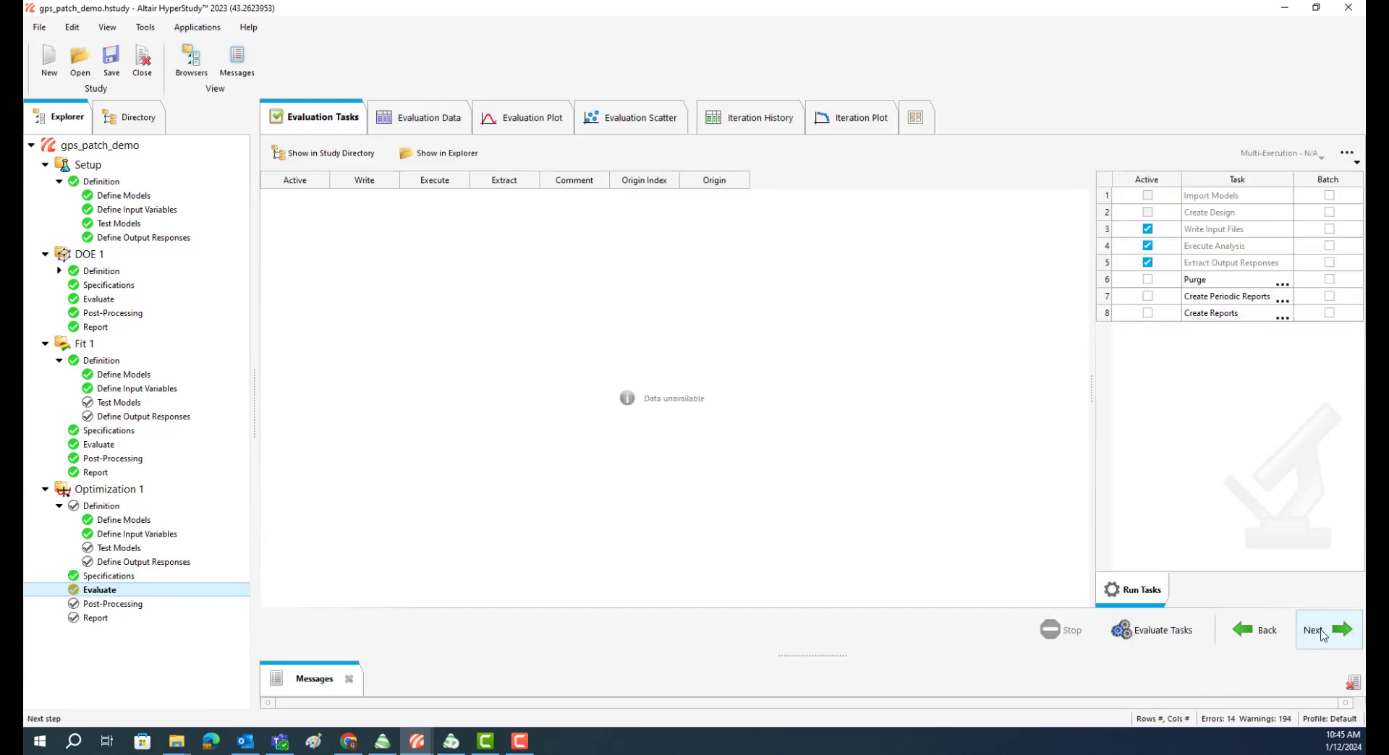
left_click(1145, 641)
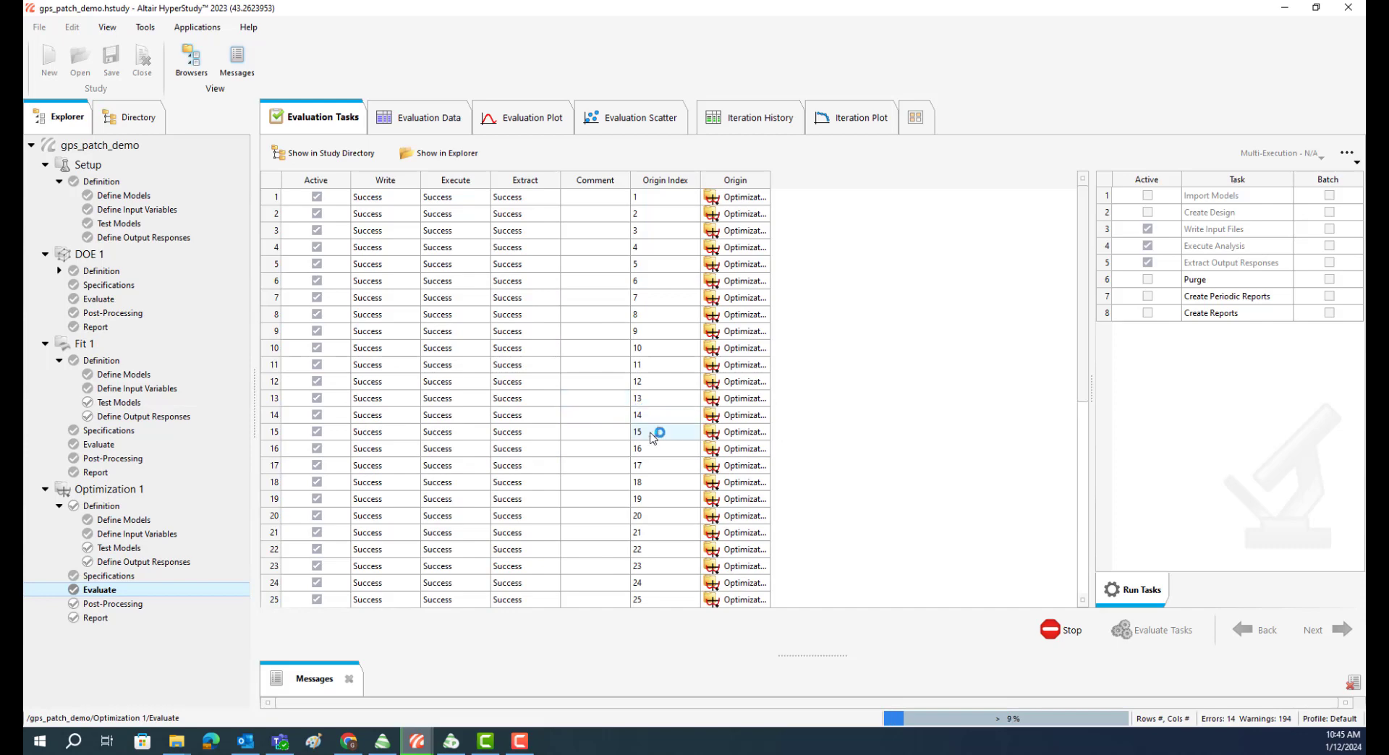
left_click_drag(1083, 279, 1077, 566)
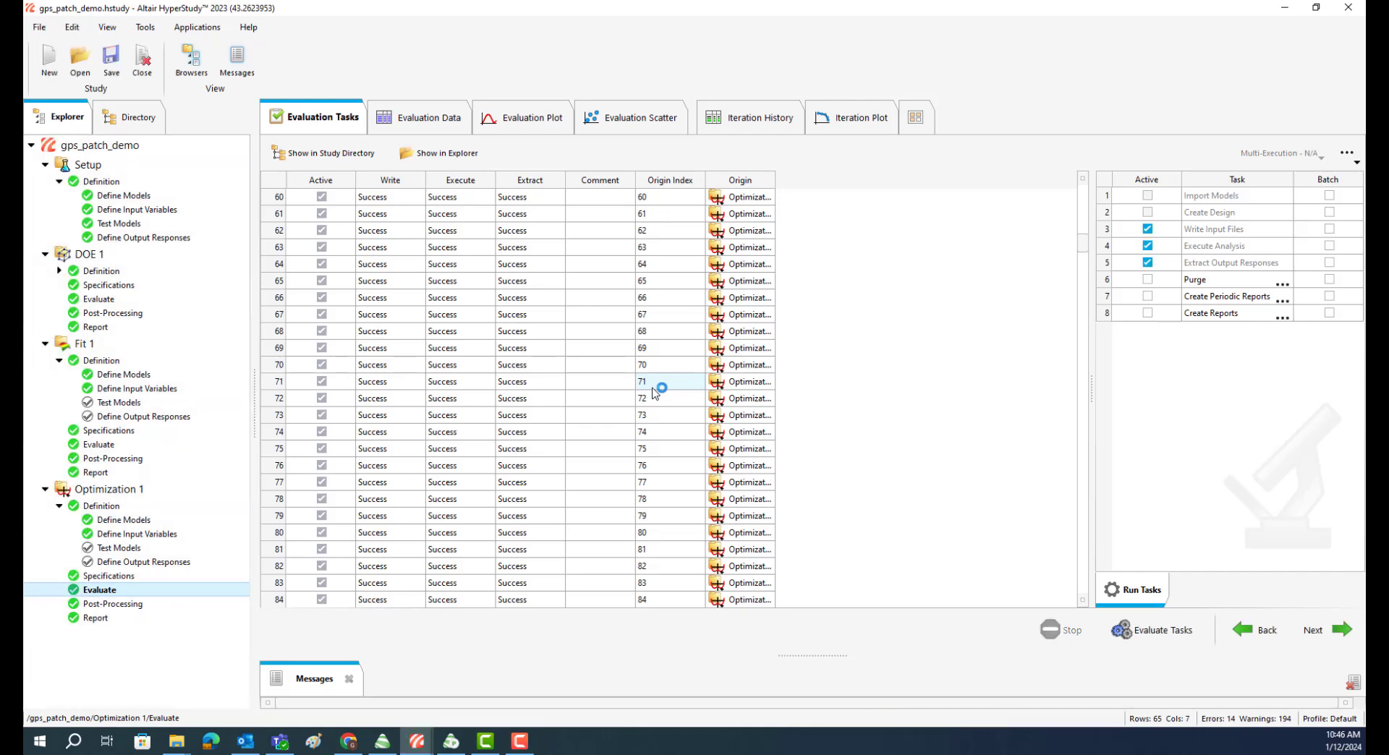
left_click_drag(1083, 246, 278, 600)
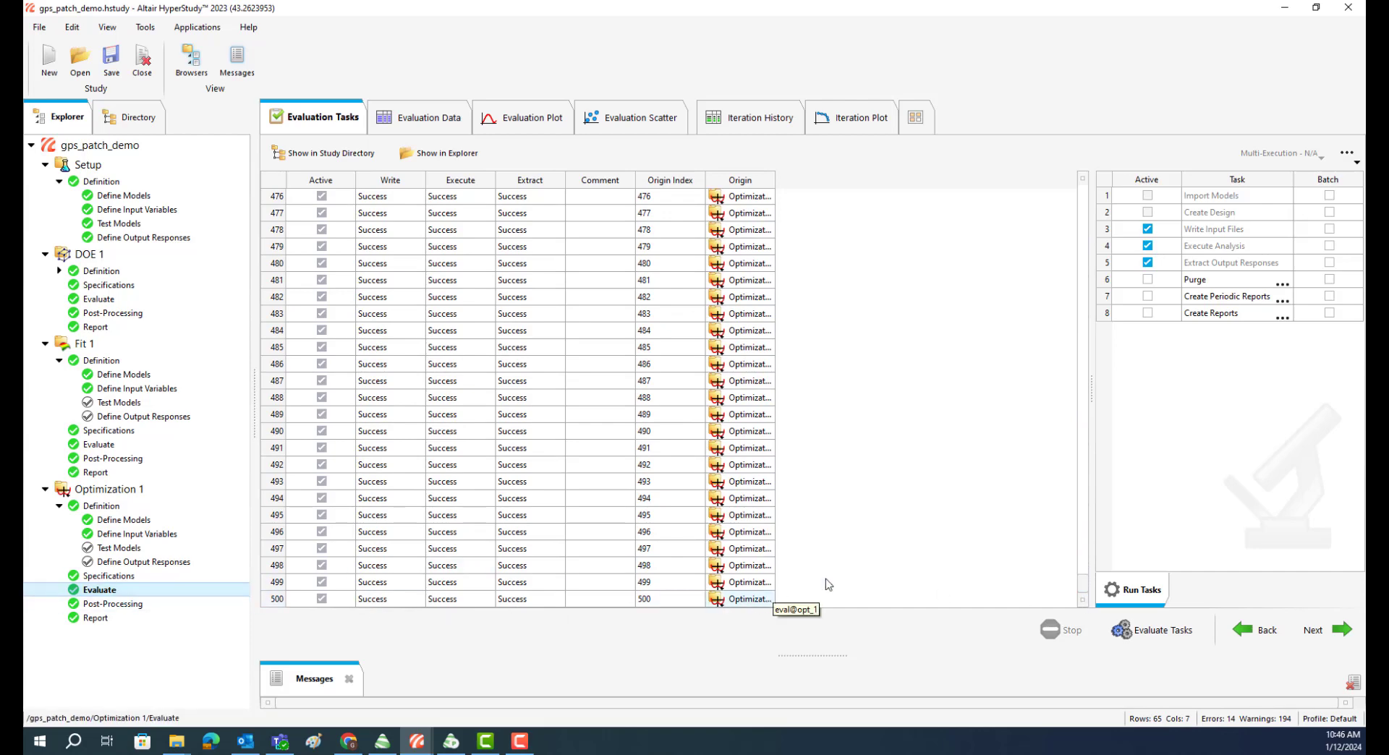
Review Optimization 1's post-processing results in the summary table and the parallel coordinate, distribution, scatter and optima plots
left_click(133, 605)
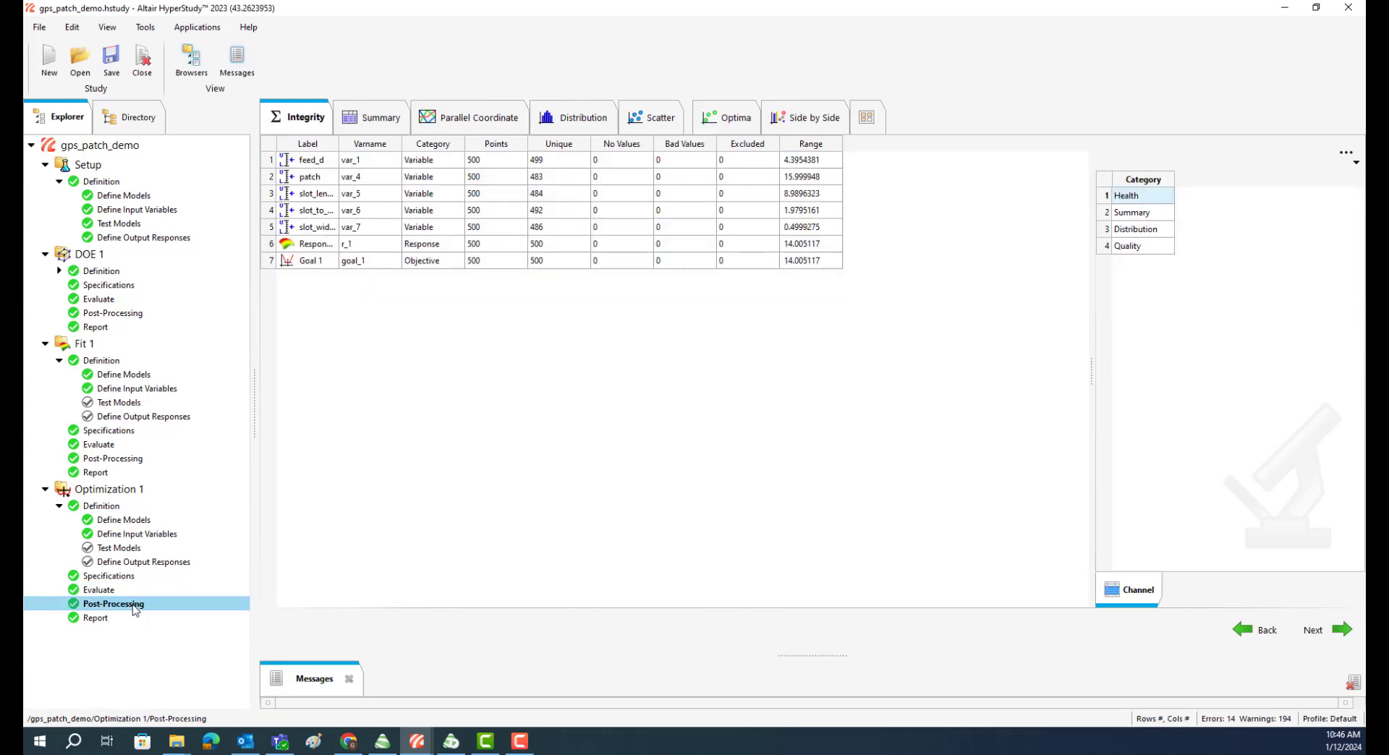
left_click(385, 129)
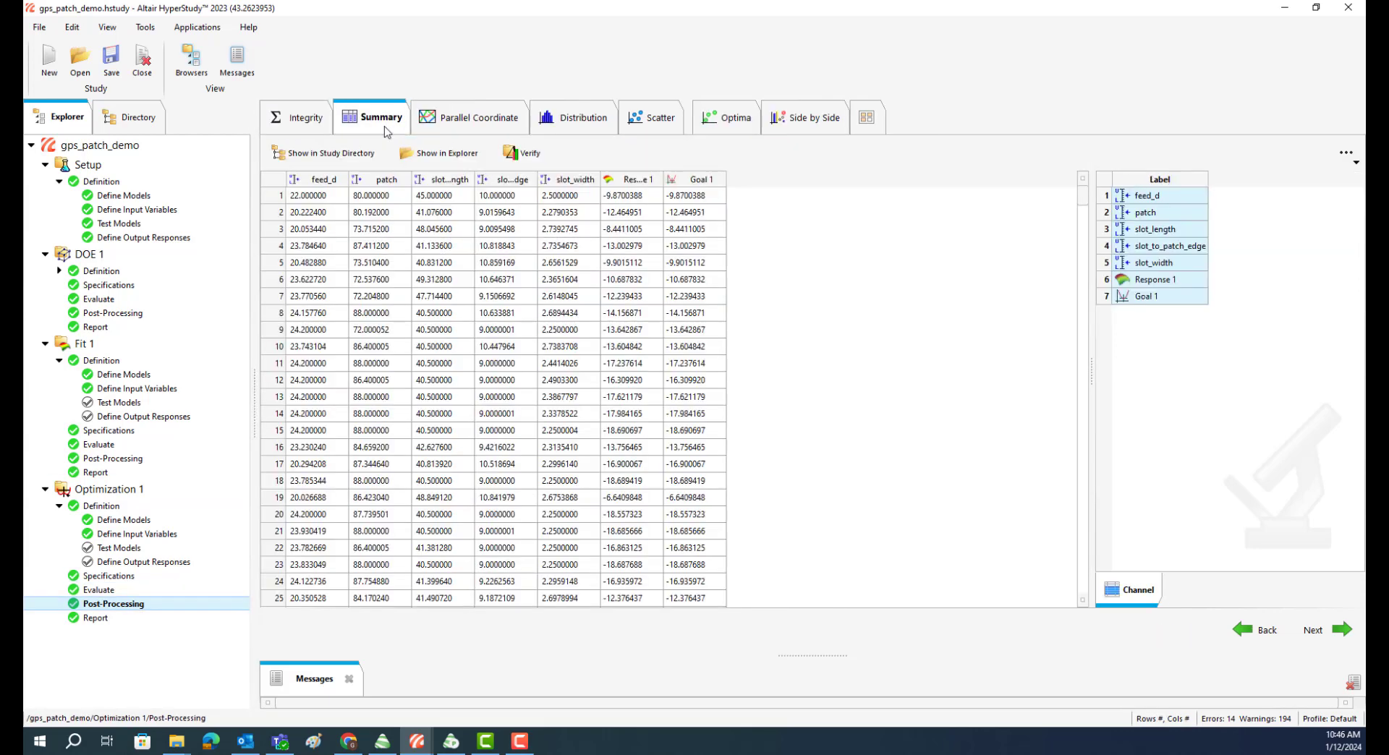
left_click(479, 125)
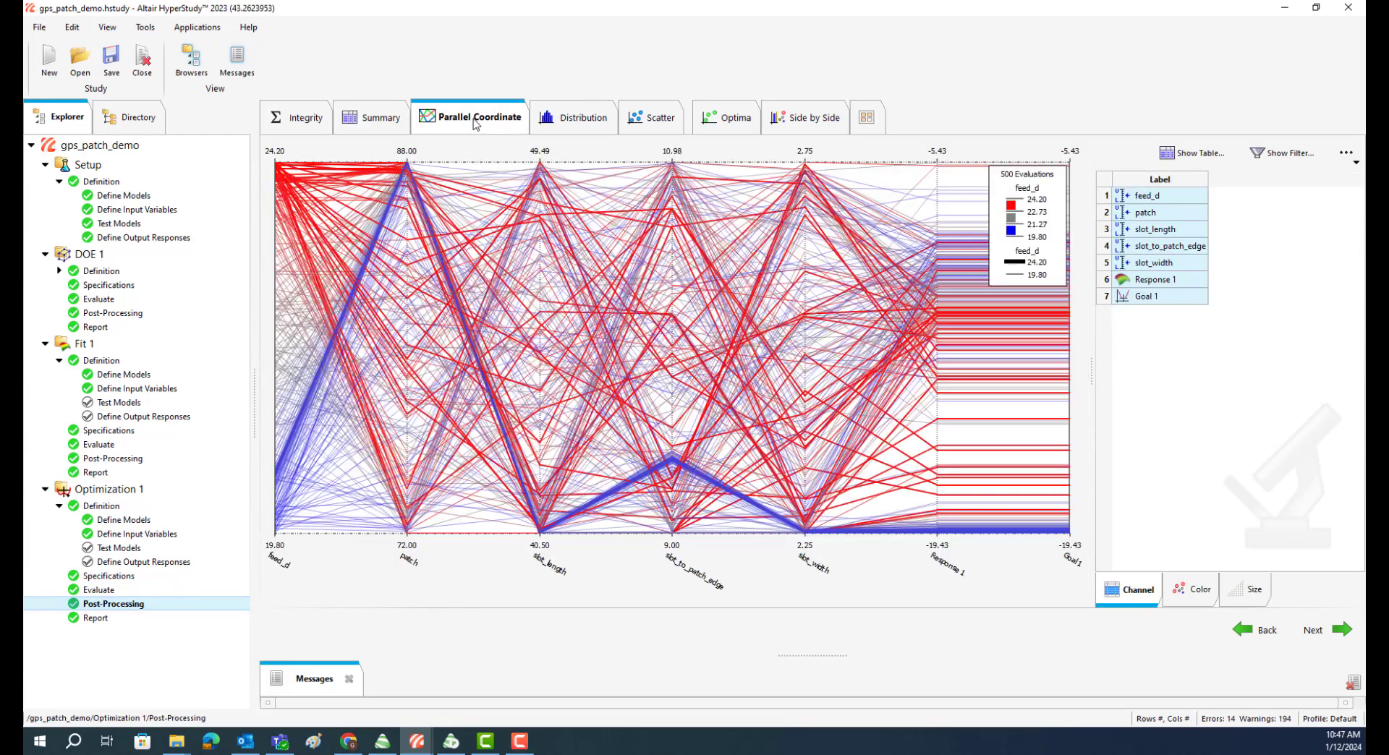
left_click(572, 127)
left_click(655, 127)
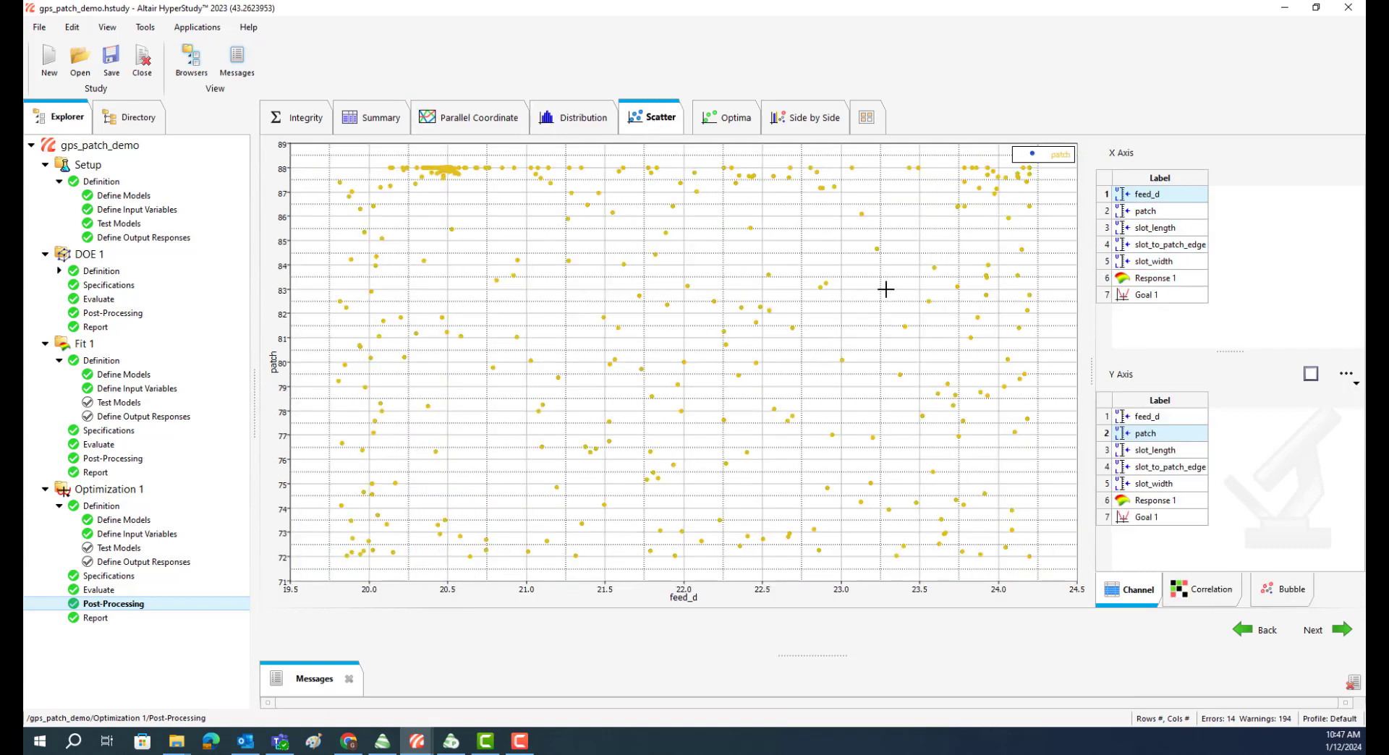
mouse_move(784, 298)
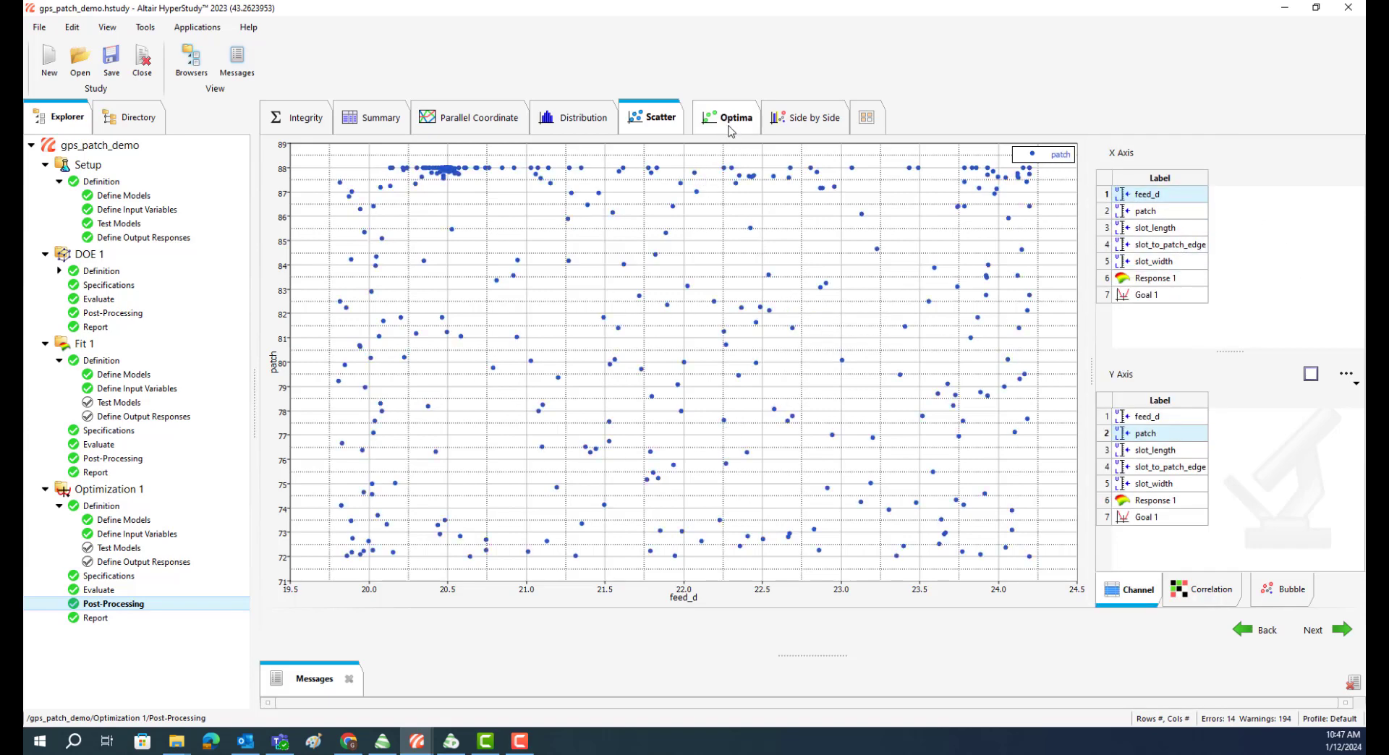
left_click(732, 130)
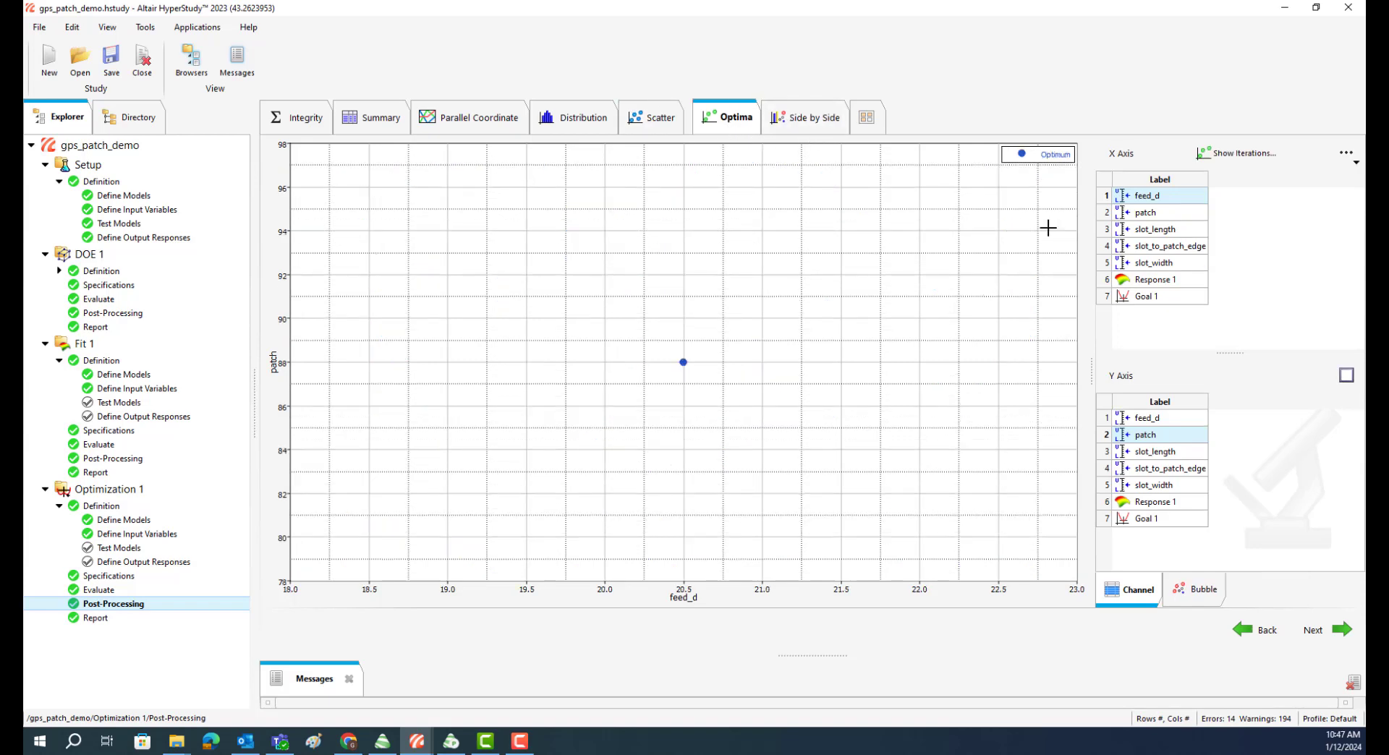
left_click(374, 132)
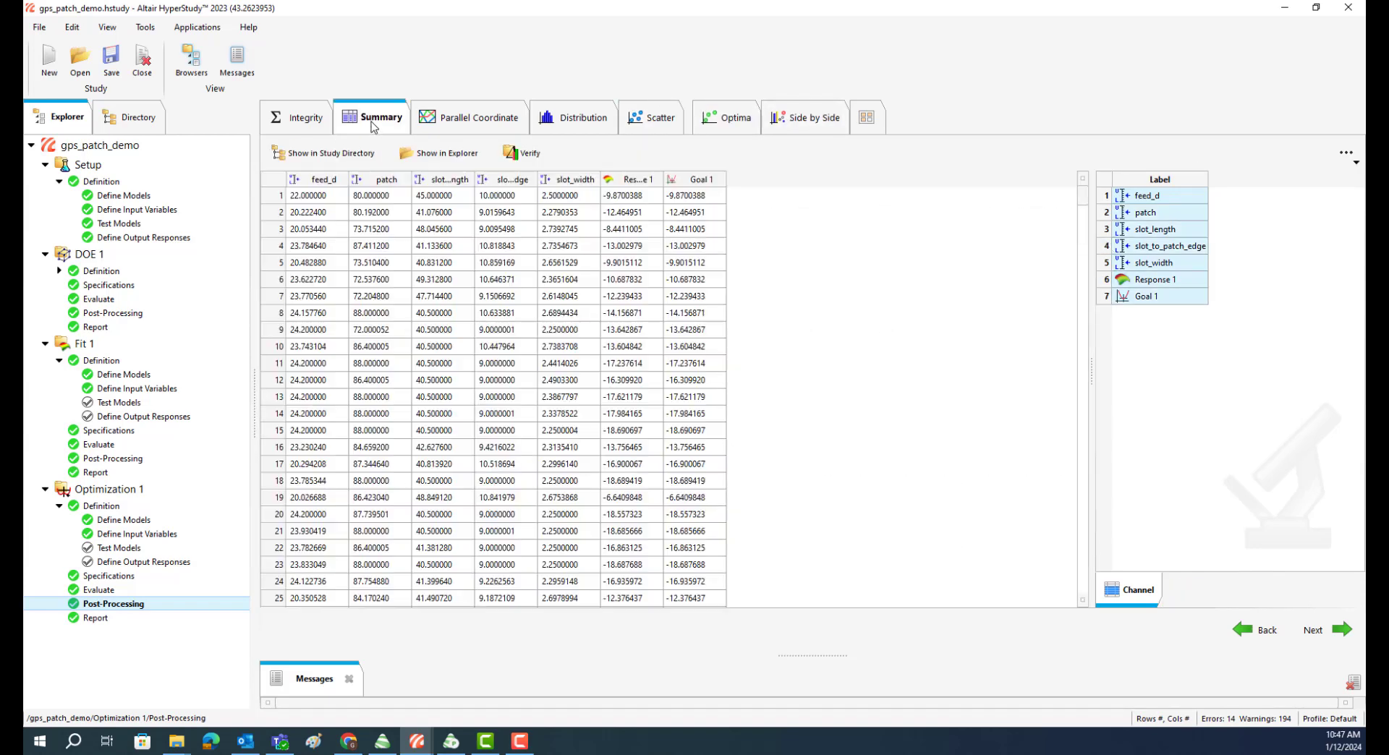
Examine the highlighted optimum run's input variables and Response 1 in Optimization 1's evaluation data
left_click(101, 589)
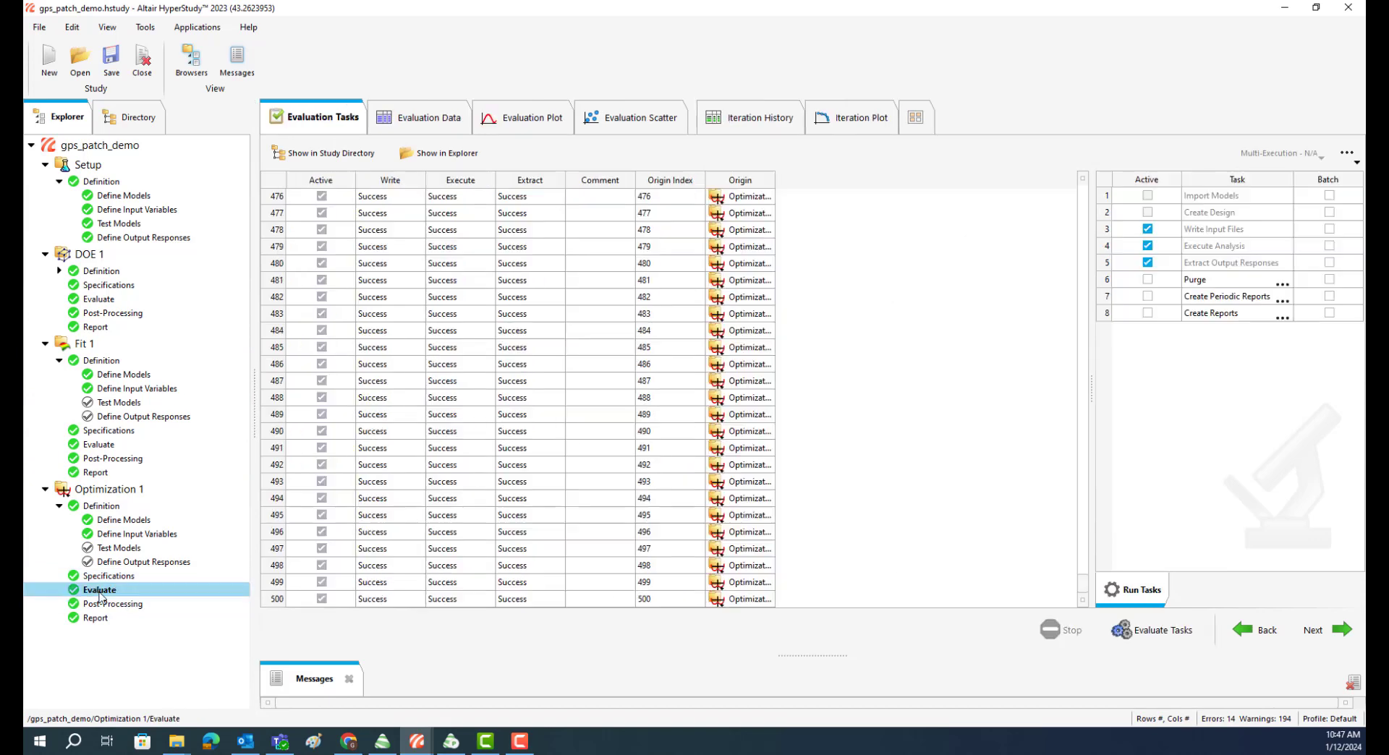
left_click(450, 119)
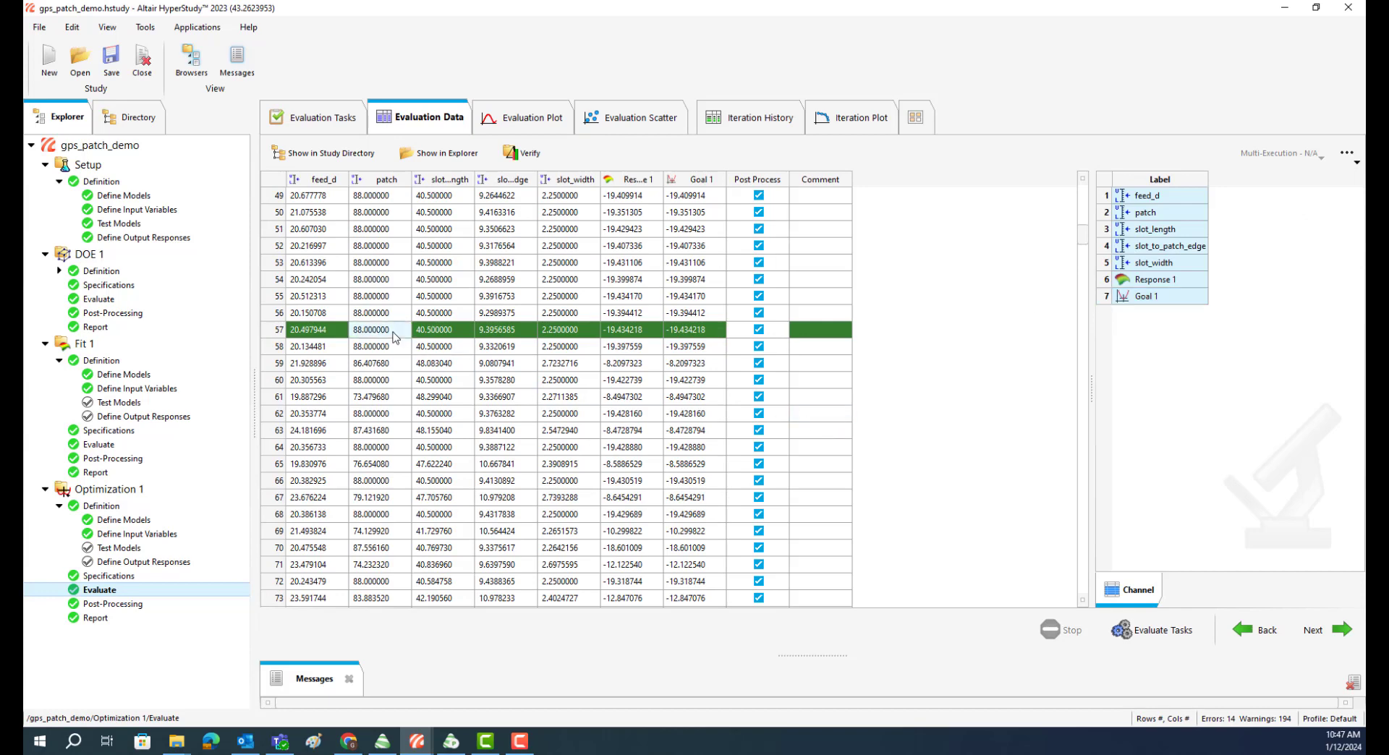
scroll(394, 337, "down", 1)
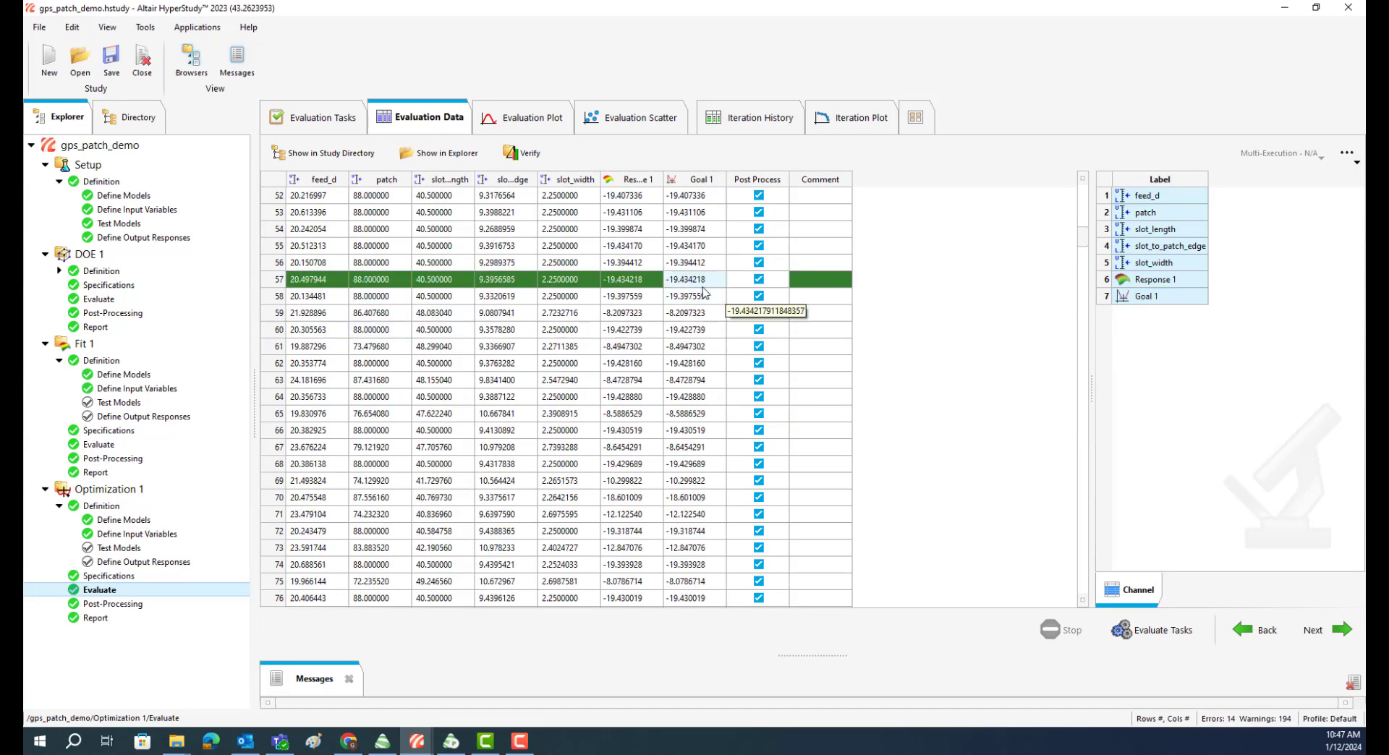
mouse_move(1087, 242)
left_mouse_down()
mouse_move(1042, 533)
mouse_move(1044, 635)
mouse_move(1083, 240)
left_mouse_up()
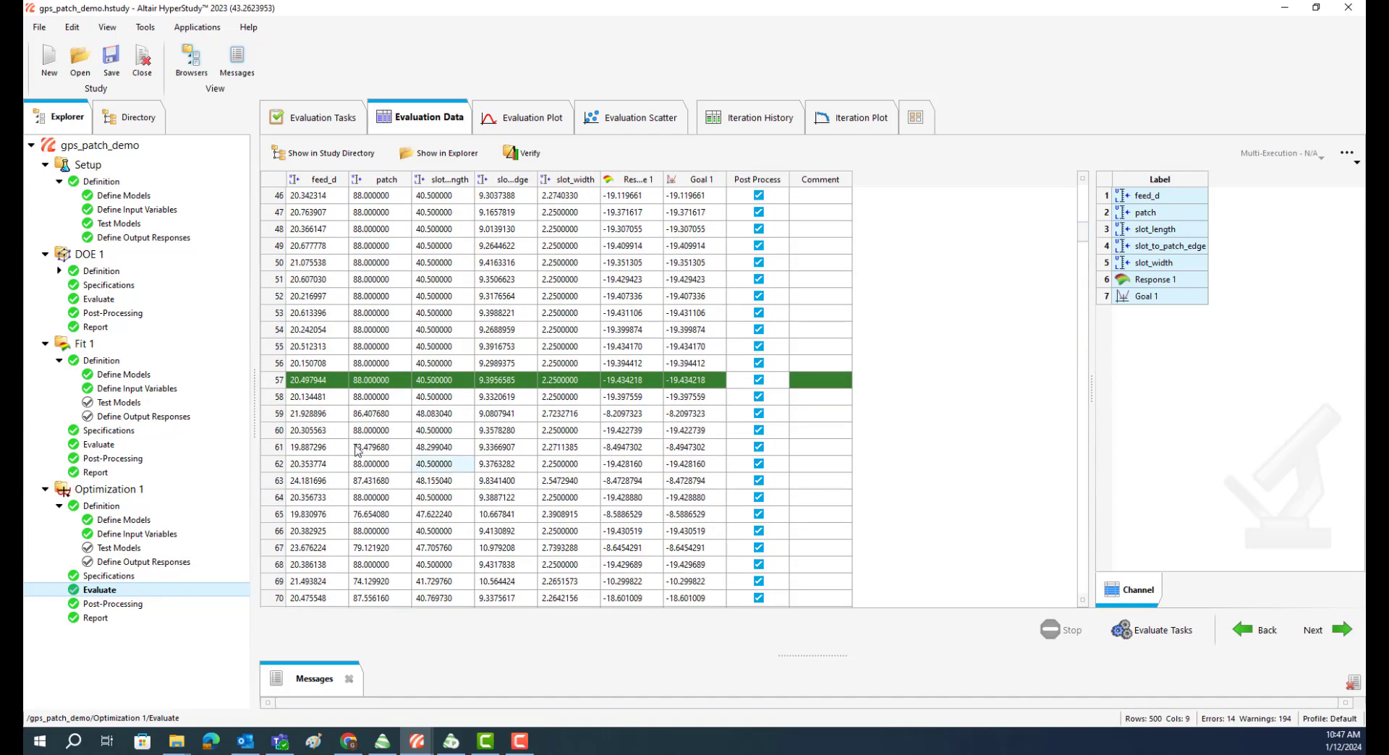
left_click(310, 382)
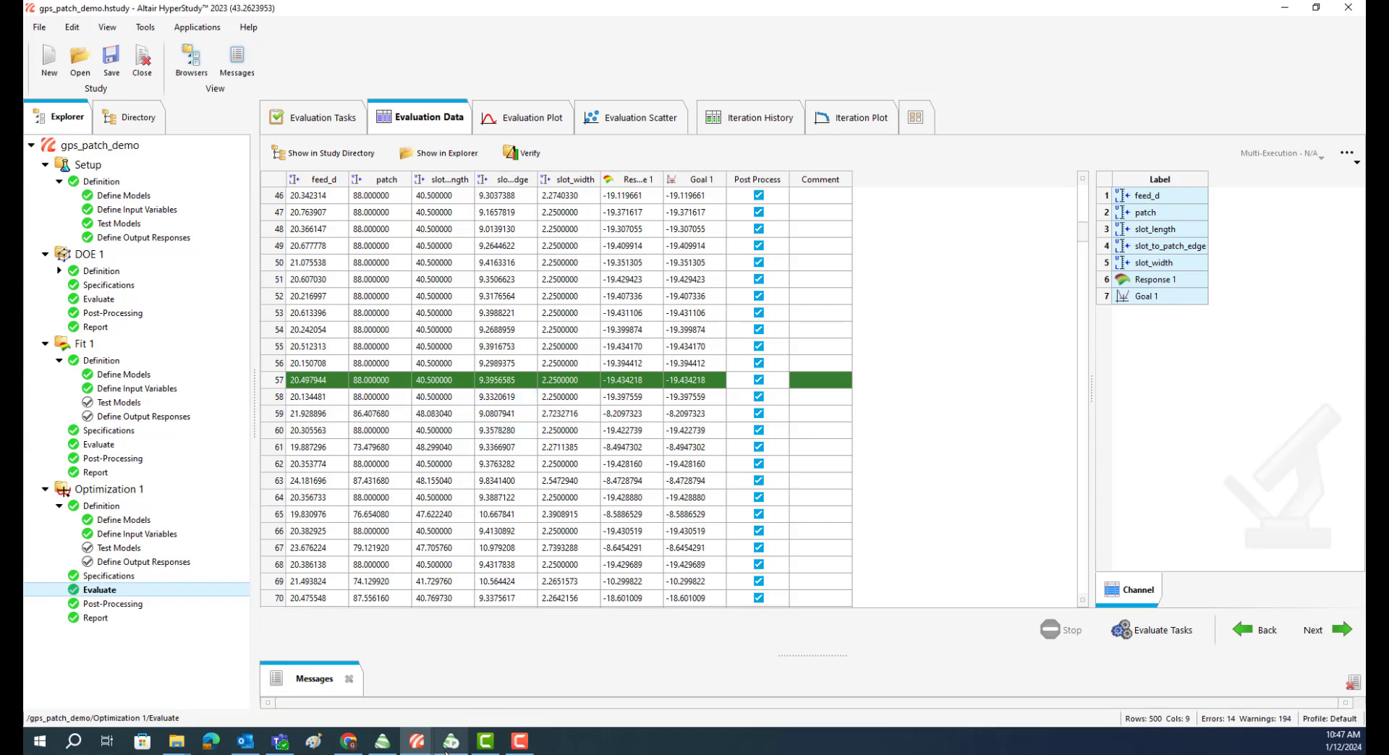
Switch to POSTFEKO to compare the reflection coefficient curves of the initial and optimized designs
left_click(452, 669)
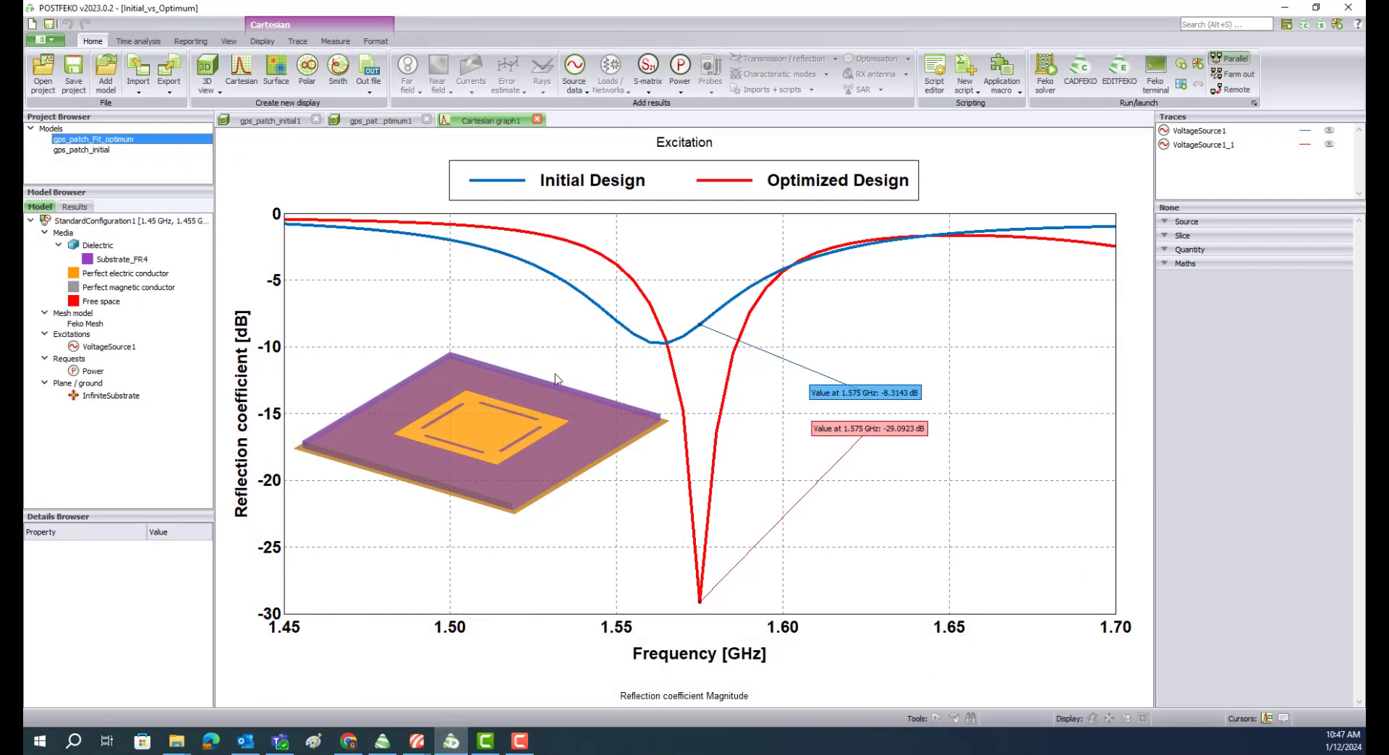